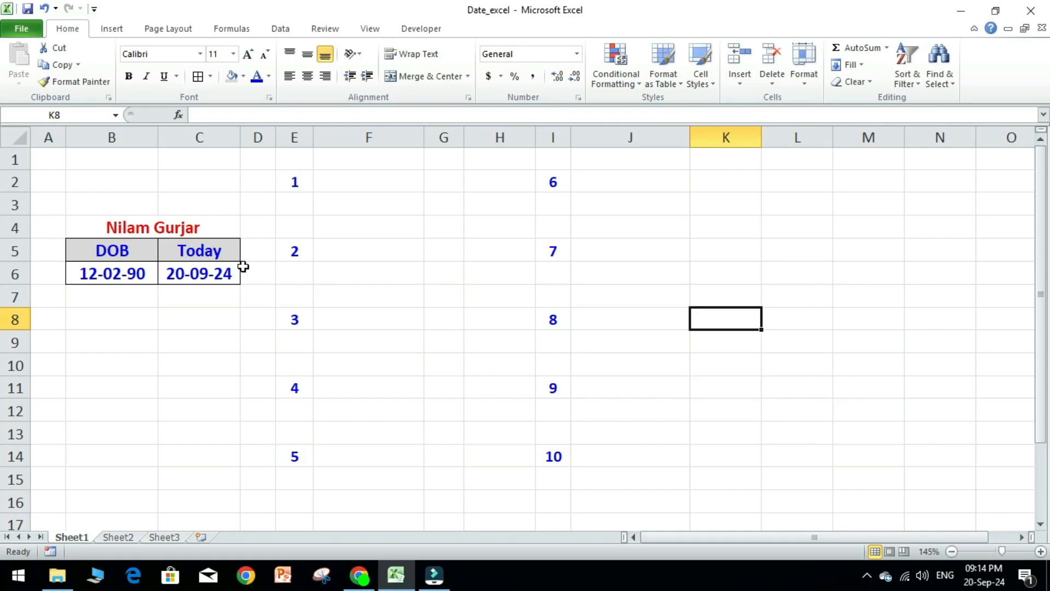
- Review the name heading and the DOB and Today entries in the table at B4:C6
left_click(190, 230)
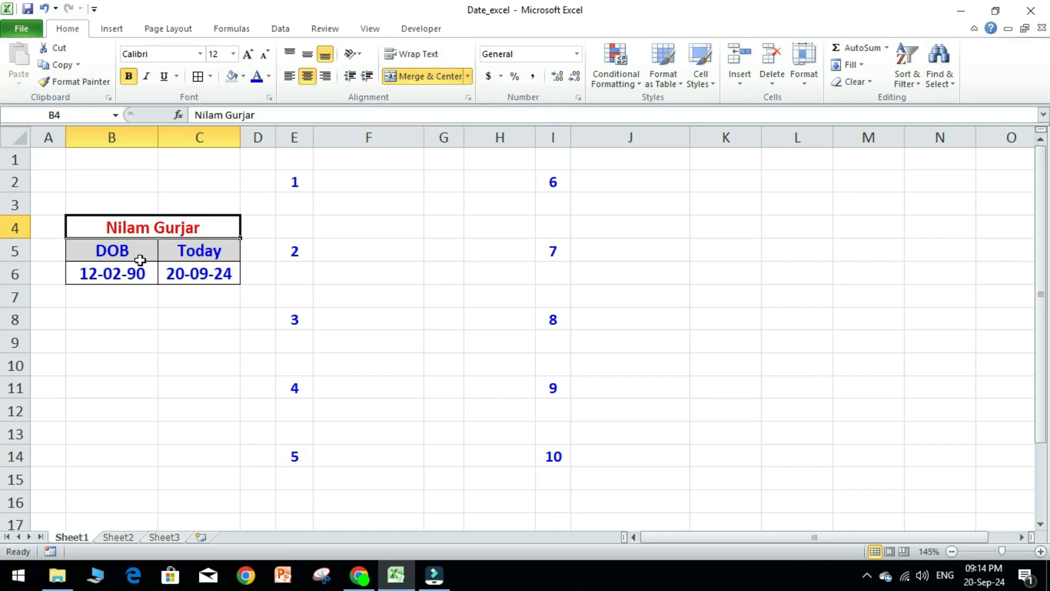
left_click(137, 254)
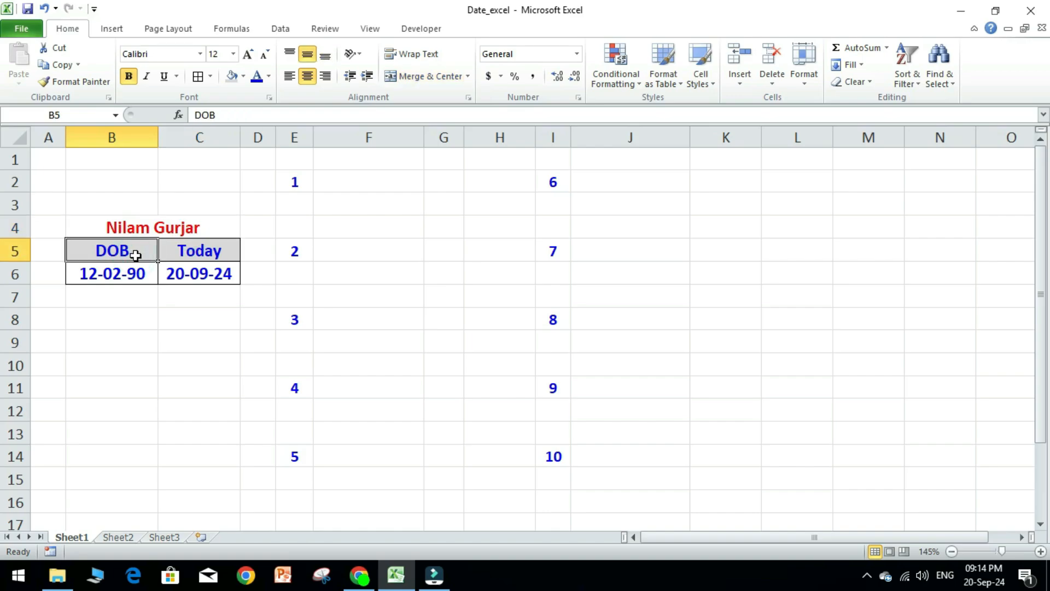
left_click(141, 278)
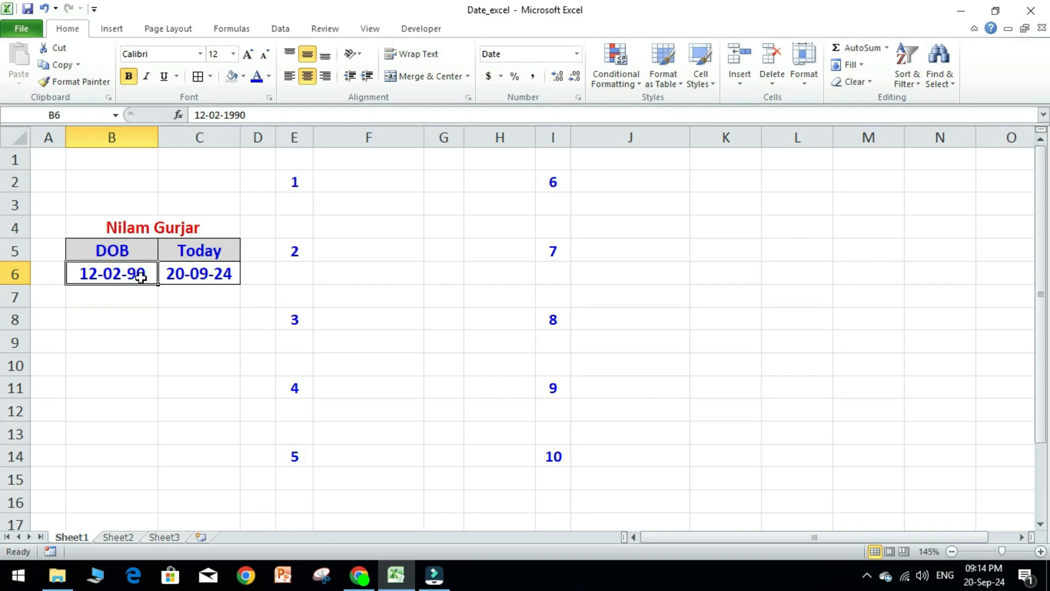
left_click(227, 252)
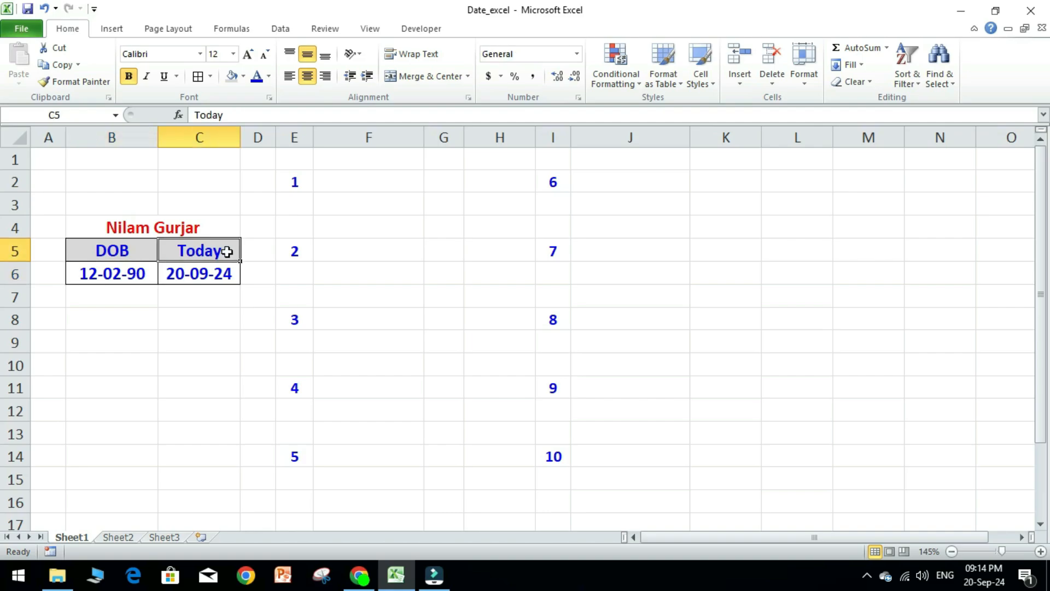
left_click(220, 281)
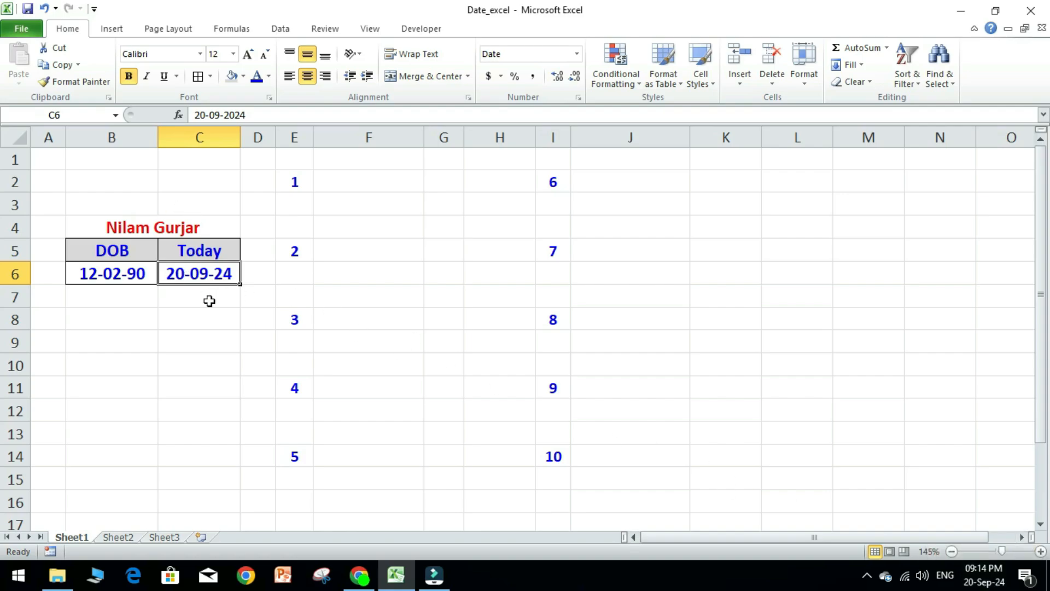
- Label cell F2 "Today()" and enter the formula =today() in F3 below it
left_click(352, 180)
type("Today")
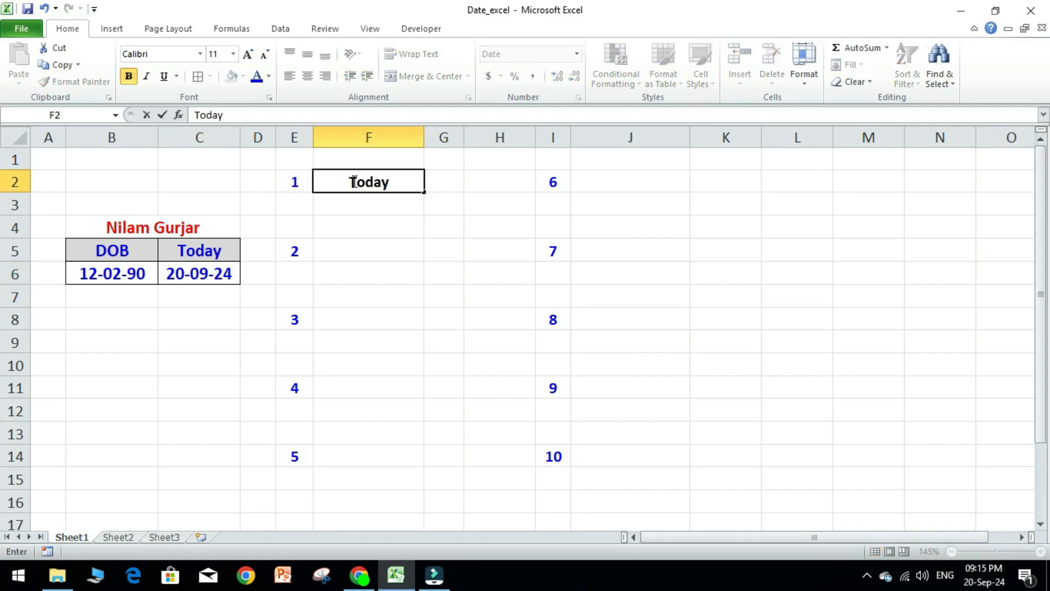
type("()")
key("Return")
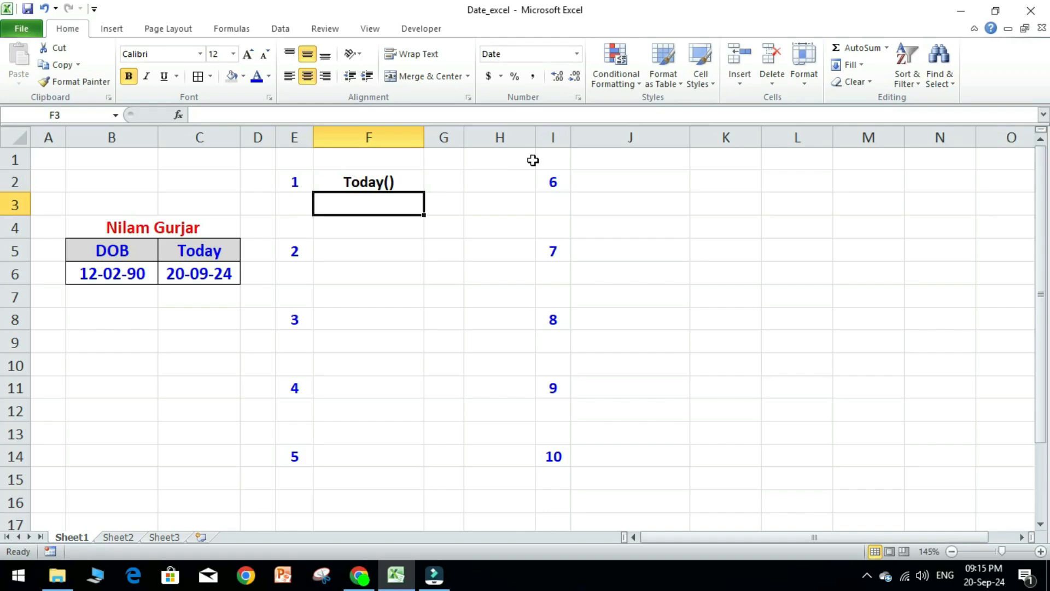
type("=")
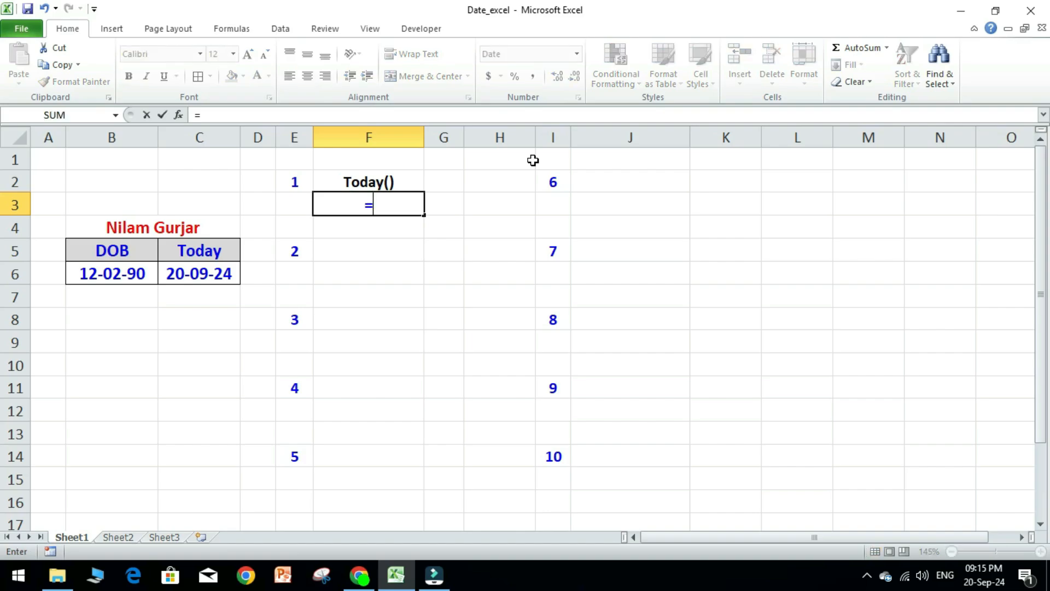
type("today")
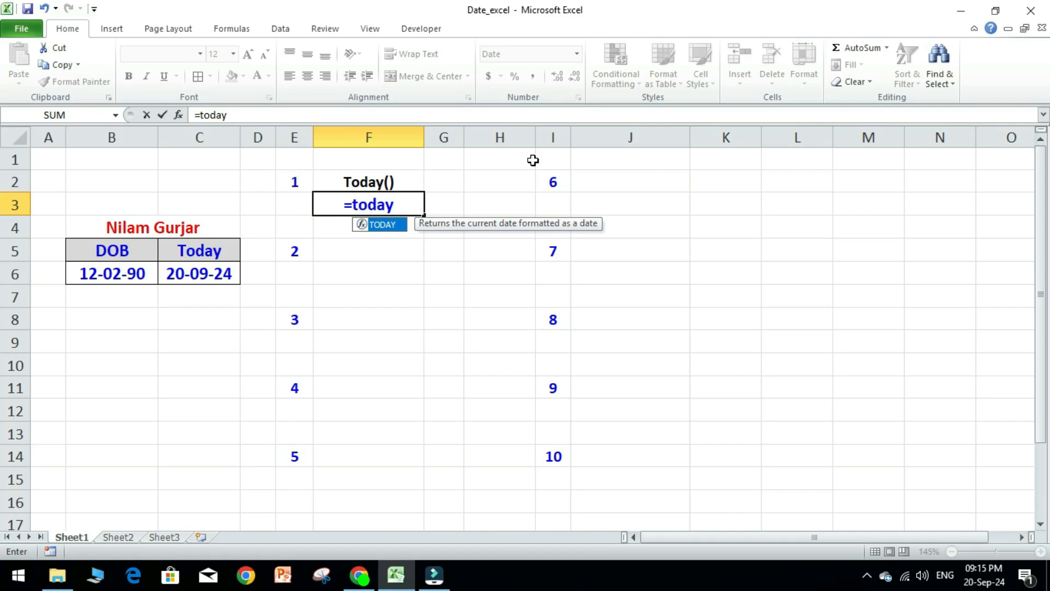
type("()")
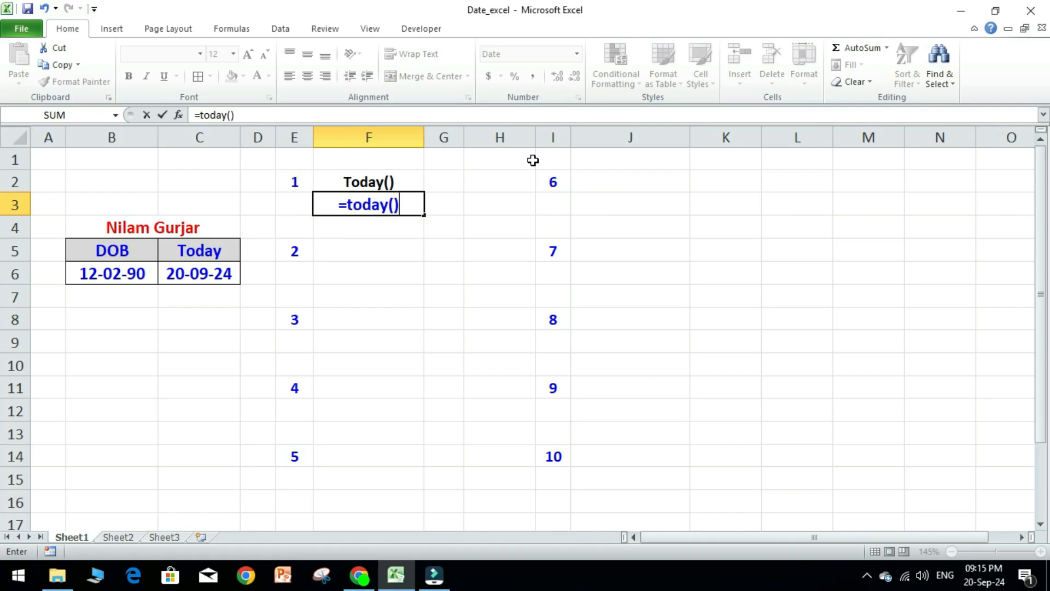
key("Return")
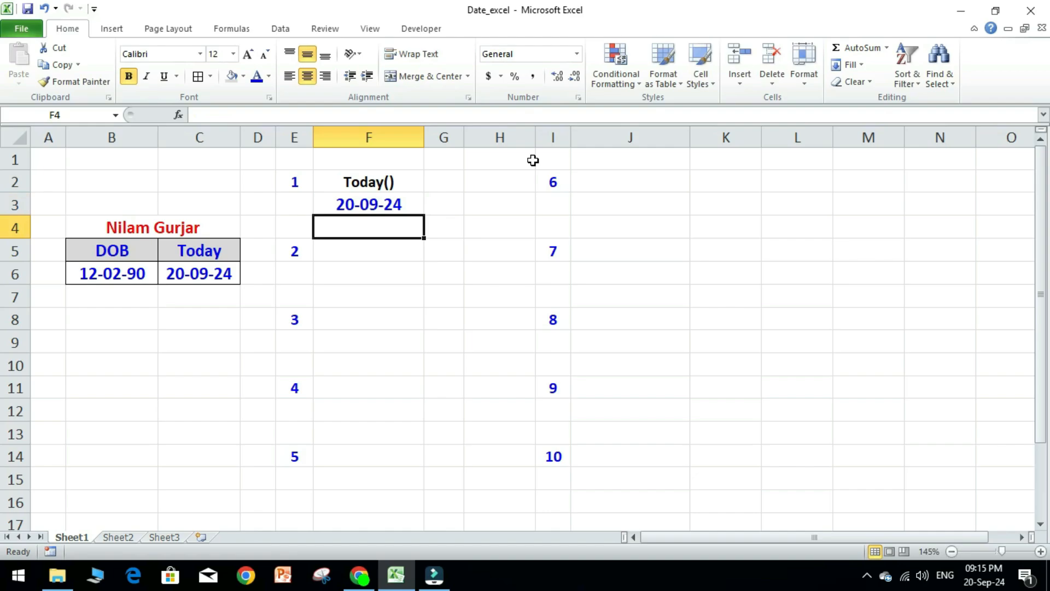
- Label cell F5 "Now()" and enter the formula =now() in F6 below it
key("Down")
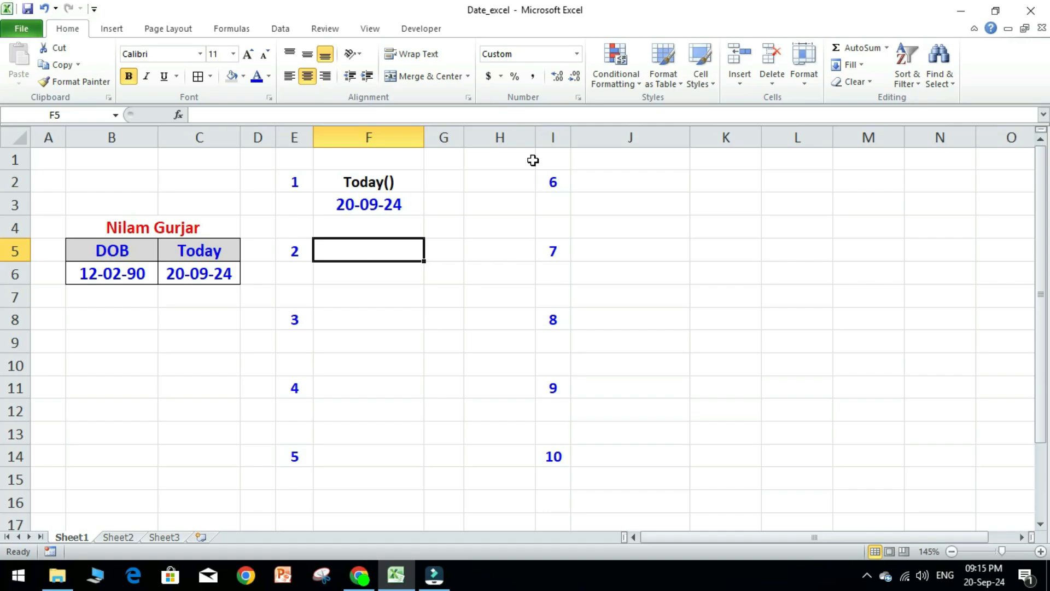
type("Now()")
key("Return")
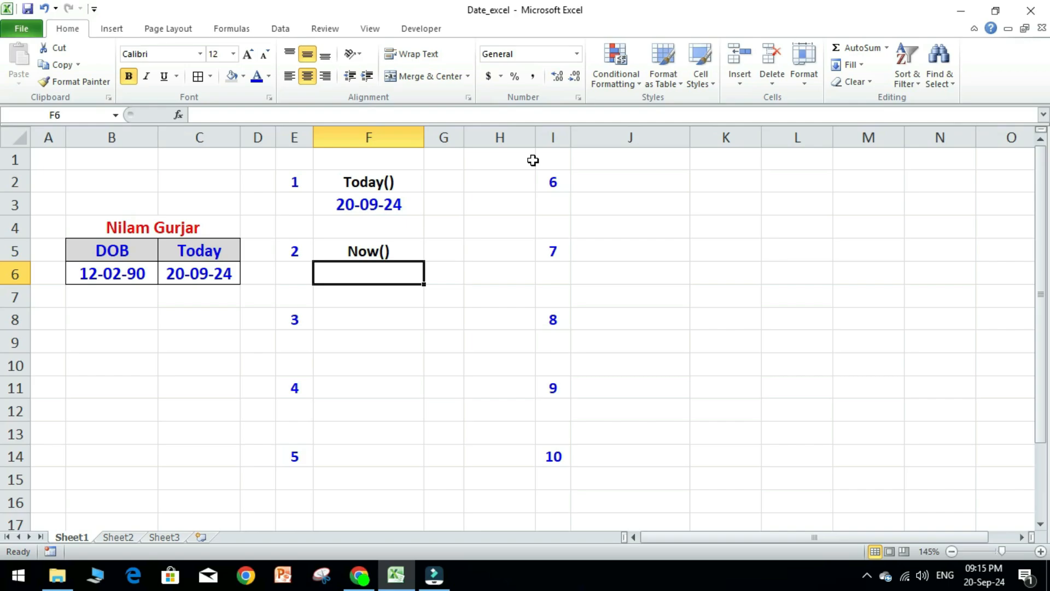
type("=")
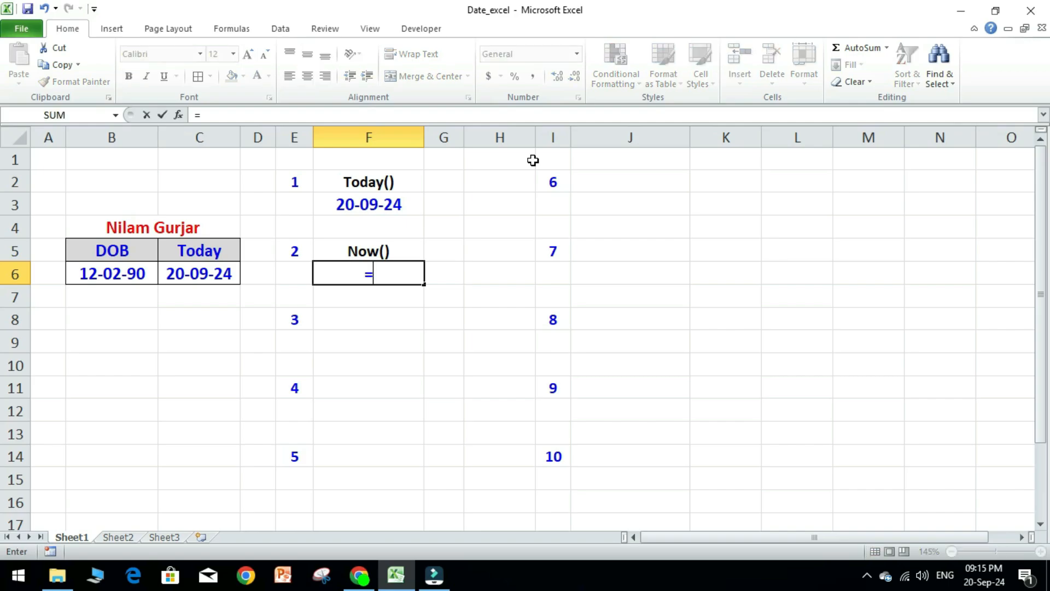
type("now()")
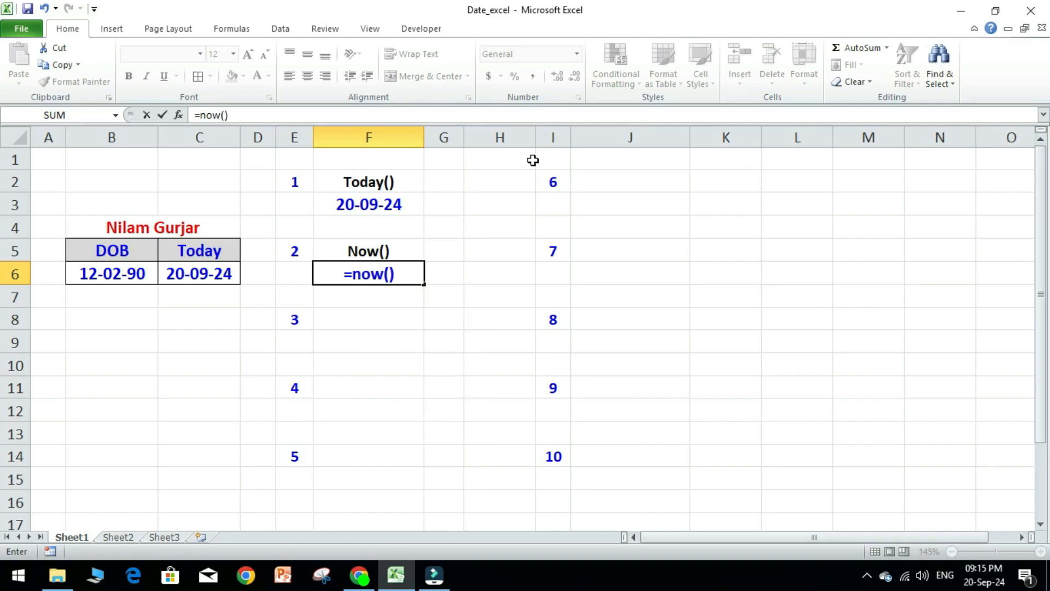
key("Return")
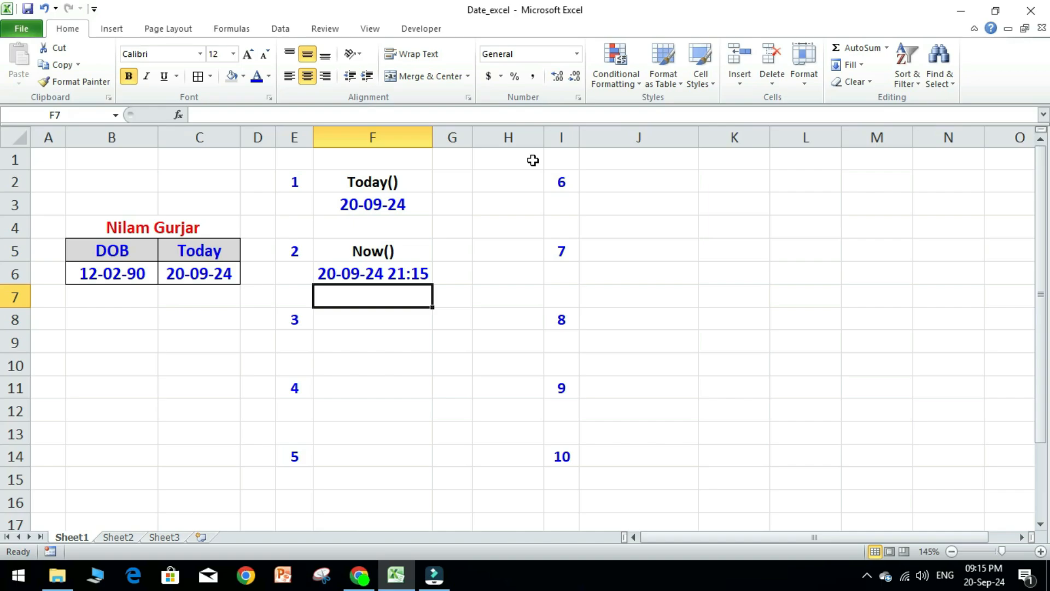
- Label cell F8 "Date()" and enter a DATE formula in F9 using the year, month and day of the date of birth
key("Down")
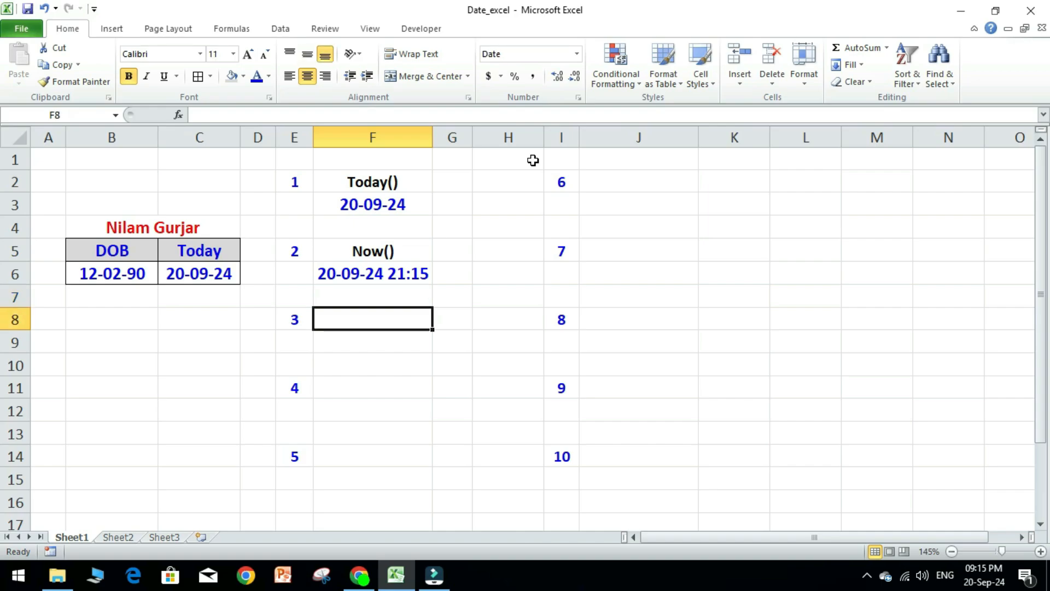
type("Date()")
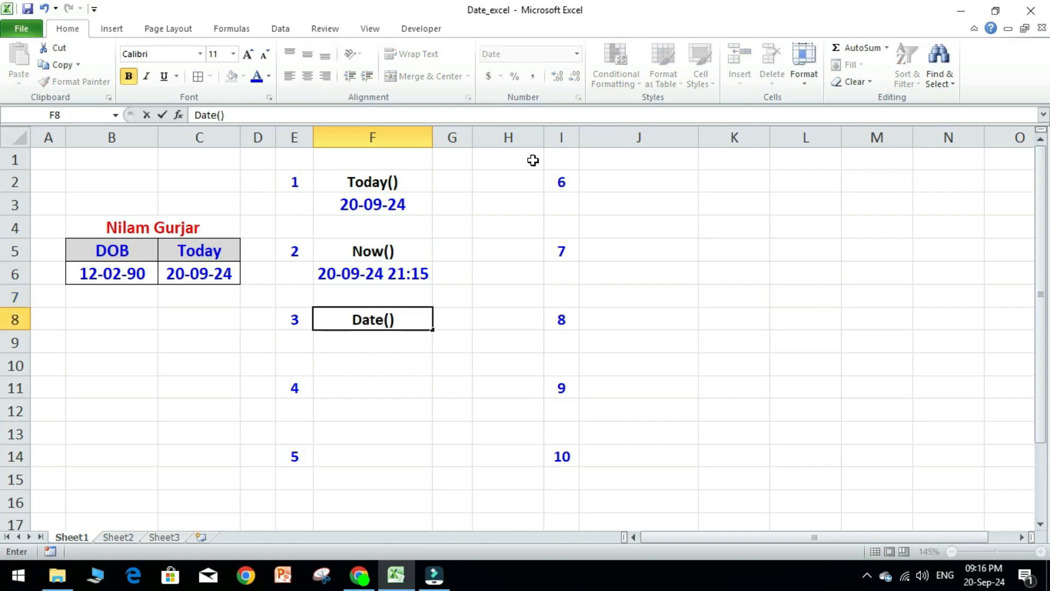
key("Return")
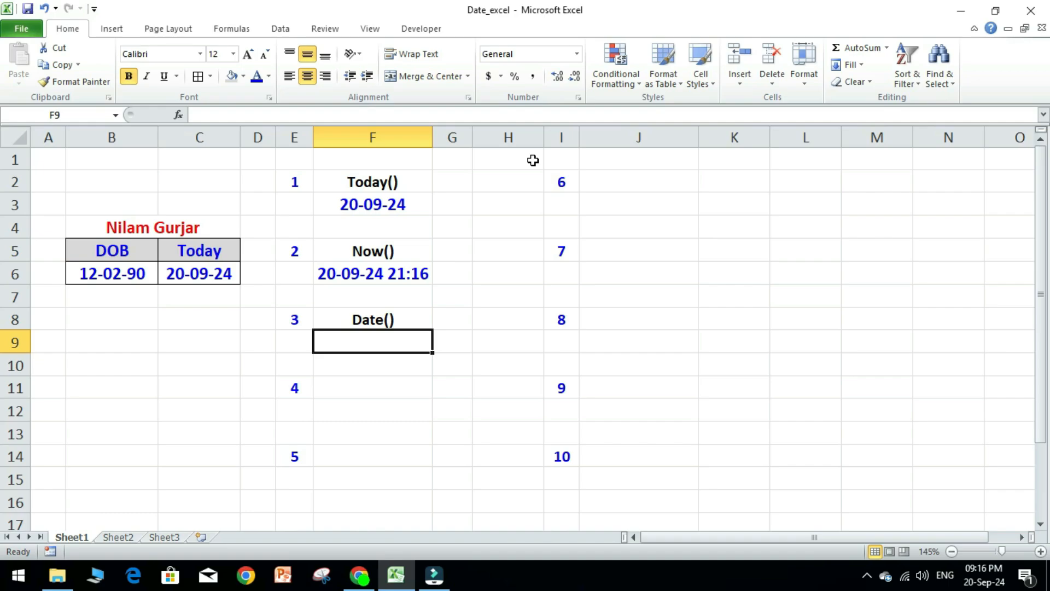
type("=d")
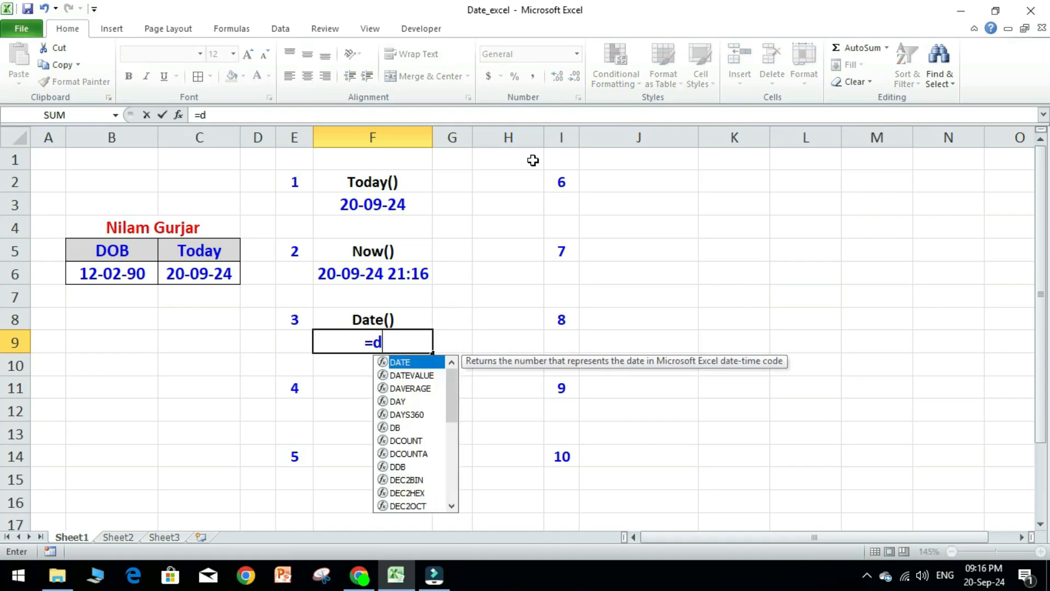
type("ate")
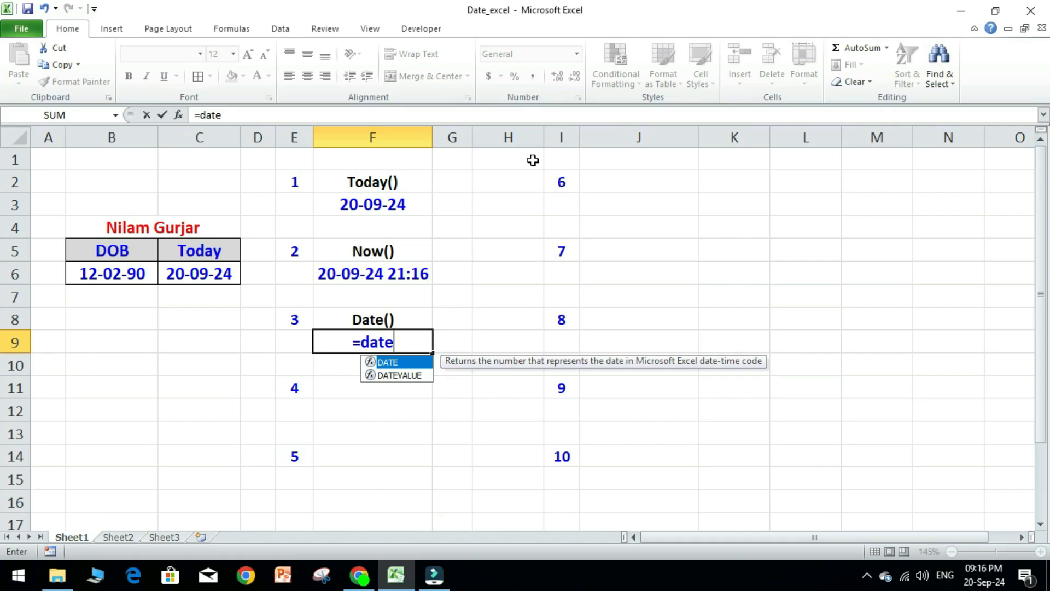
type("(")
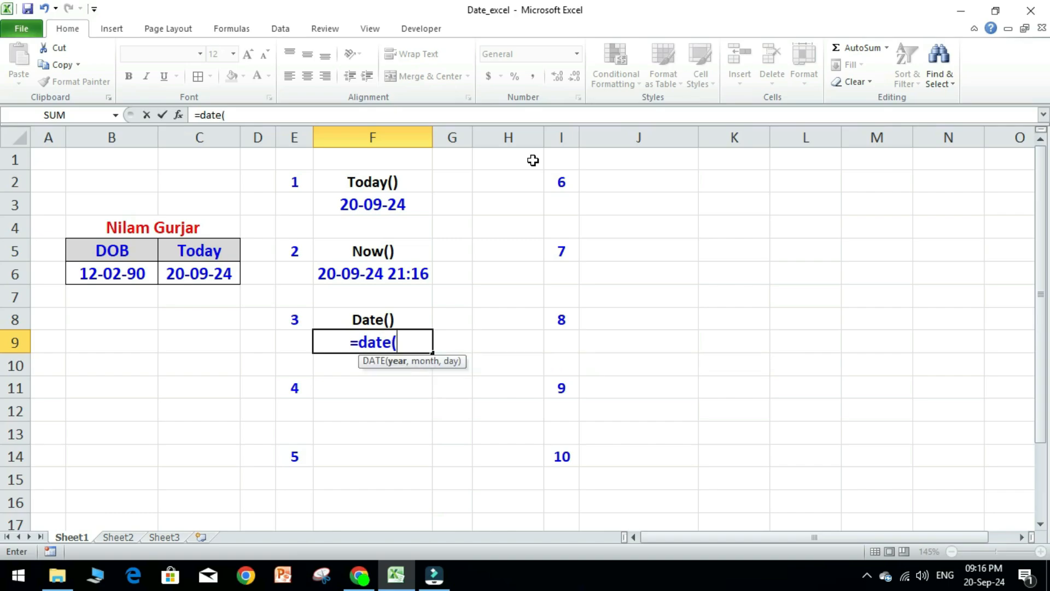
type("1990")
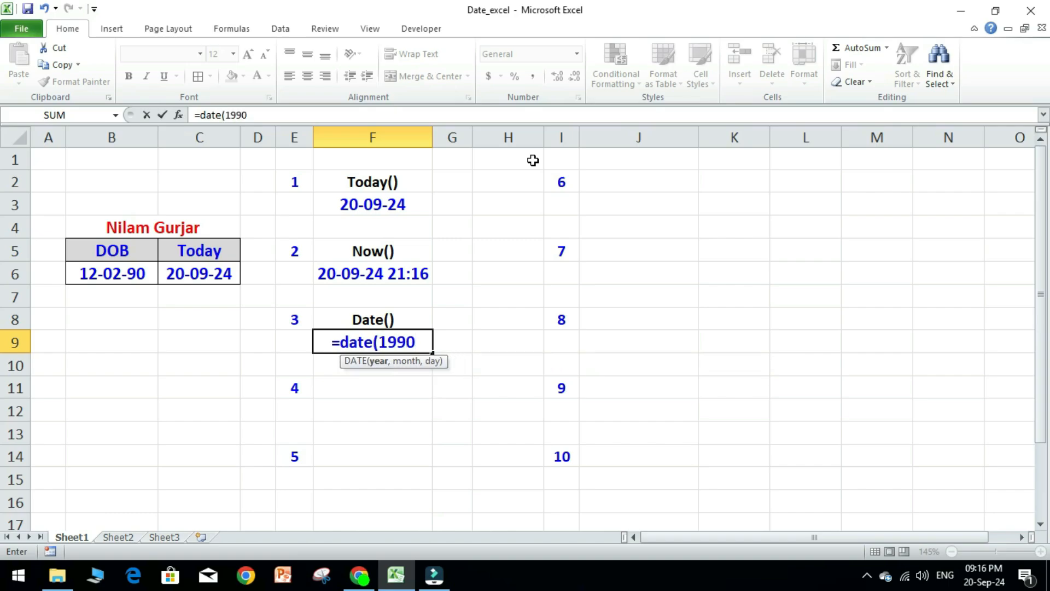
type(",")
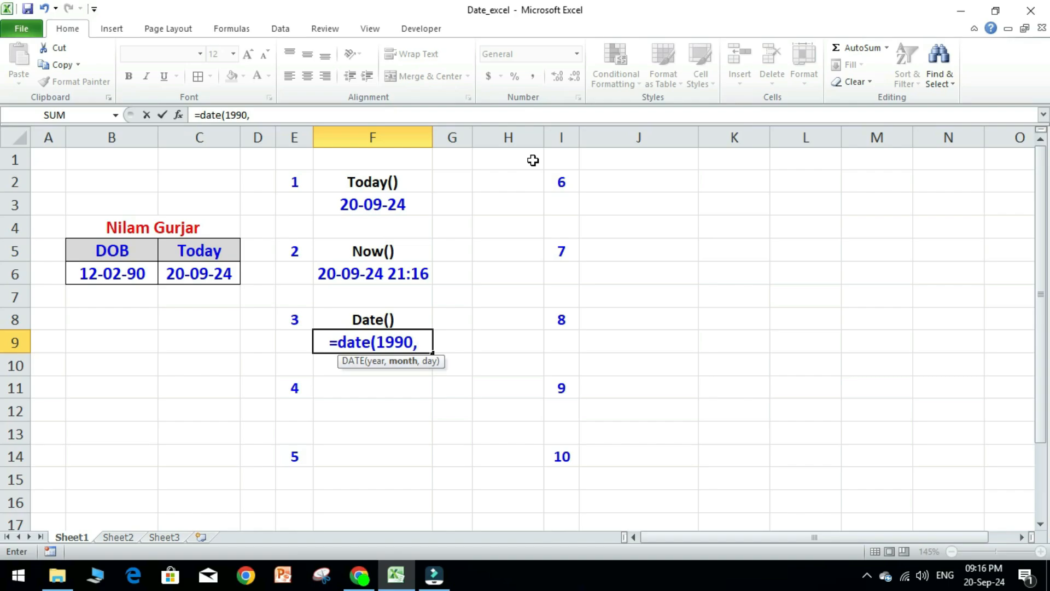
type("02")
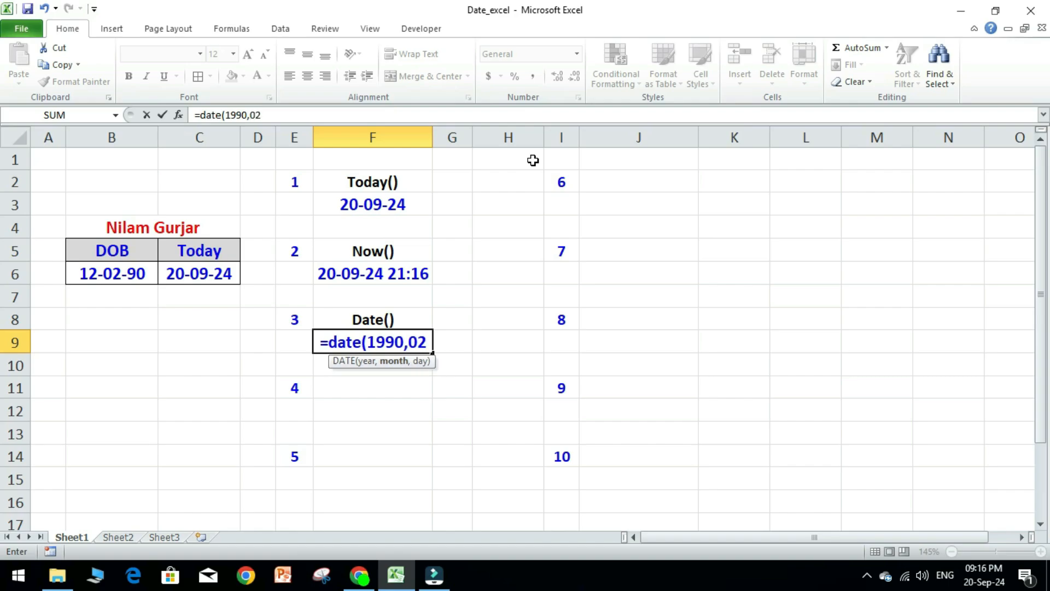
type(",")
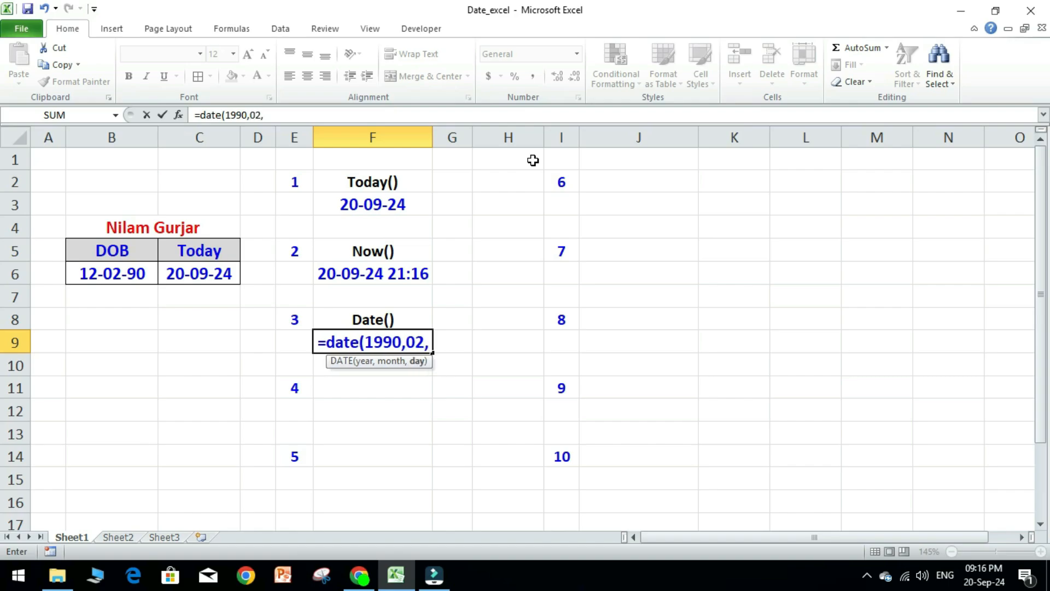
type("12")
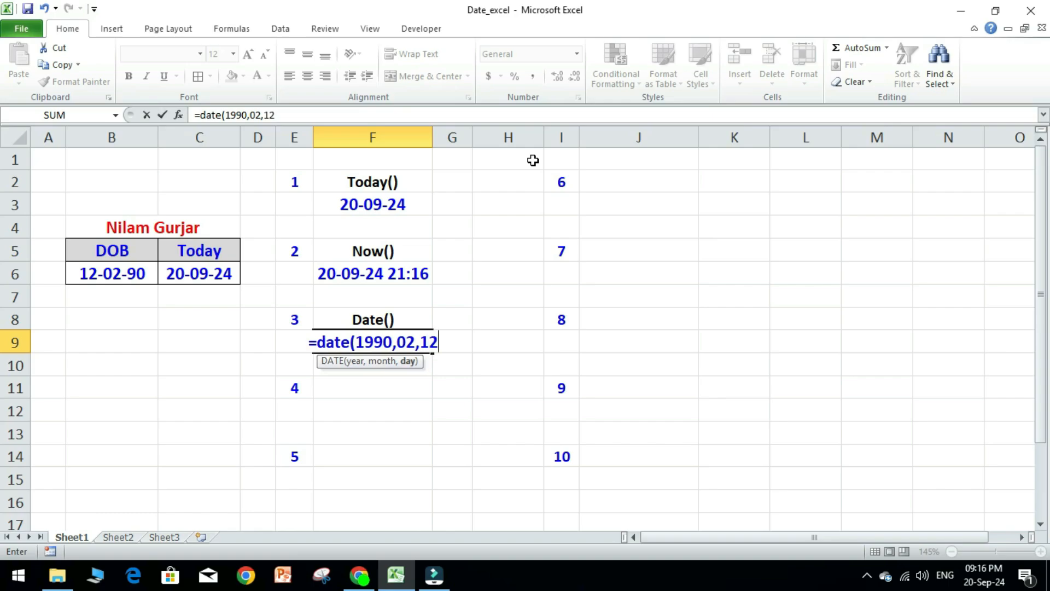
type(")")
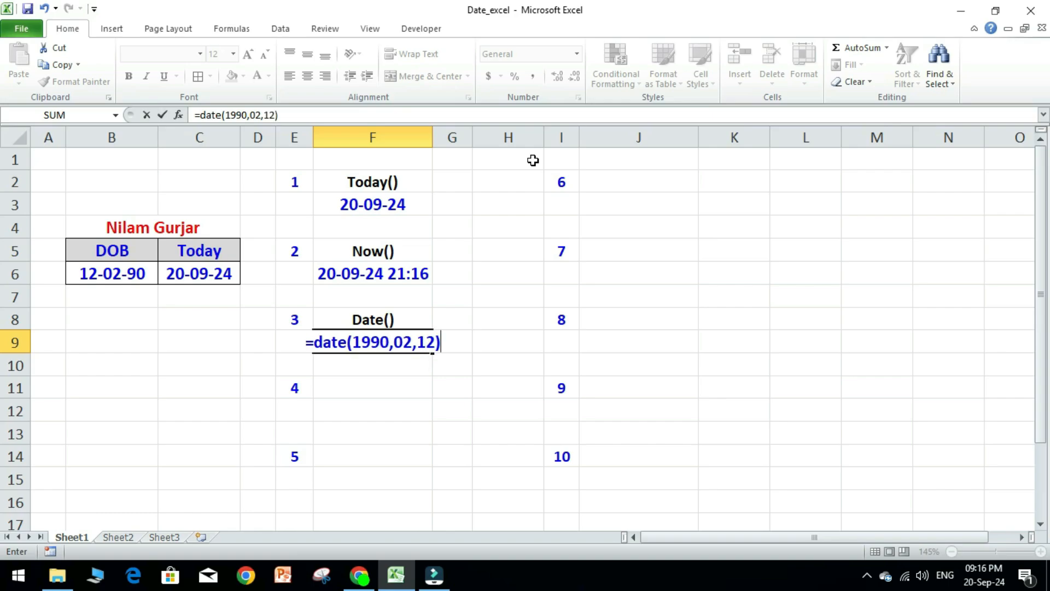
key("Return")
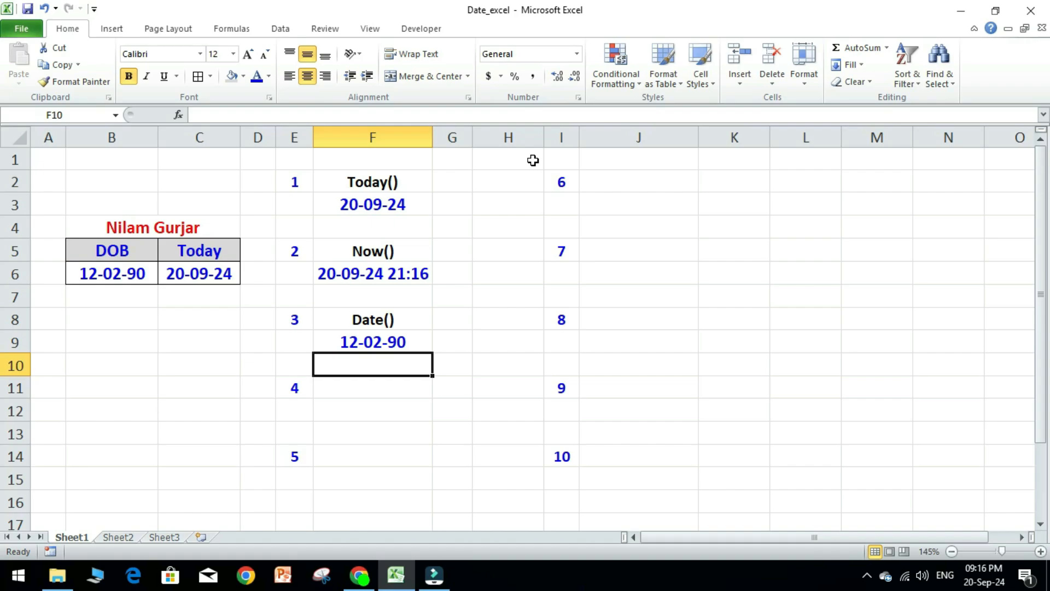
- Label cell F11 "Day()" and enter the formula =day(B6) in F12 to extract the day of the date of birth
key("Down")
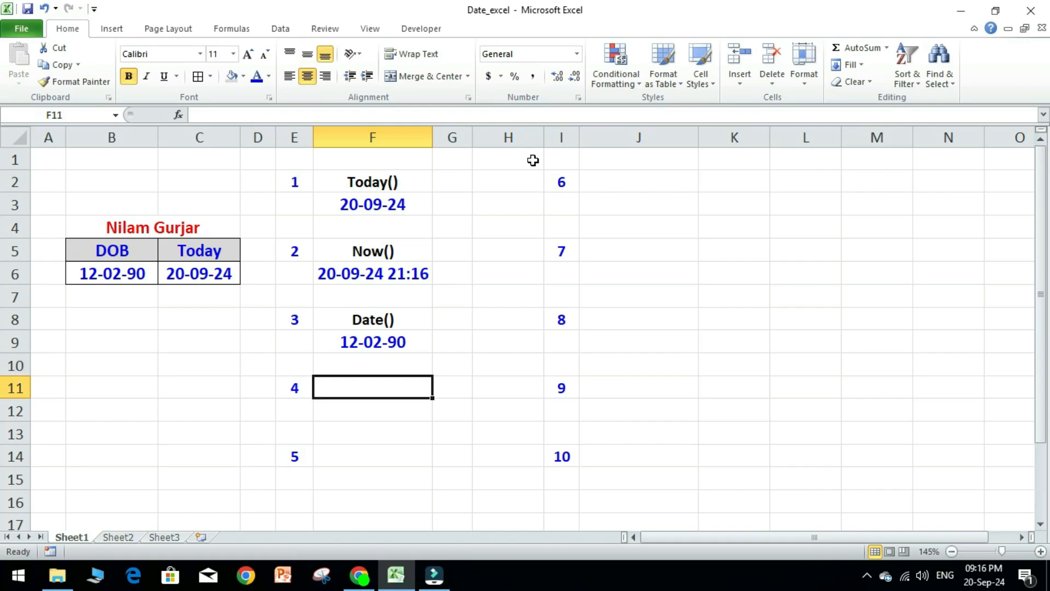
type("Day()")
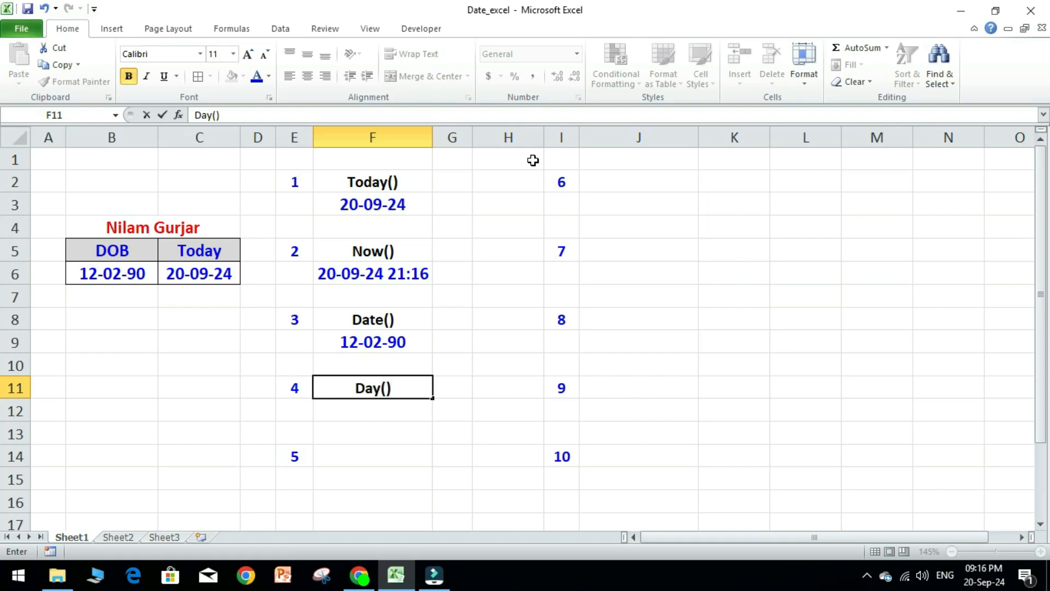
key("Return")
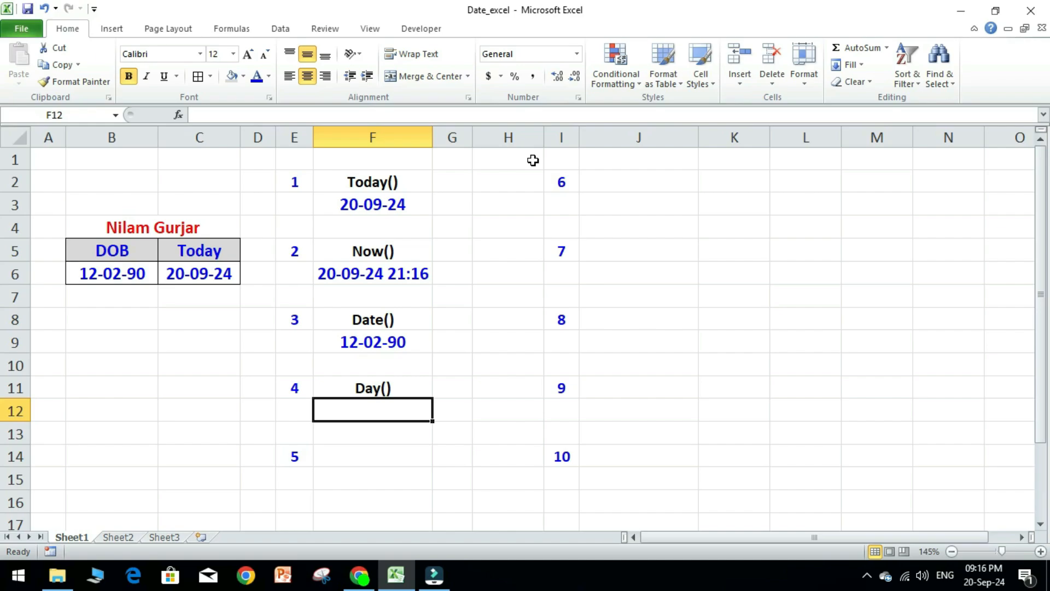
type("=")
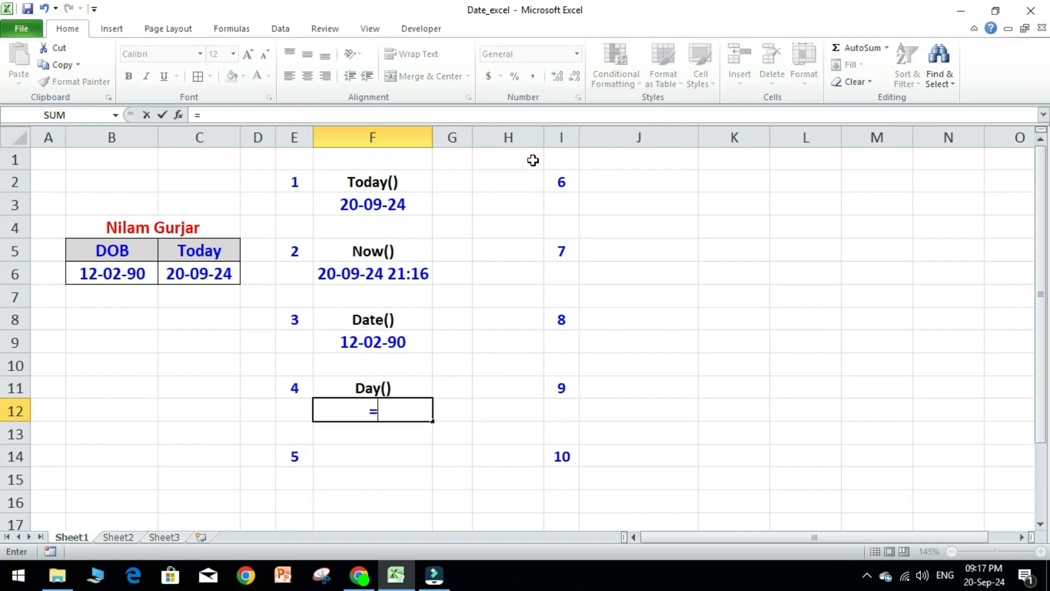
type("day(")
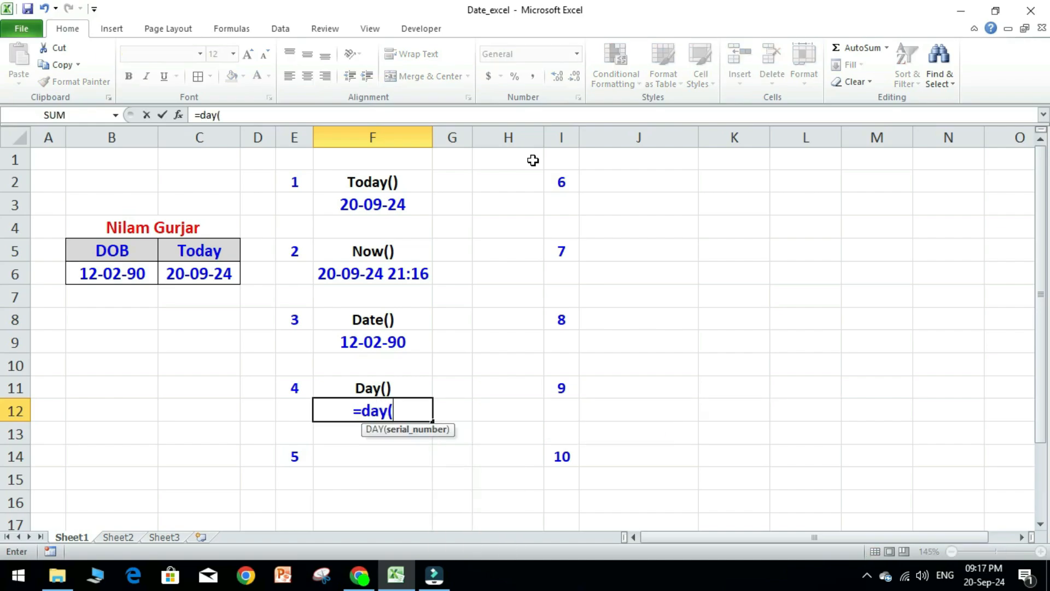
left_click(105, 277)
type(")")
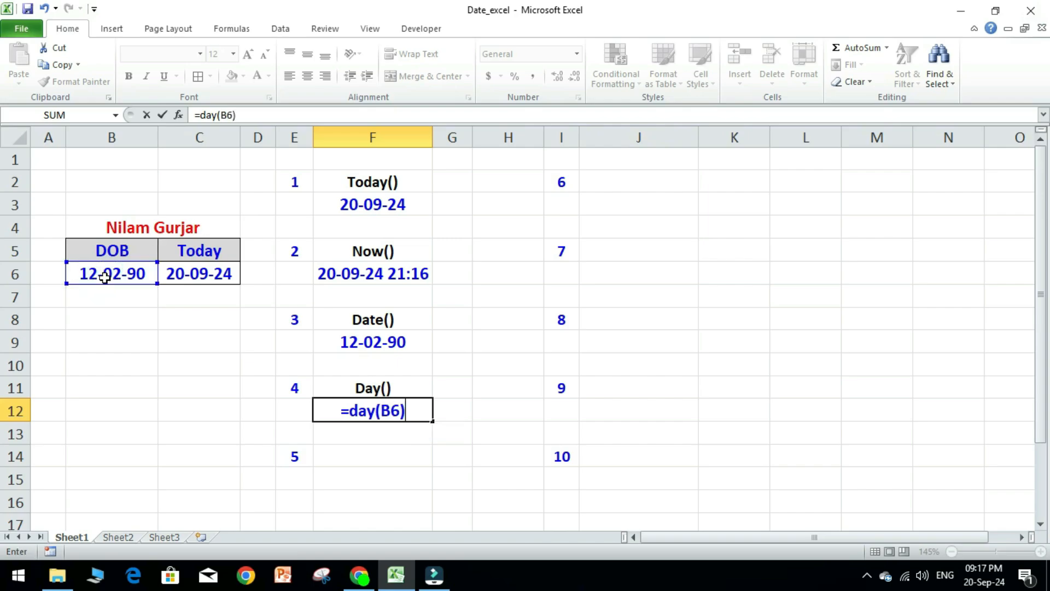
key("Return")
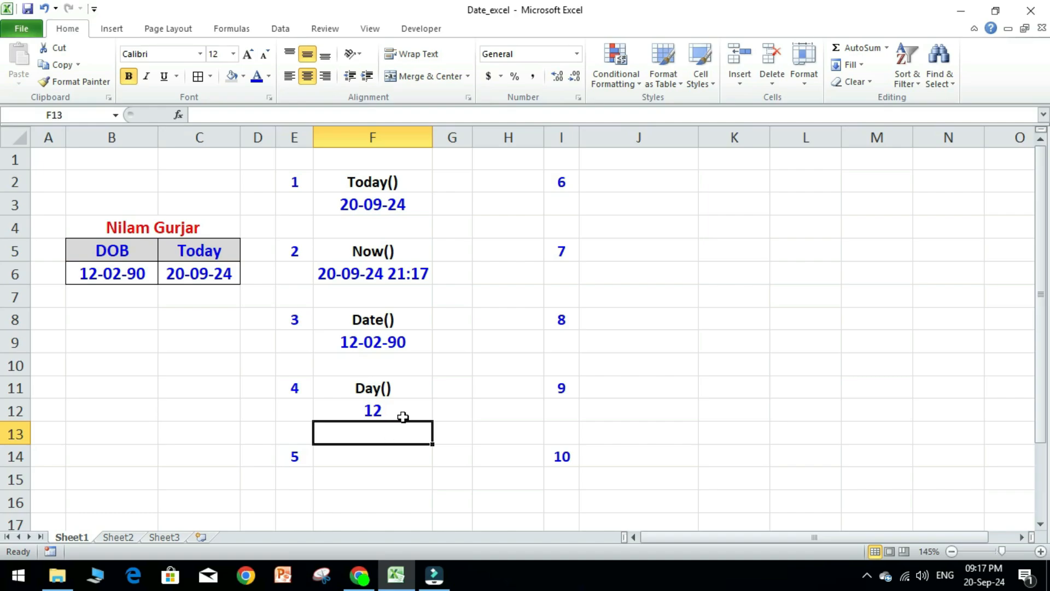
- Enter the formula =day(now()) in F13 to extract the current day
type("=")
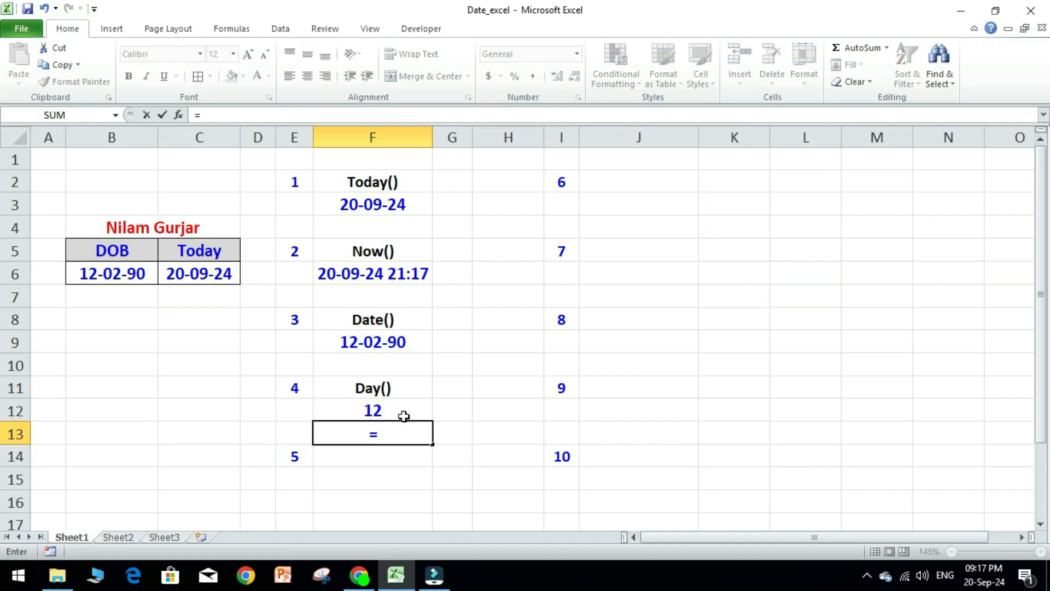
type("day(")
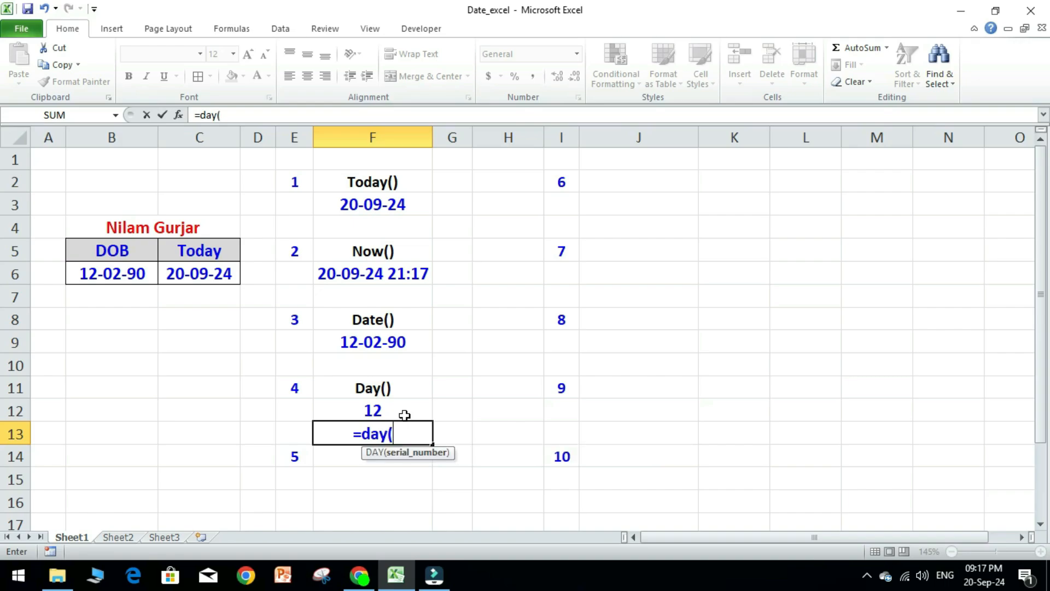
type("no")
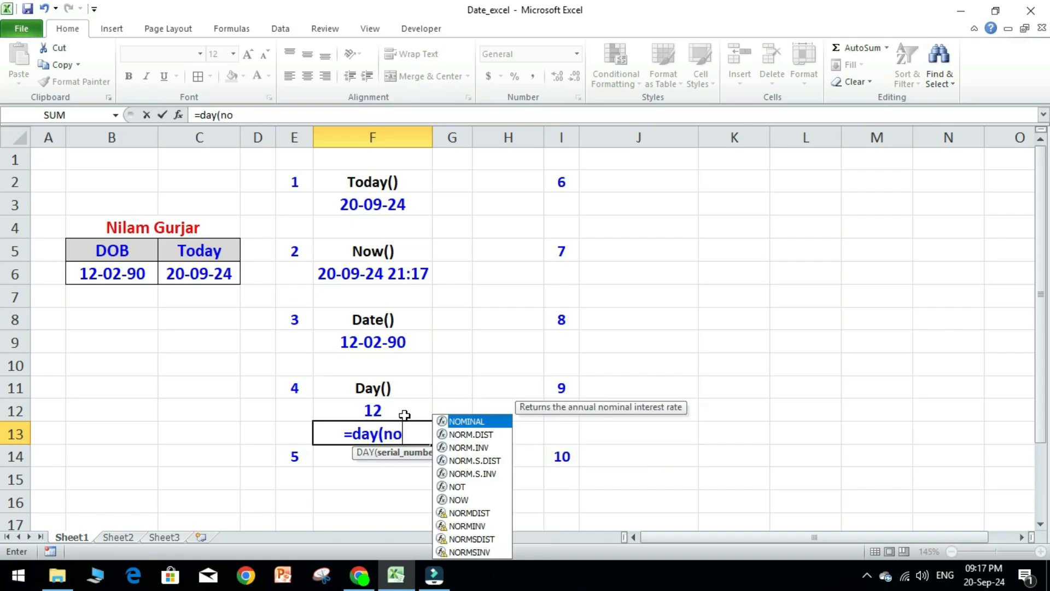
type("w())")
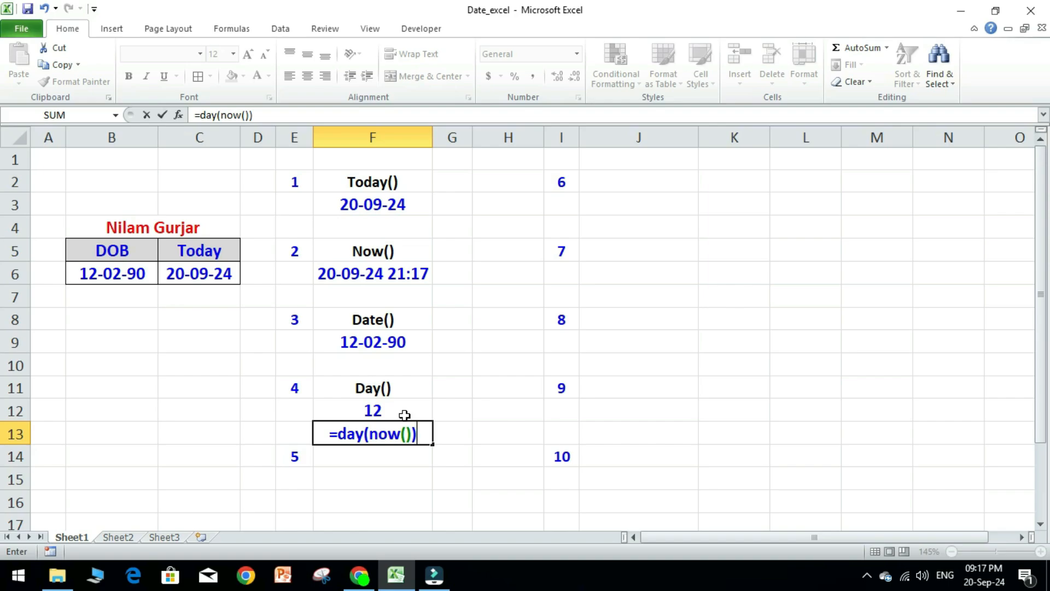
key("Return")
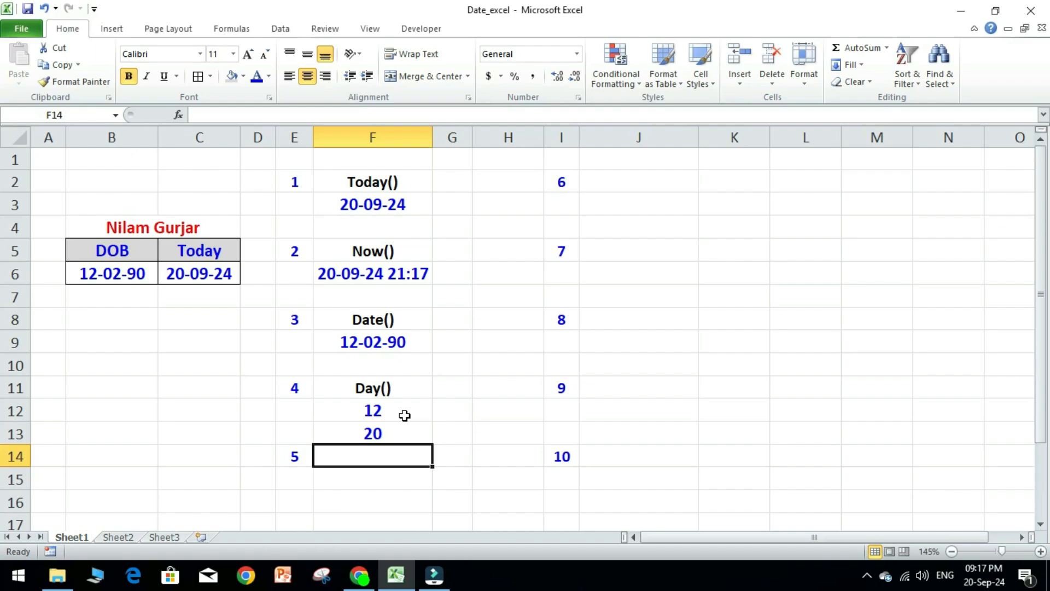
- Label cell F14 "Month()" and enter the formula =month(B6) in F15 to extract the birth month
type("Month()")
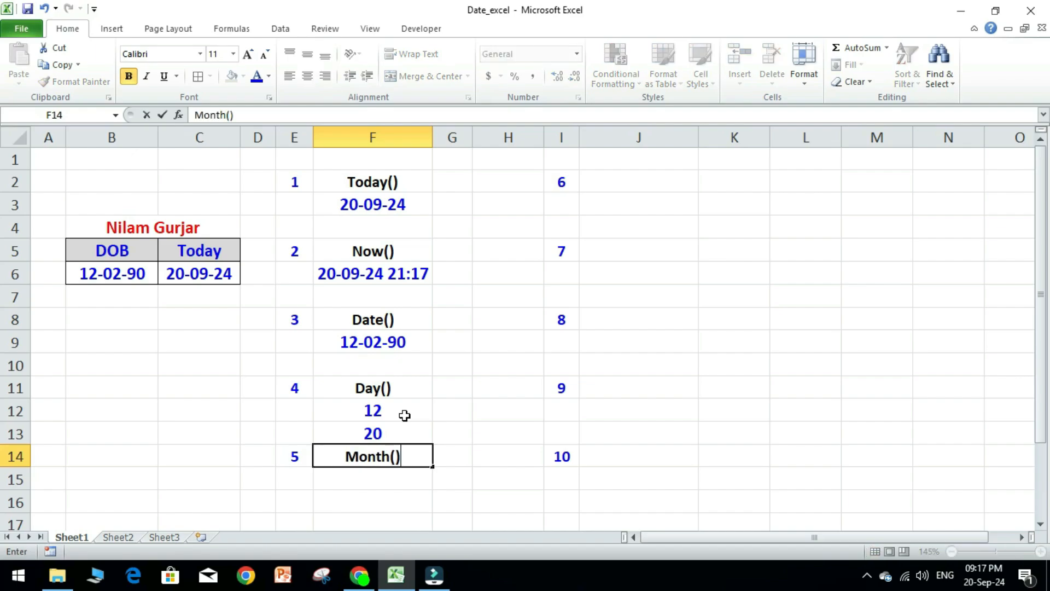
key("Return")
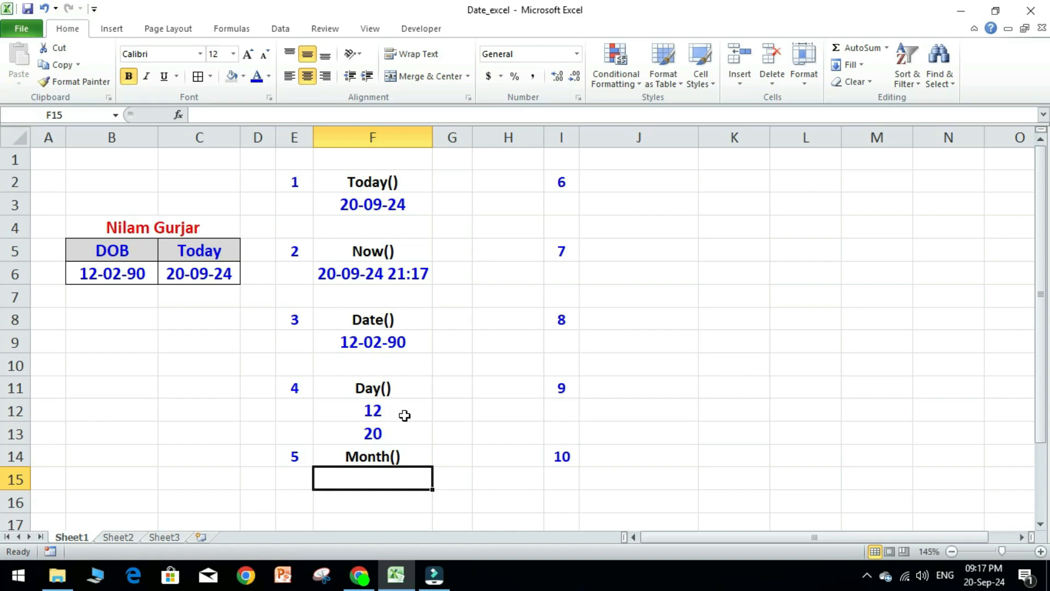
type("=")
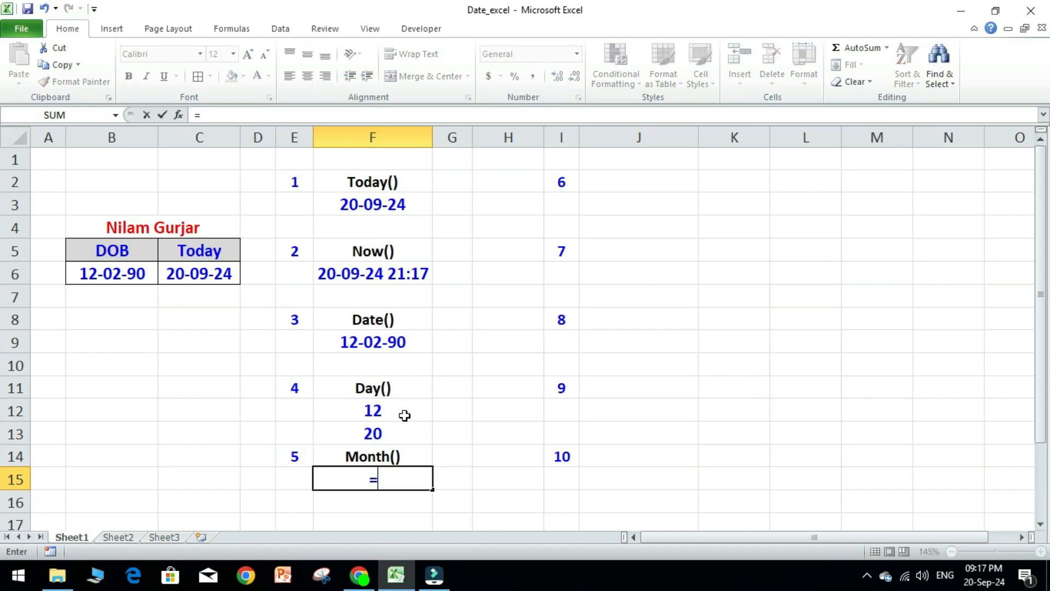
type("month(l")
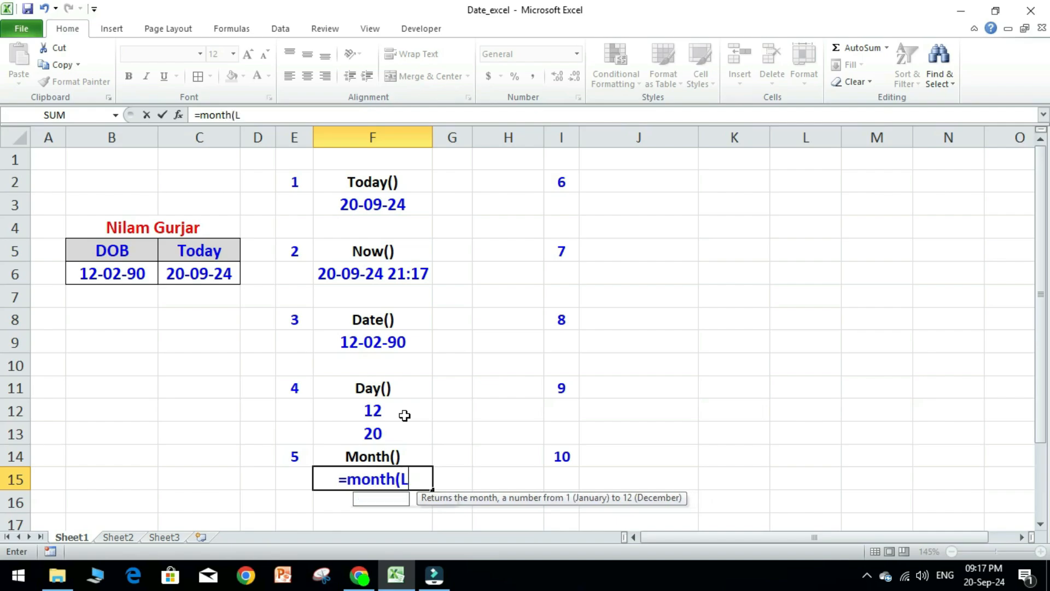
key("BackSpace")
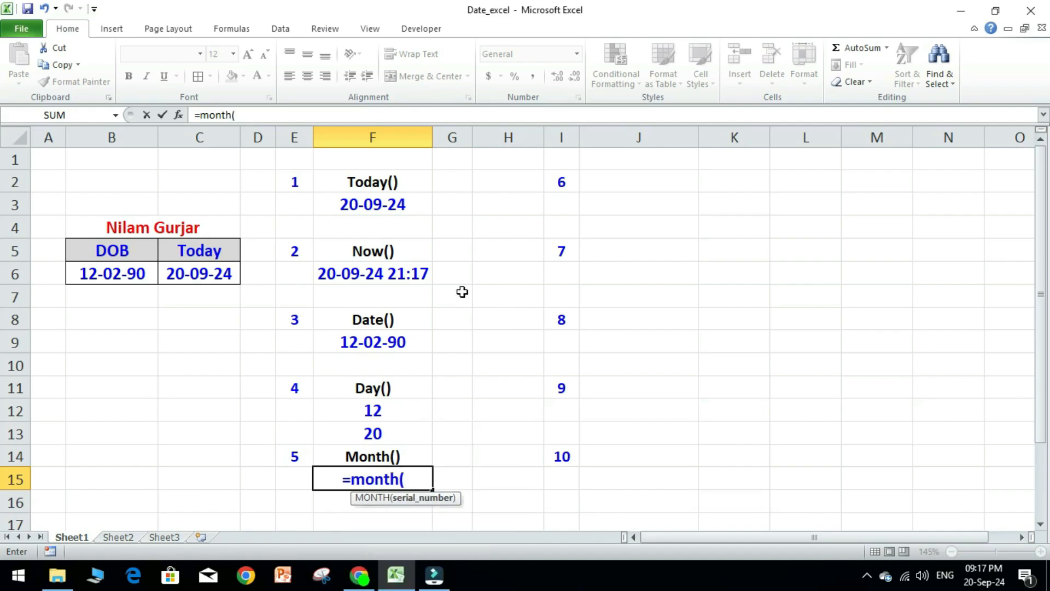
left_click(104, 277)
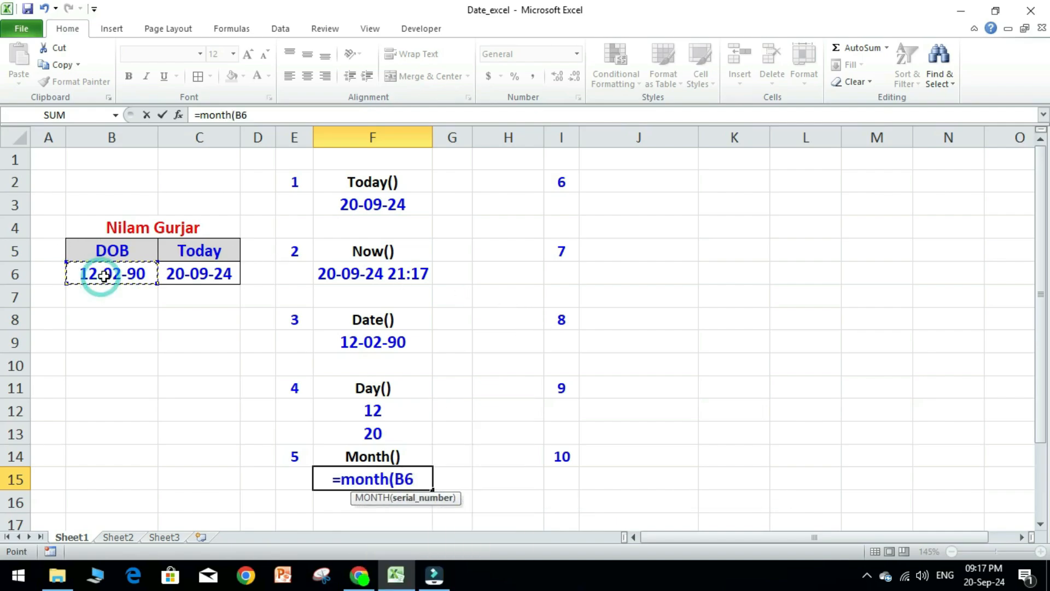
type(")")
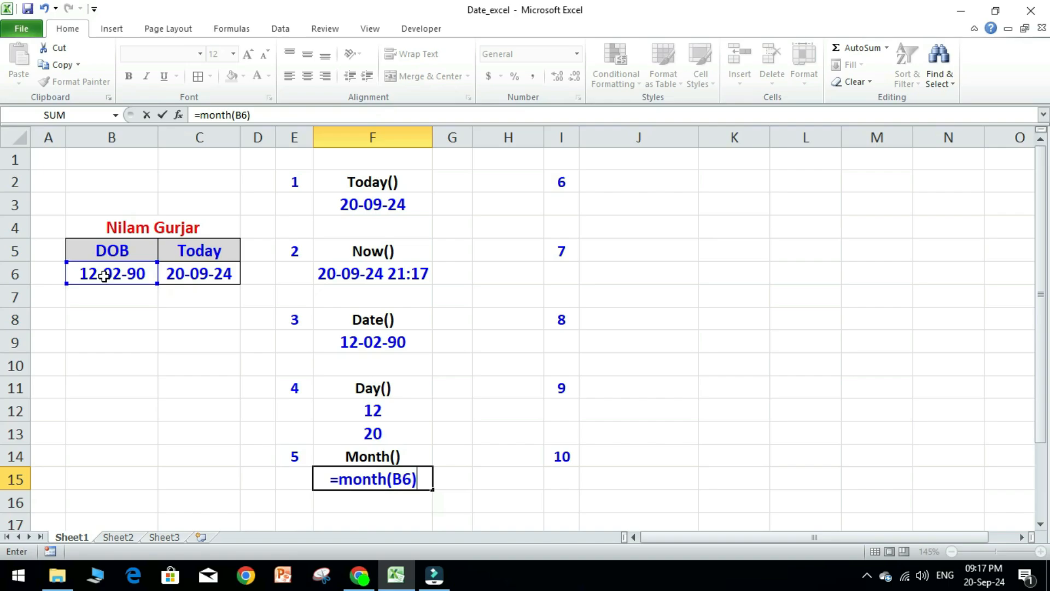
key("Return")
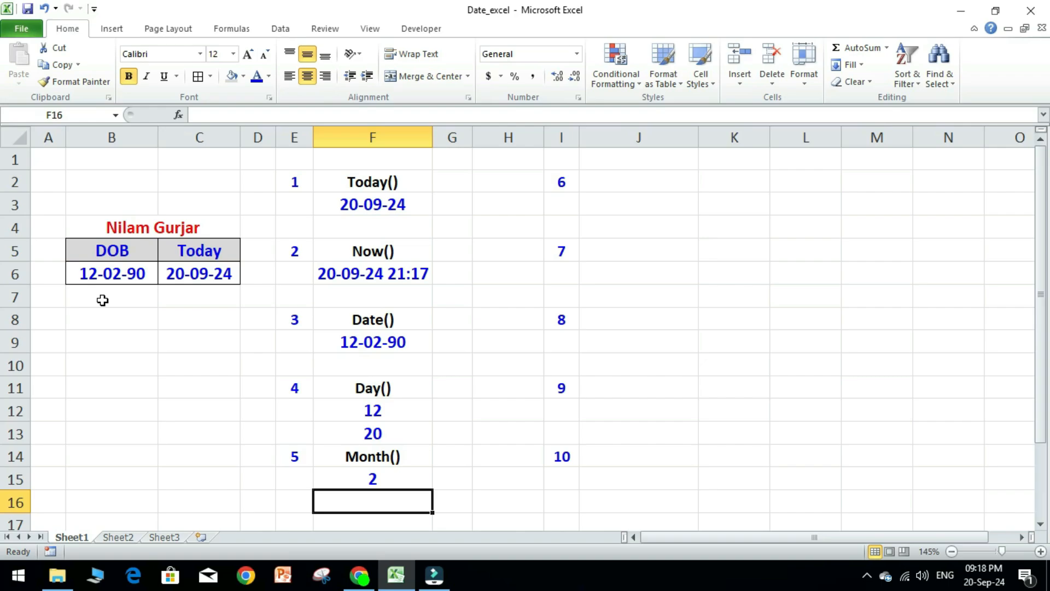
- Enter the formula =month(now()) in F16 to extract the current month
type("=mont")
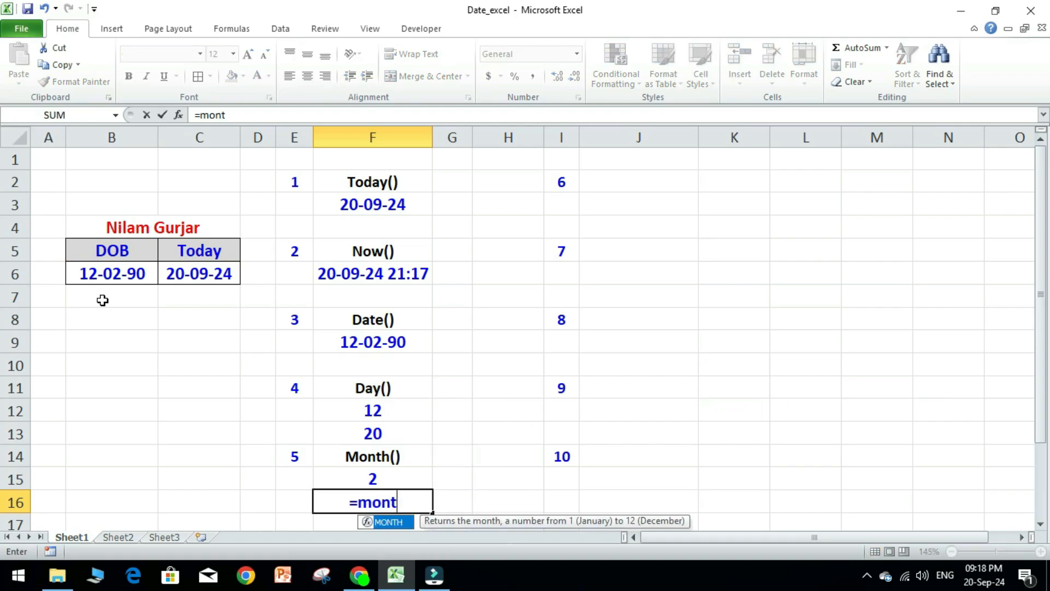
type("h(now()")
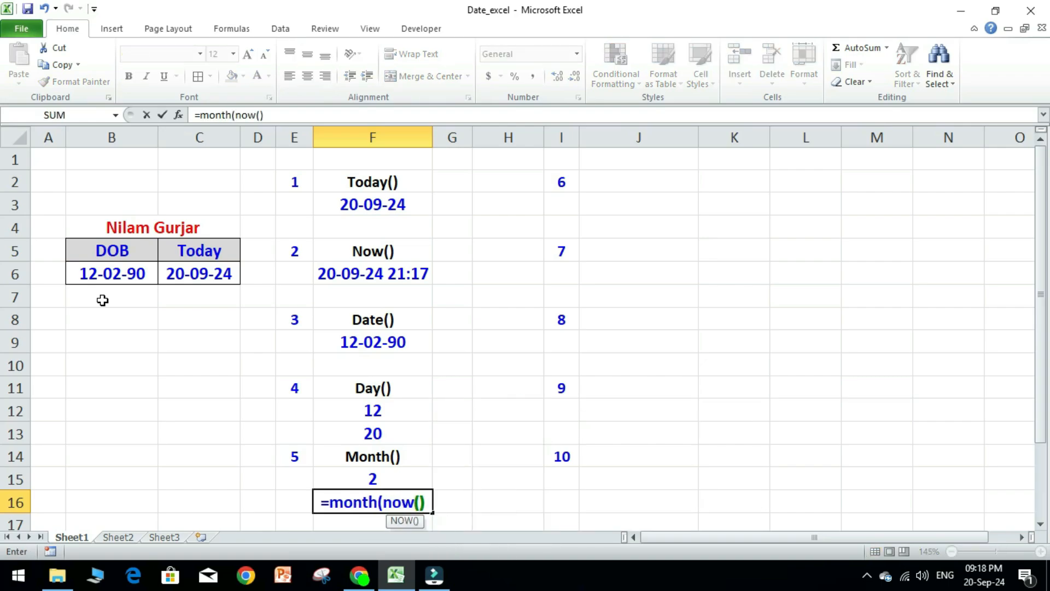
type(")")
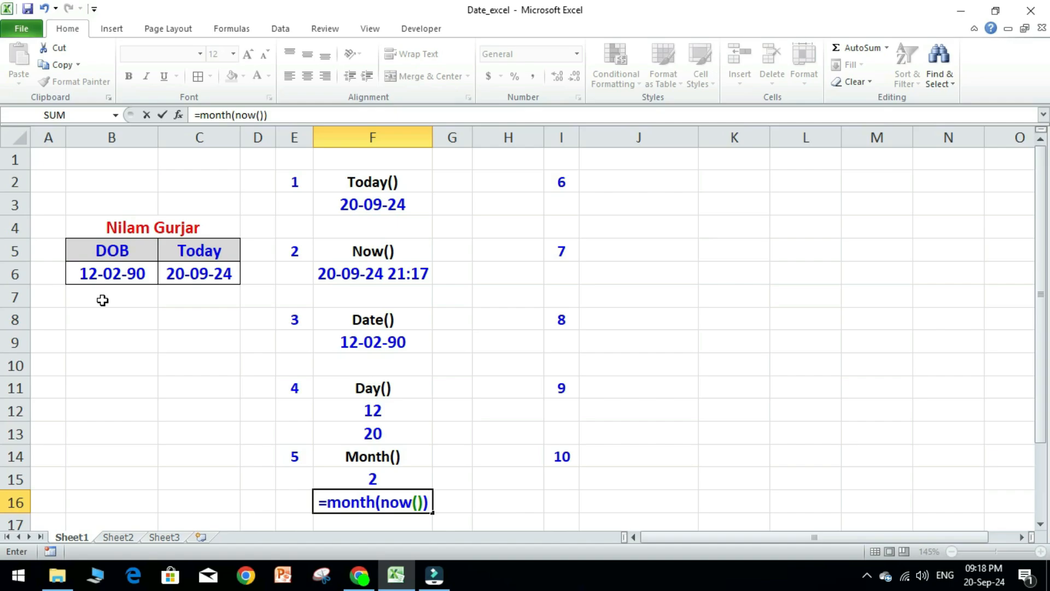
key("Return")
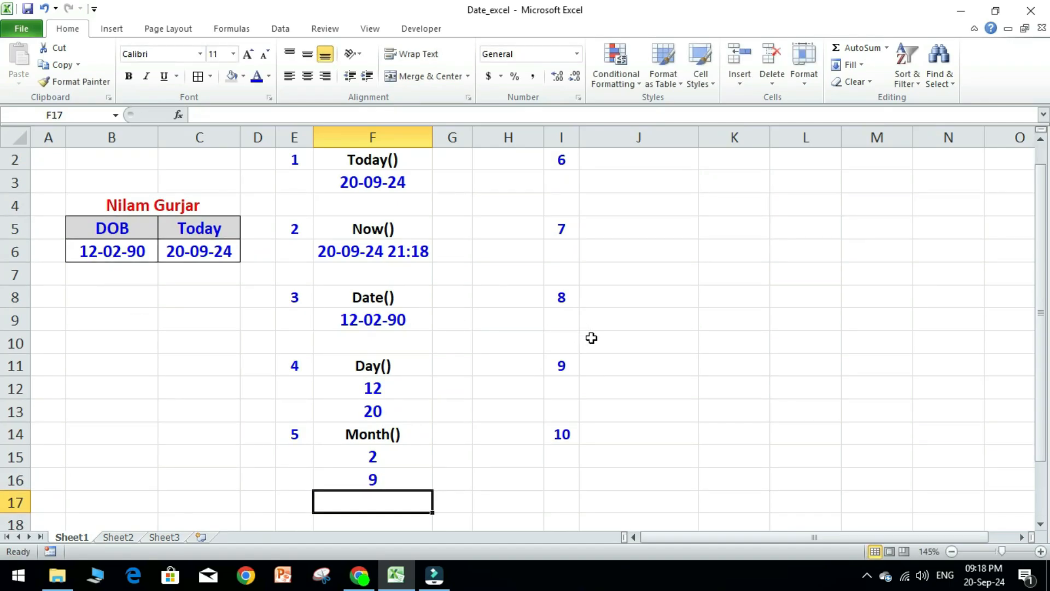
- Label cell J2 "Year()" and enter the formula =year(B6) in J3 to extract the birth year
left_click(623, 161)
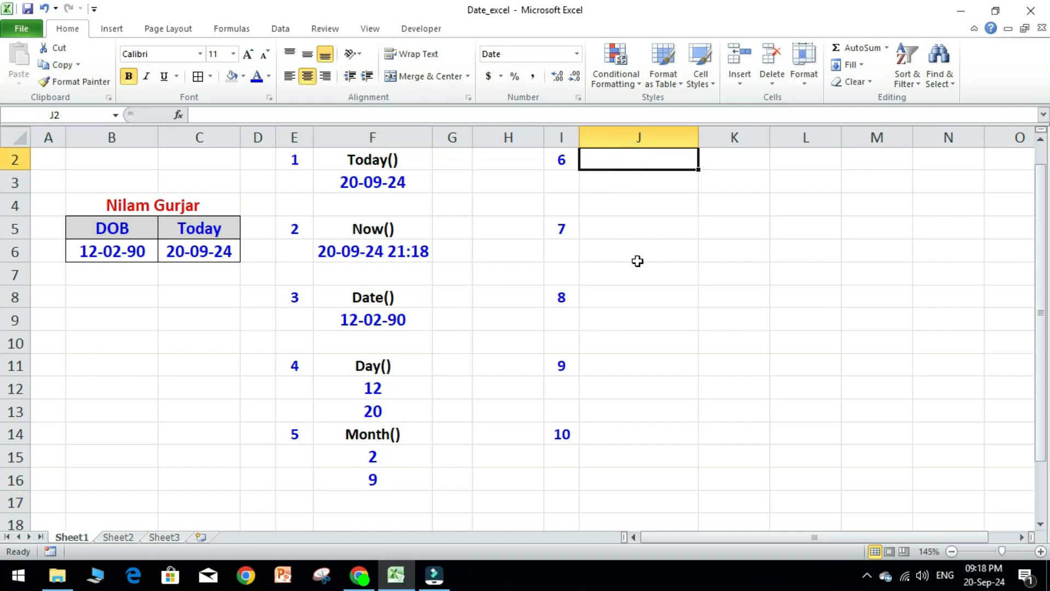
type("Year()")
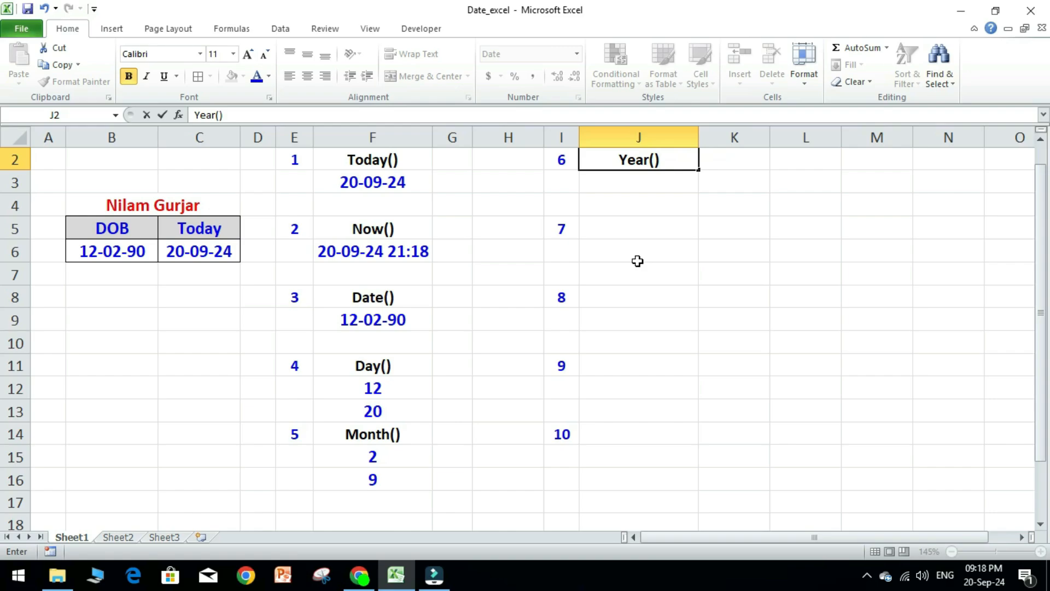
key("Return")
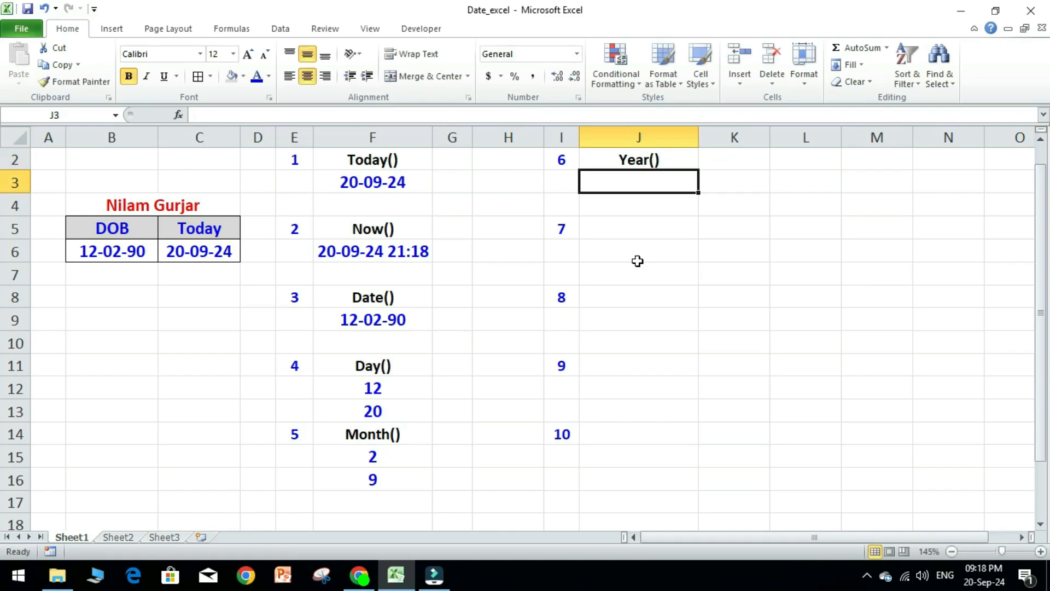
type("=")
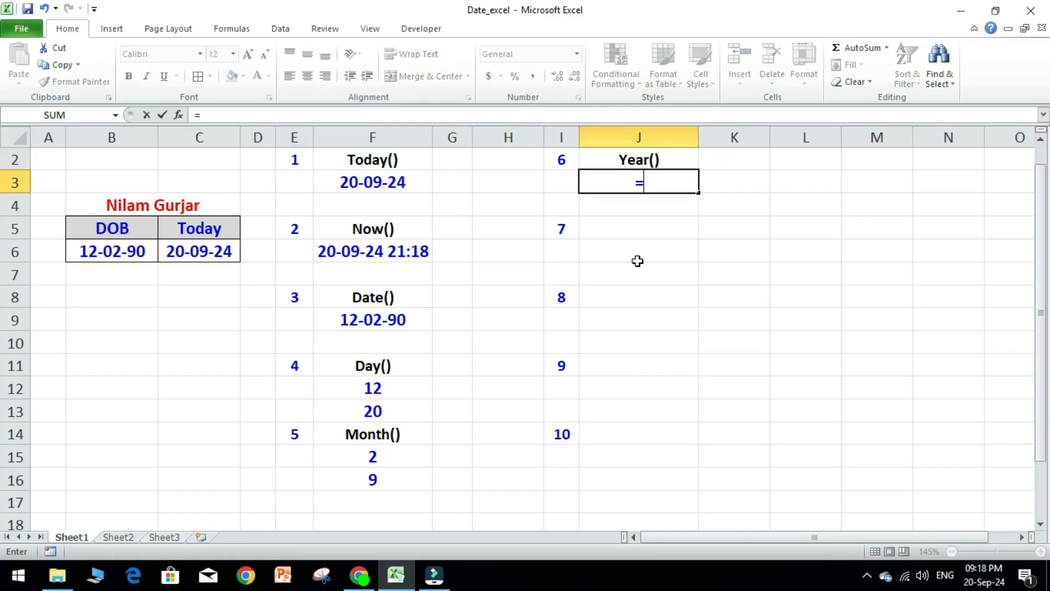
type("year(")
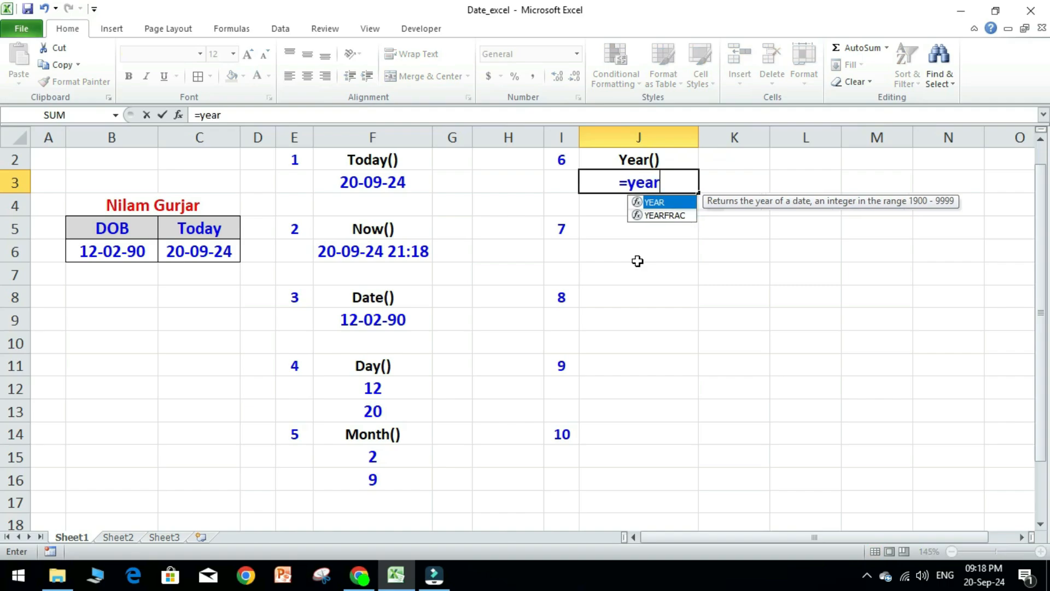
left_click(137, 253)
type(")")
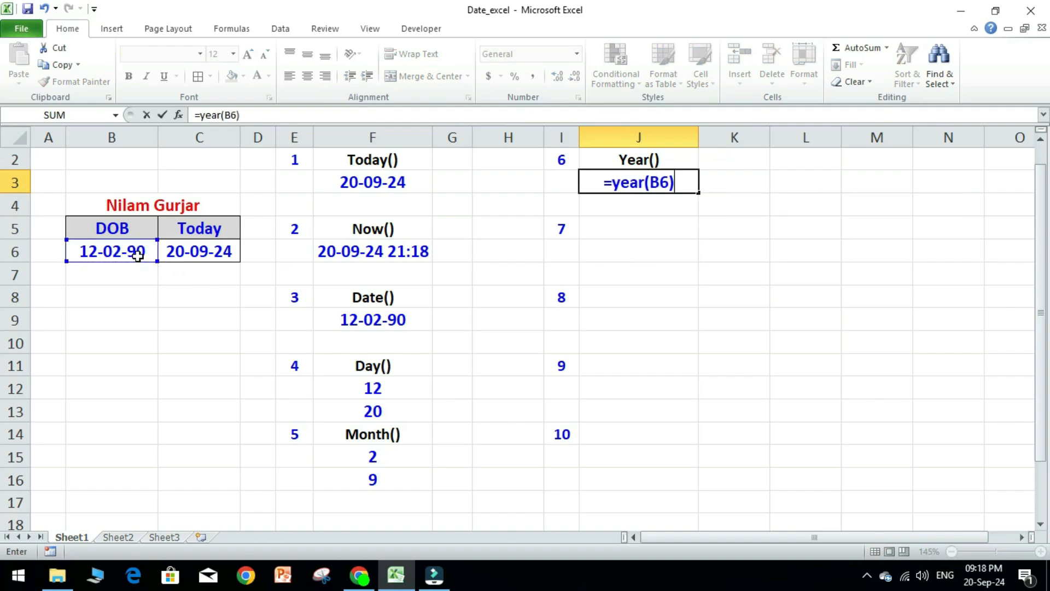
key("Return")
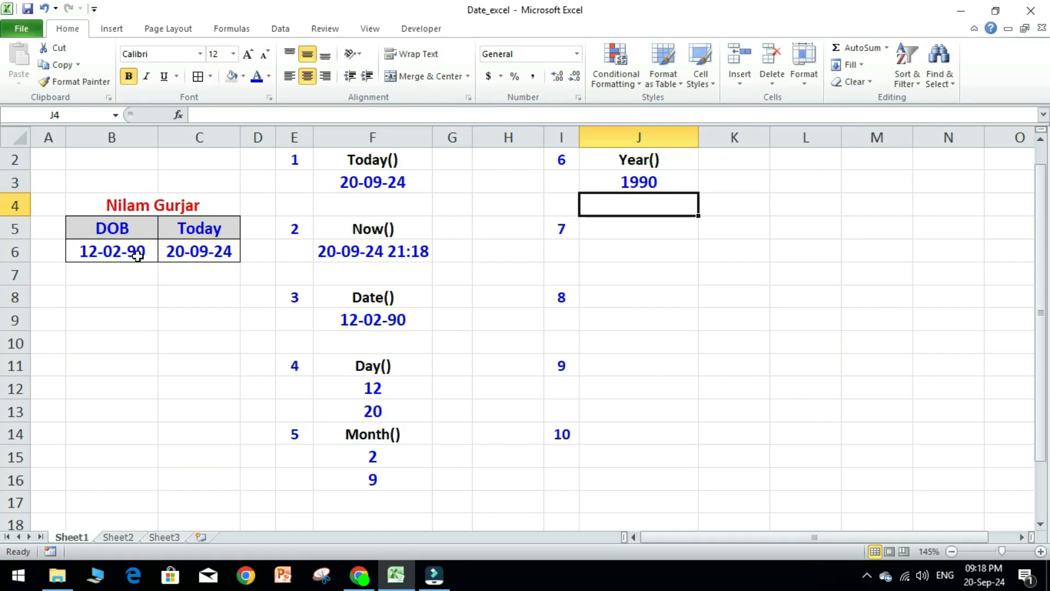
- Enter the formula =year(now()) in J4 to extract the current year
type("=year(")
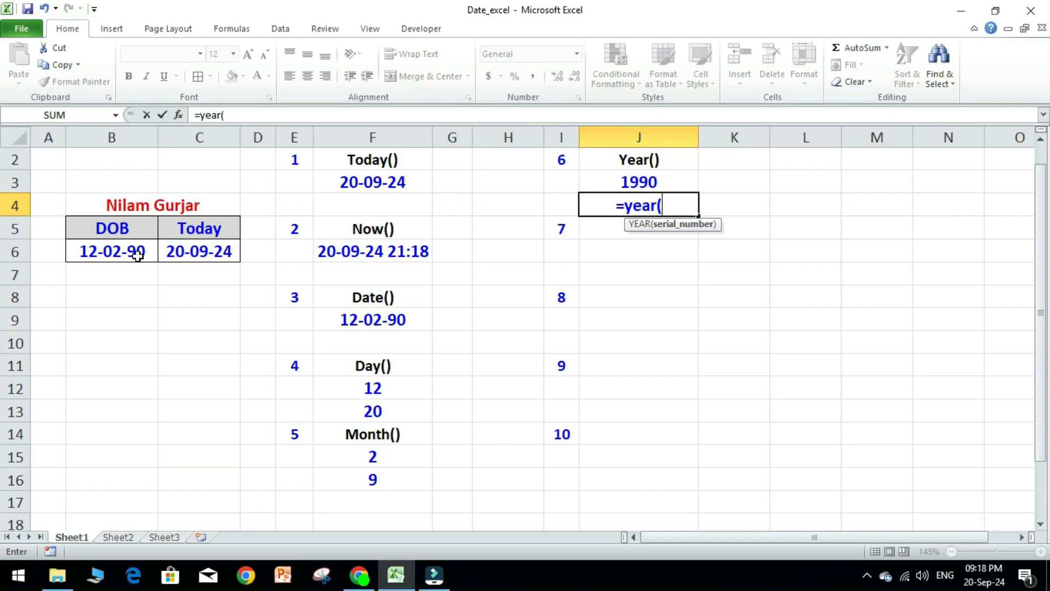
type("now)")
key("BackSpace")
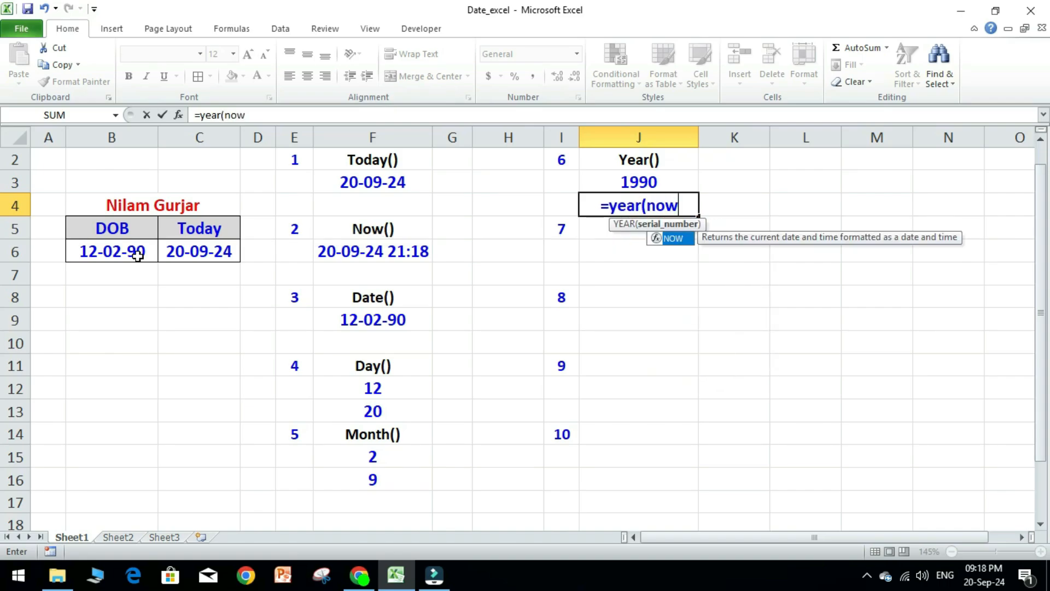
type("())")
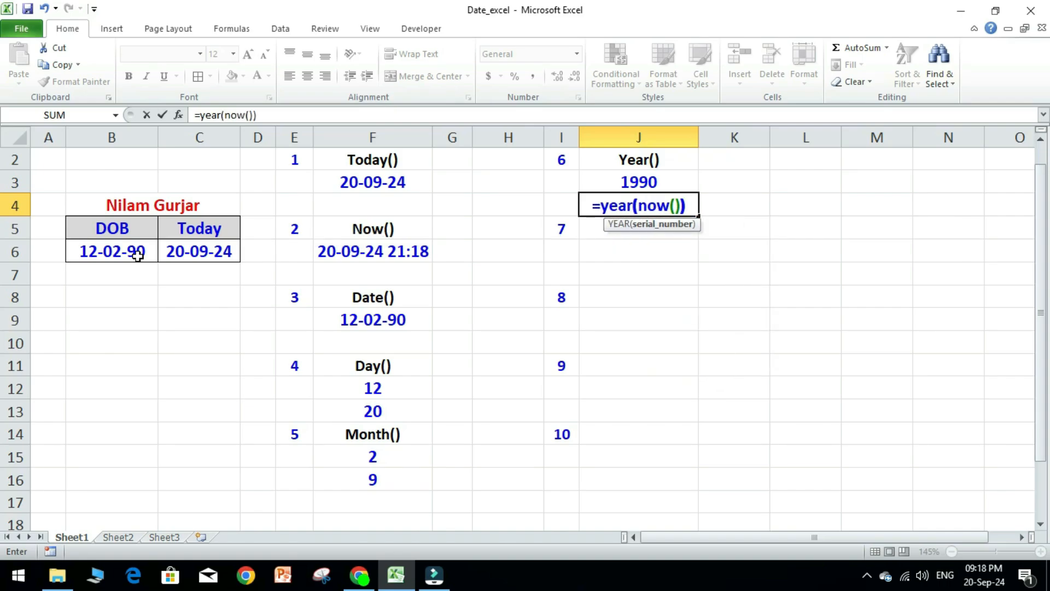
key("Return")
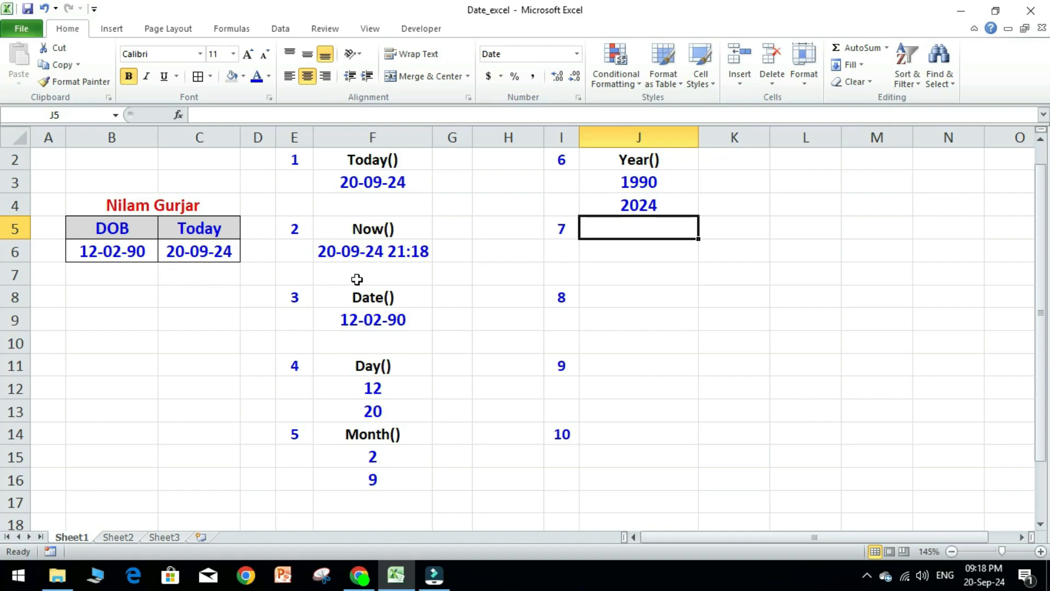
- Label cell J5 "Days360() / Days()" and widen column J to fit the label
type("Day")
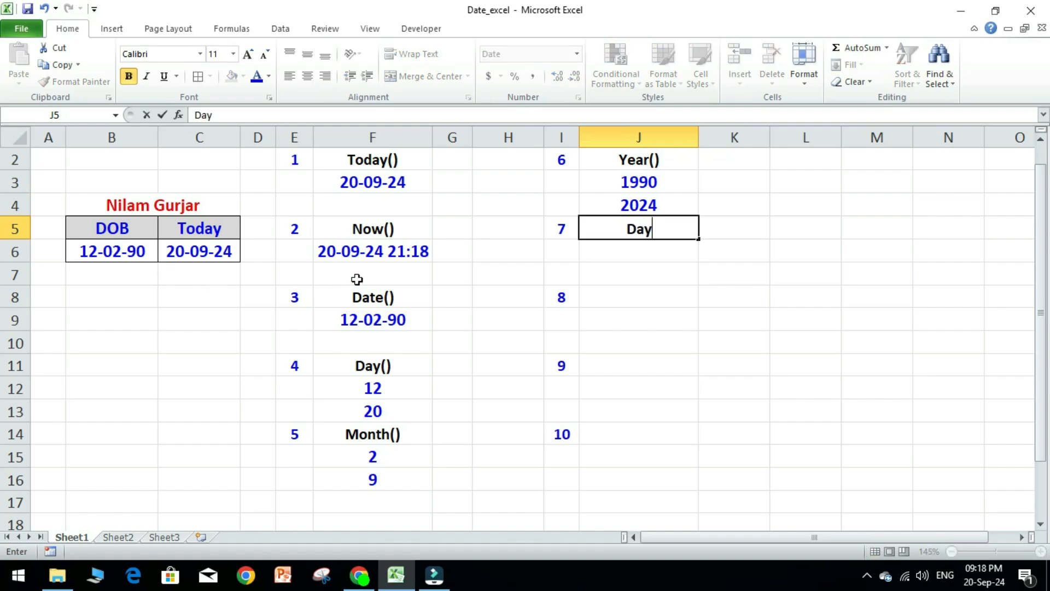
type("s360")
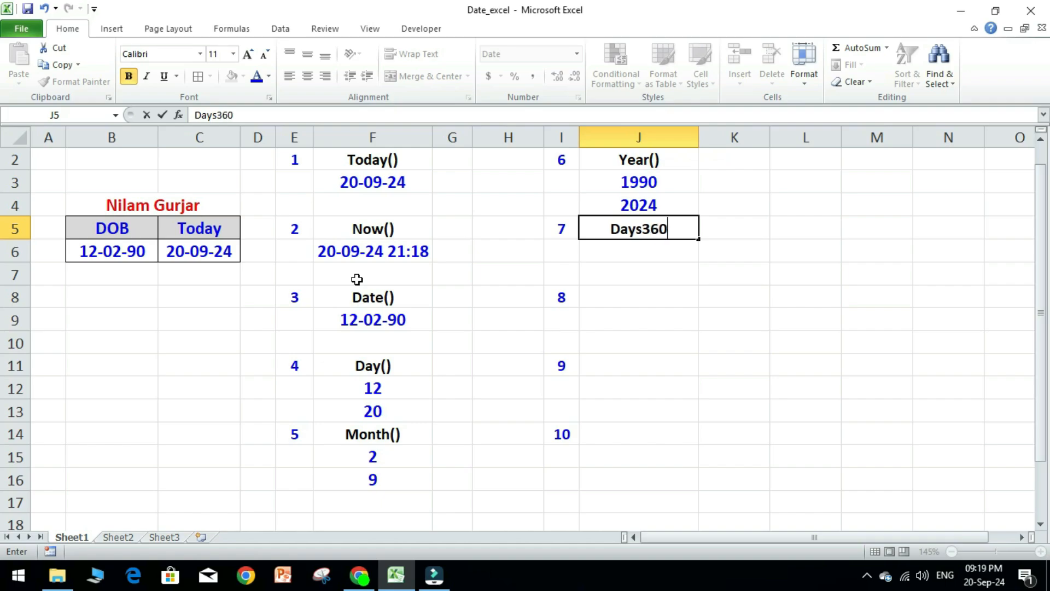
type("() / ")
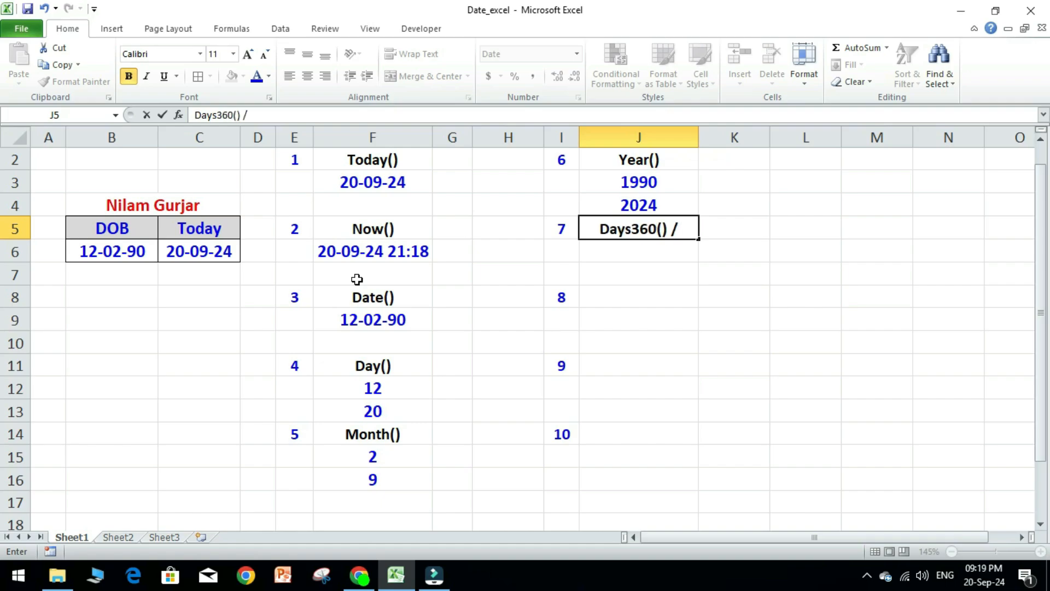
type("Days()")
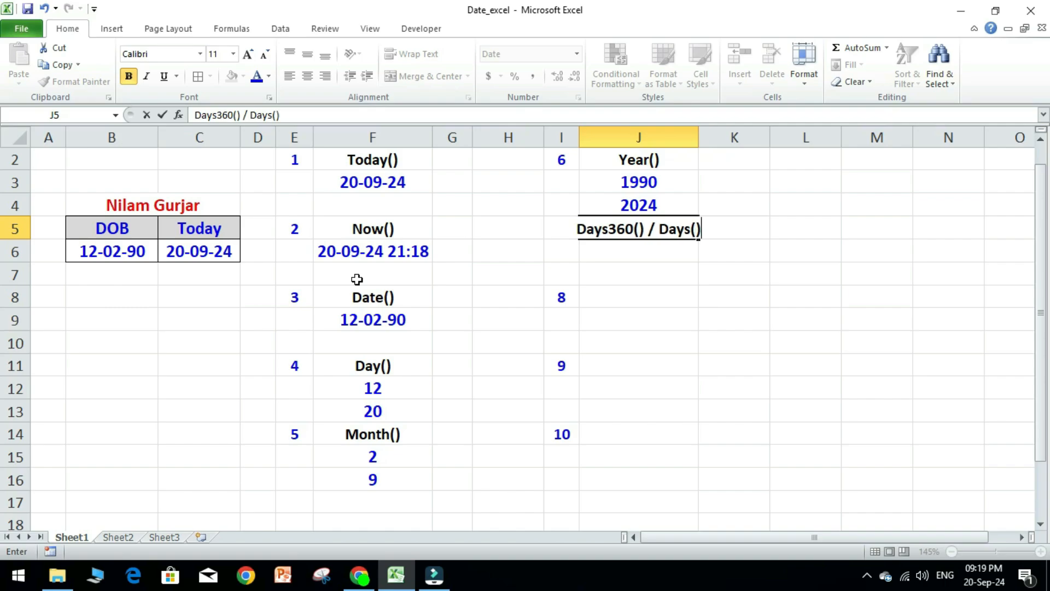
key("Return")
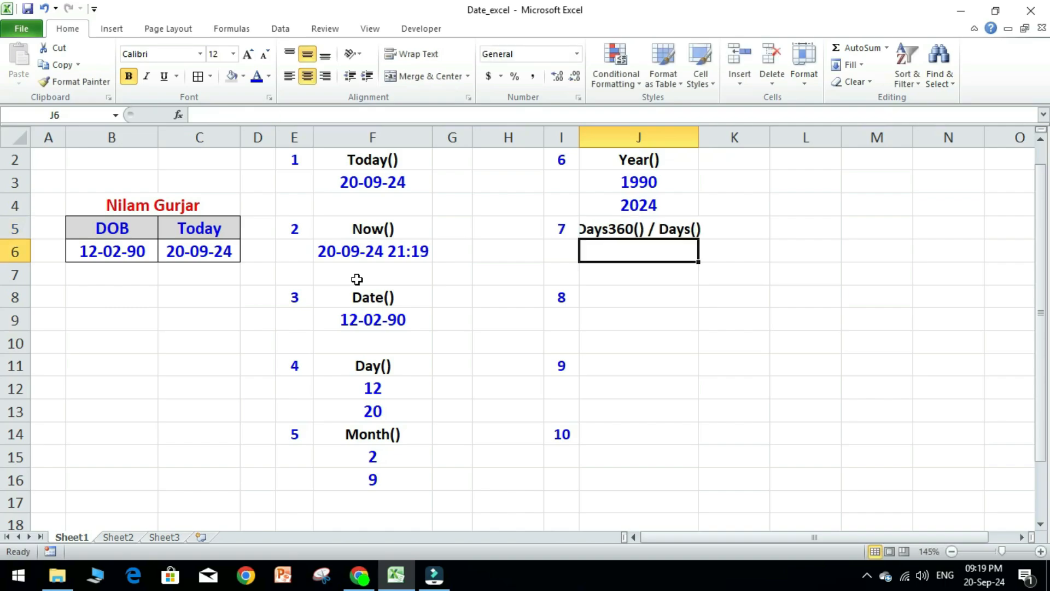
double_click(698, 136)
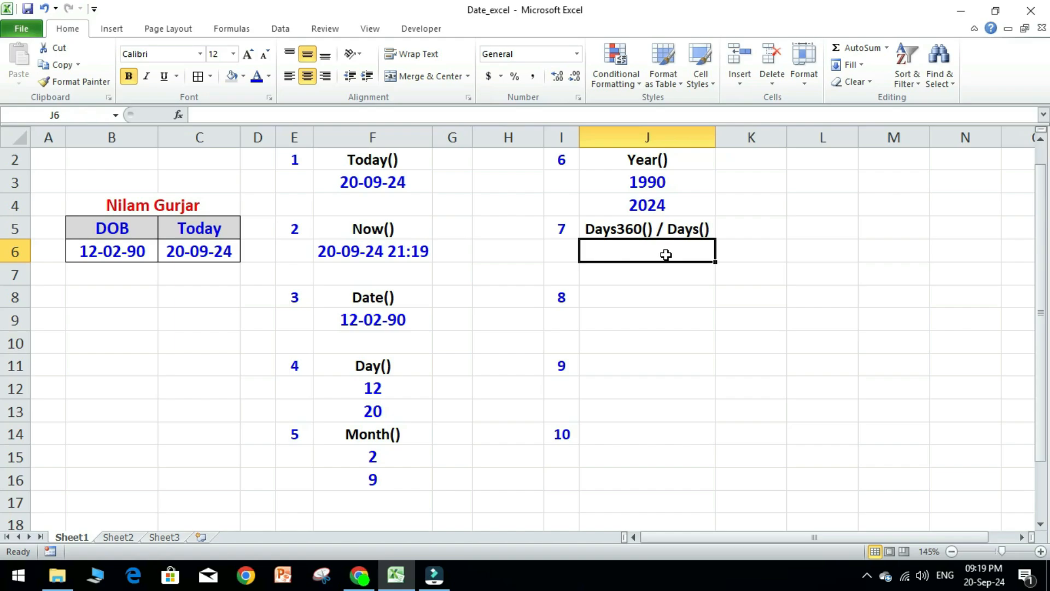
- Enter the formula =days360(B6,C6,false) in J6 to count the days from the birth date to today
type("=")
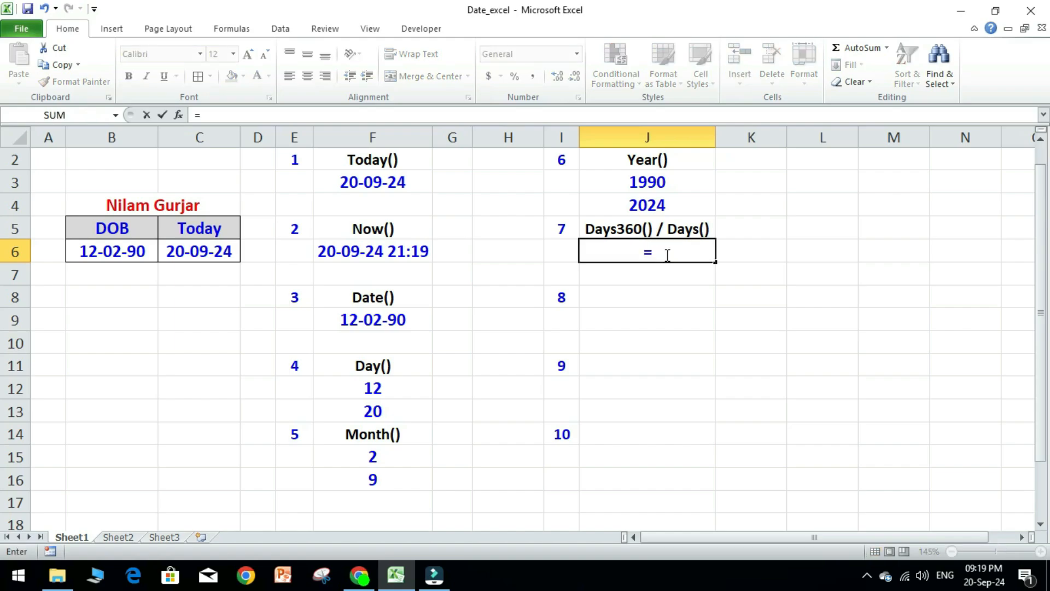
type("days3")
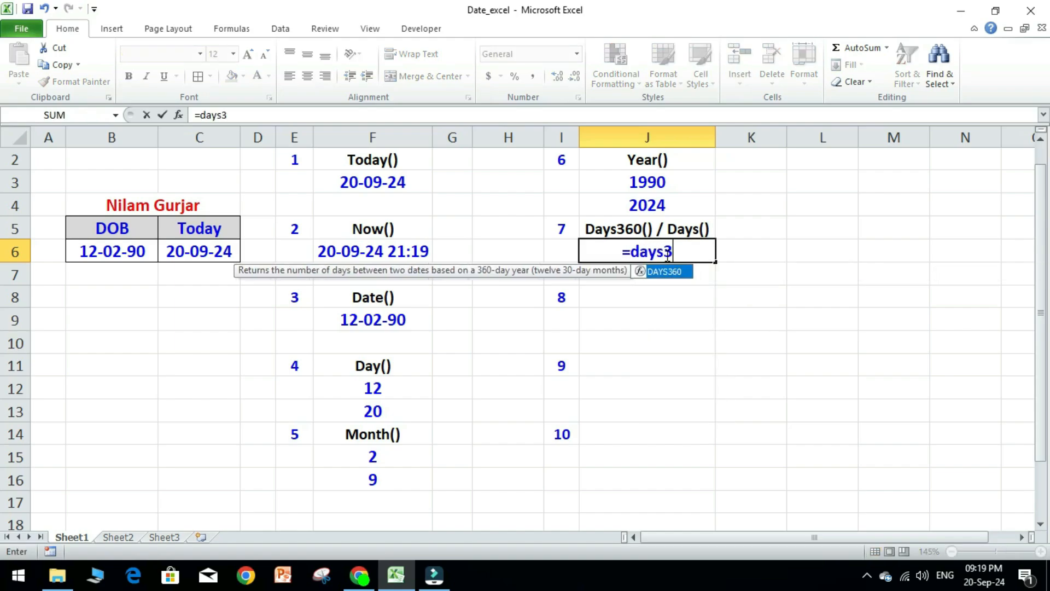
type("60(")
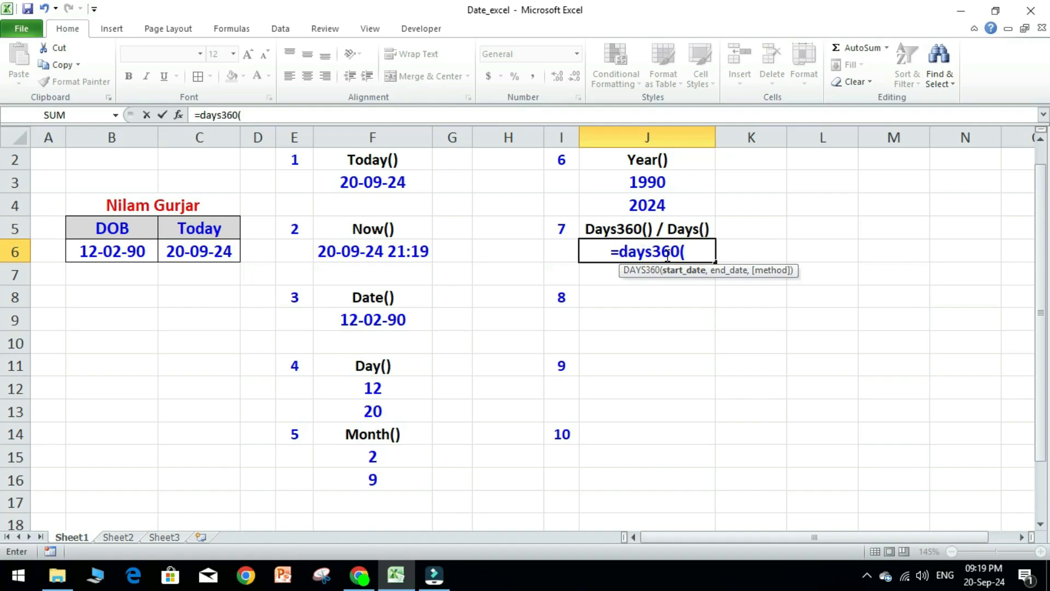
left_click(129, 254)
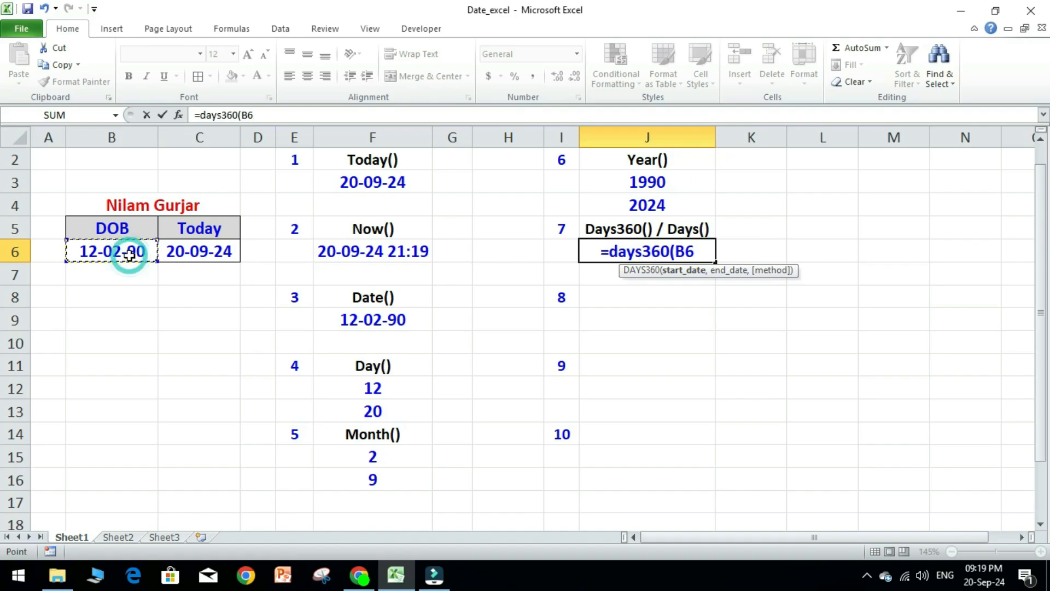
type(",")
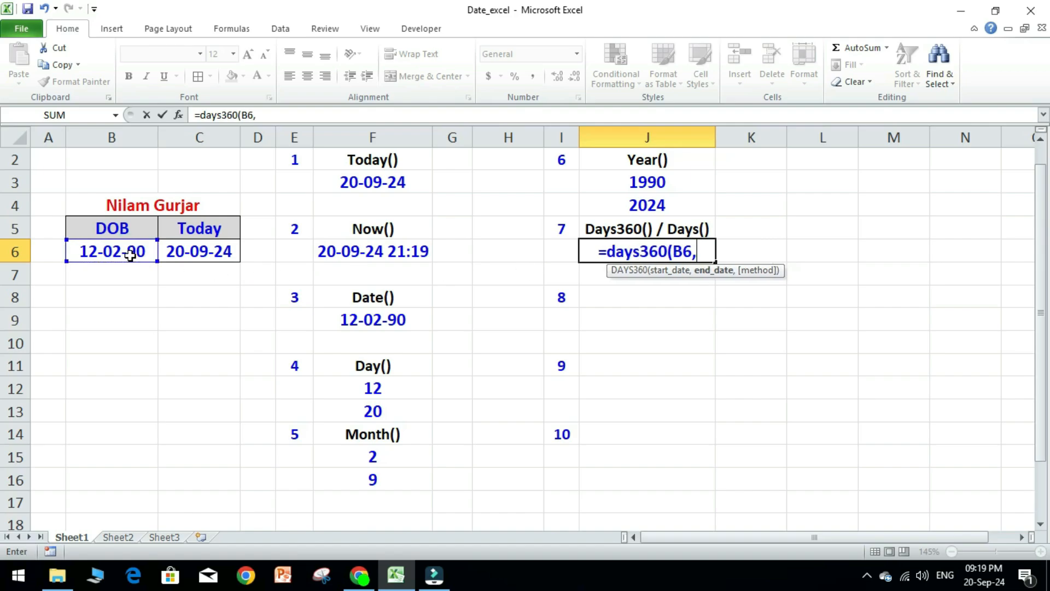
left_click(184, 256)
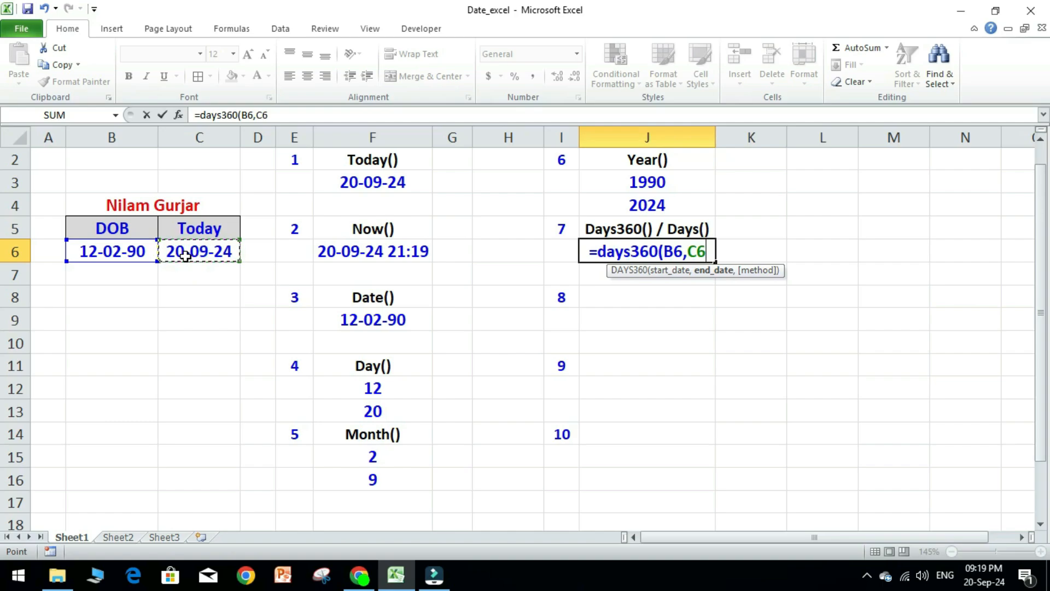
type(",")
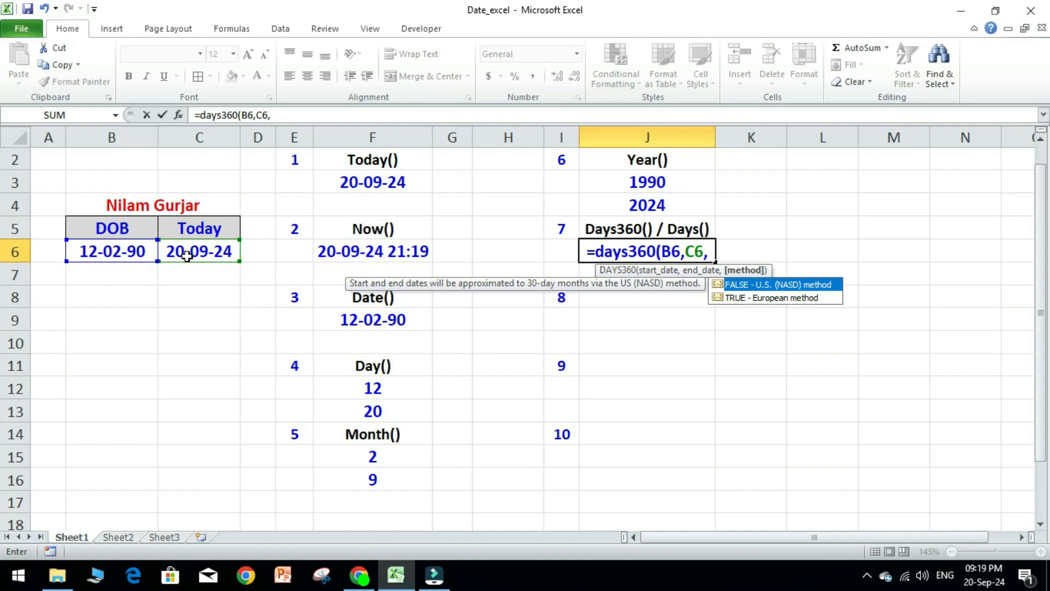
type("false)")
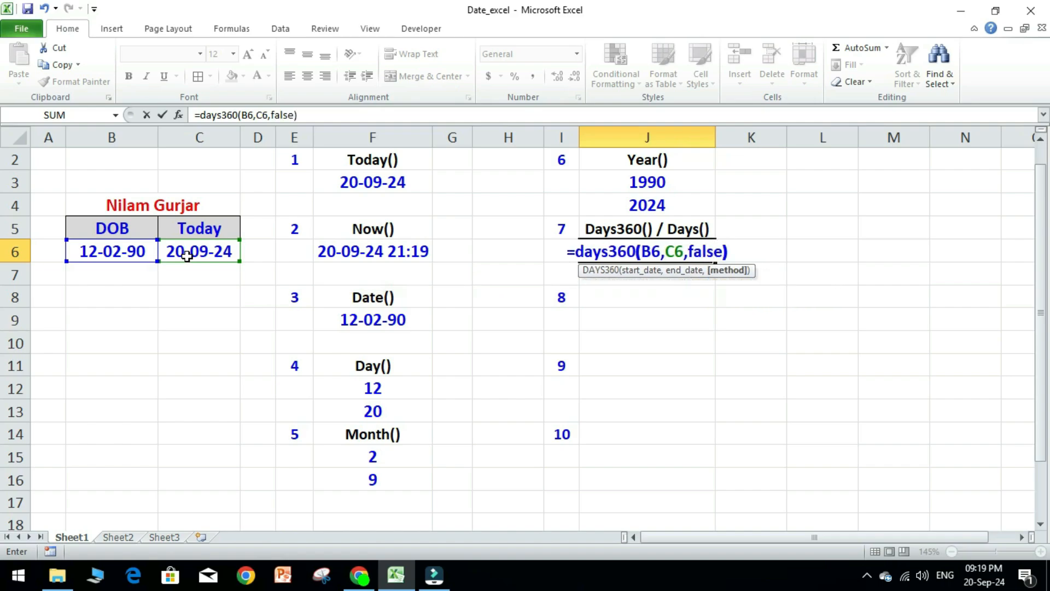
key("Return")
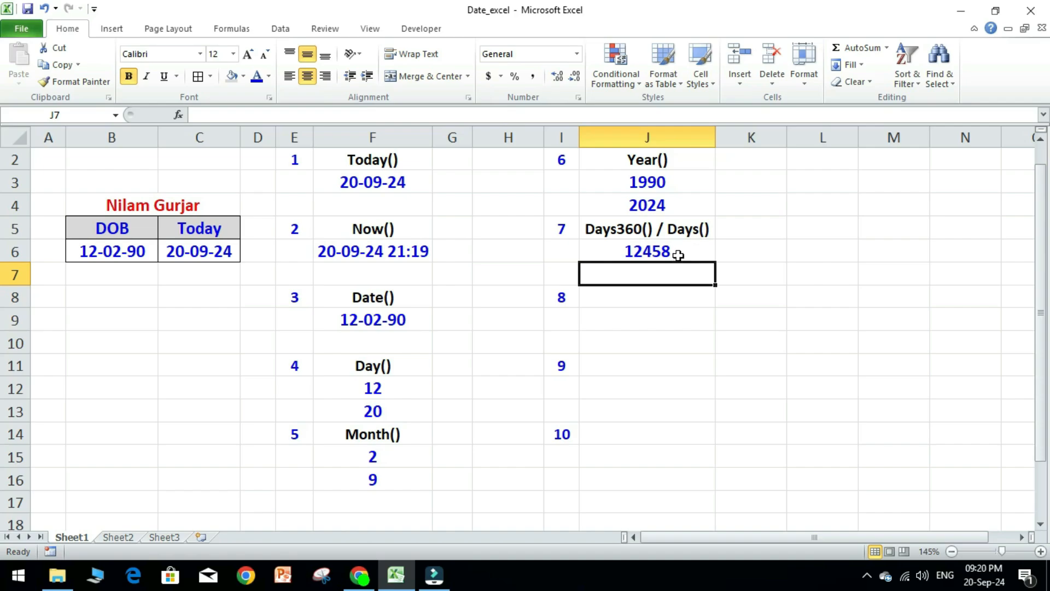
- Label cell J8 "Edate()"
left_click(646, 296)
type("Edate()")
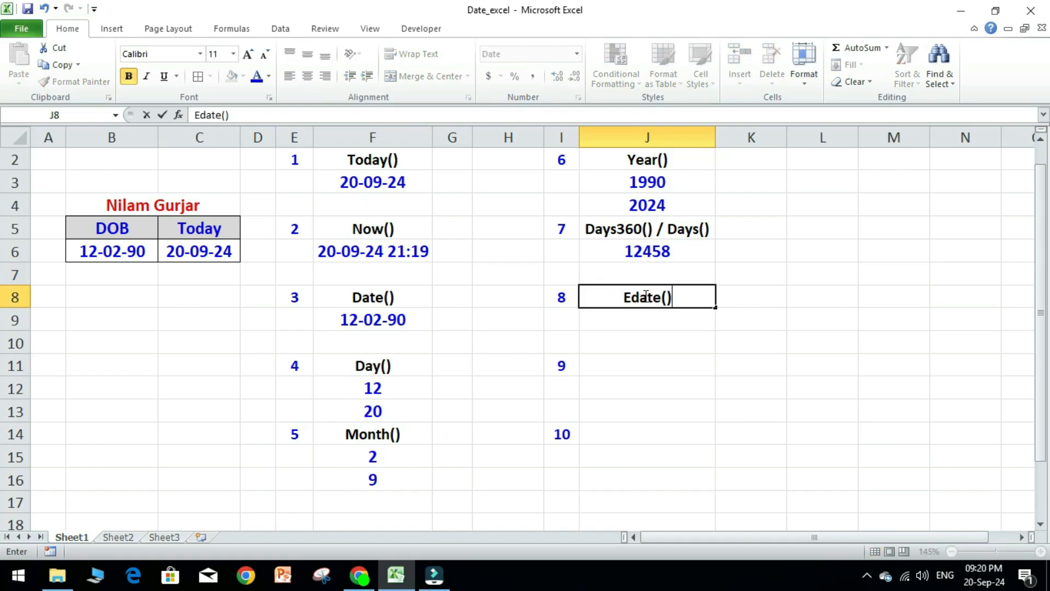
key("Return")
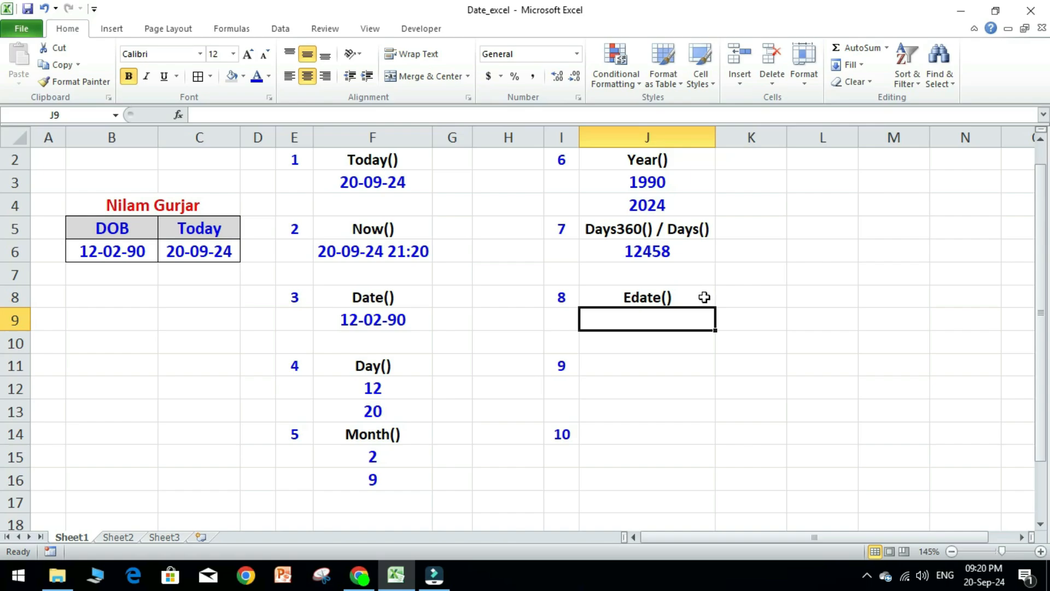
- Enter the formula =edate(C6,3) in J9 to get the date three months after today's date
type("=")
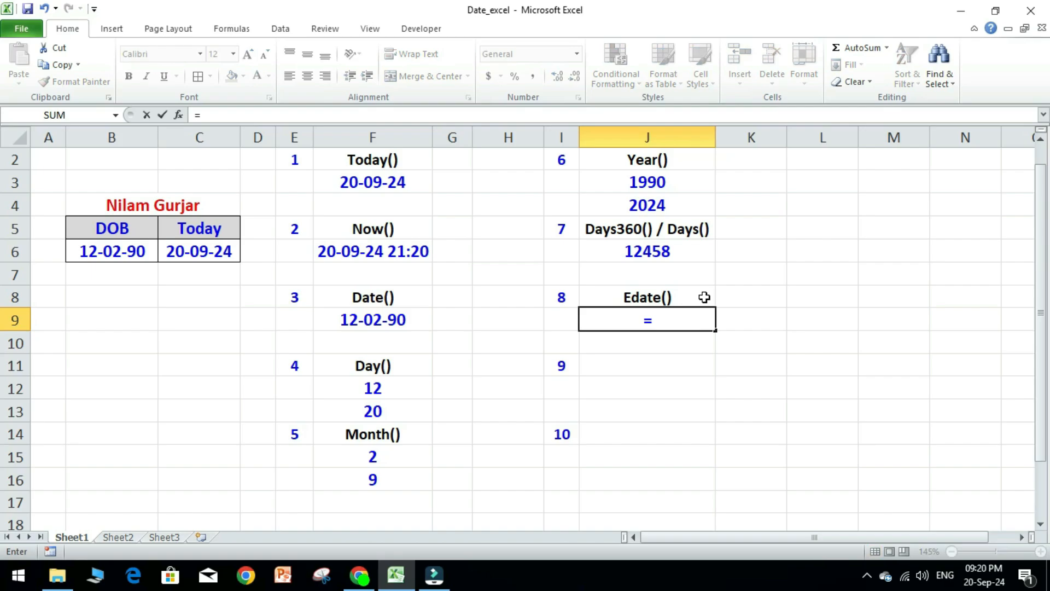
type("edate(")
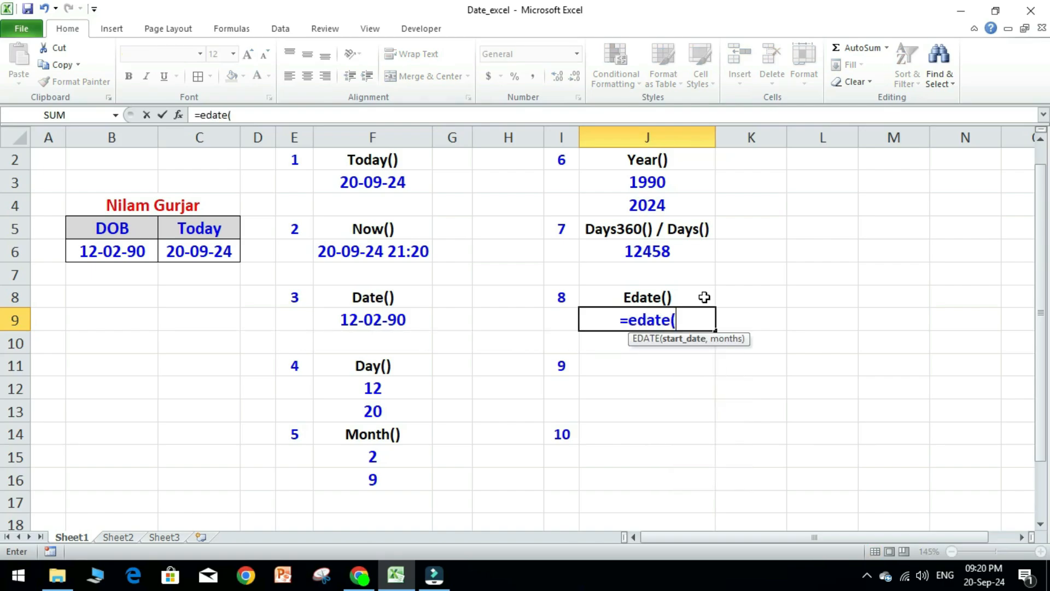
left_click(200, 251)
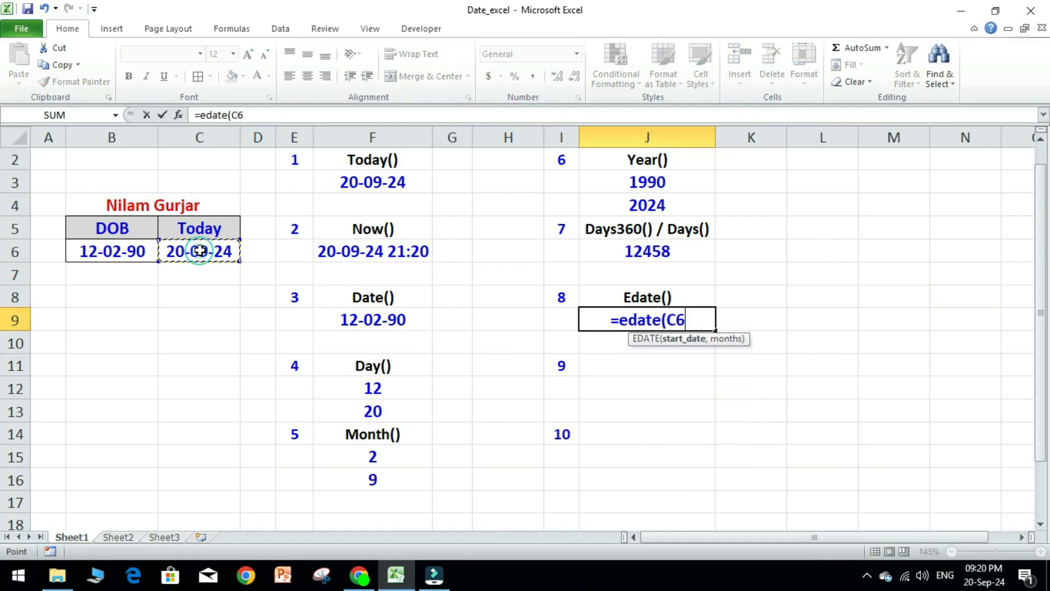
type(",")
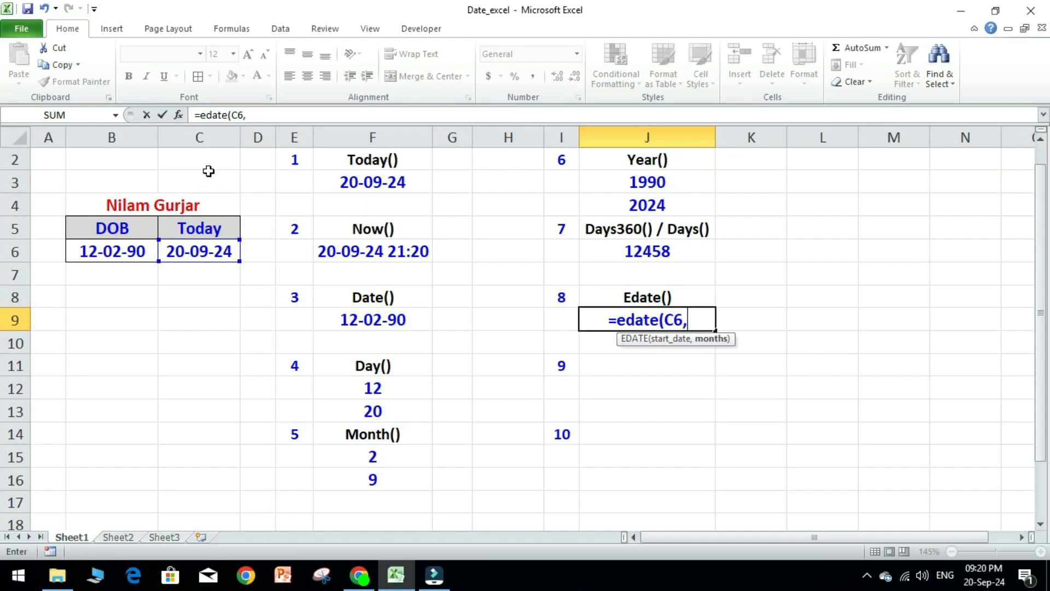
type("3)")
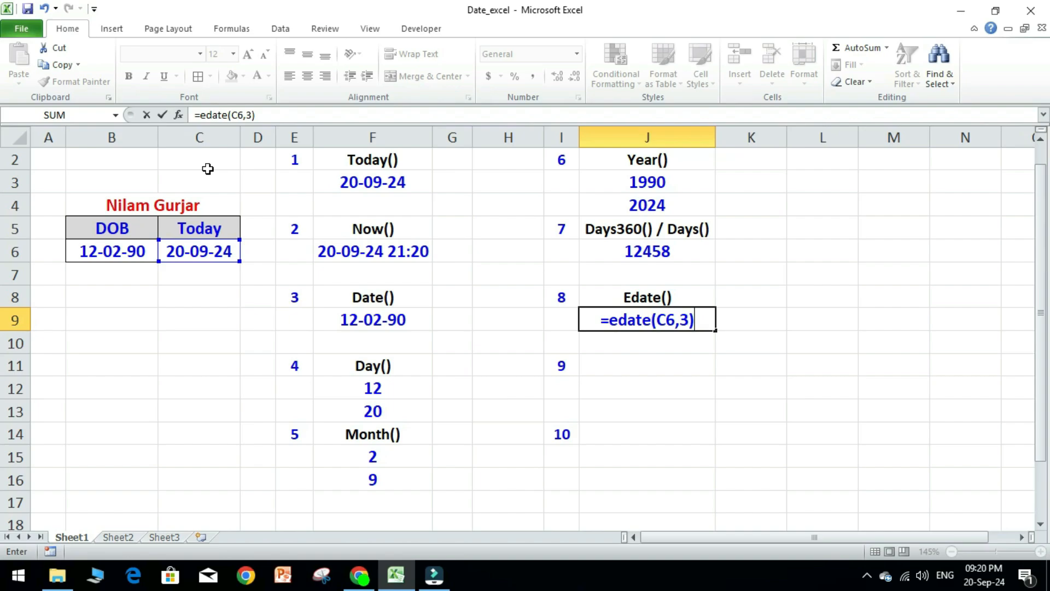
key("Return")
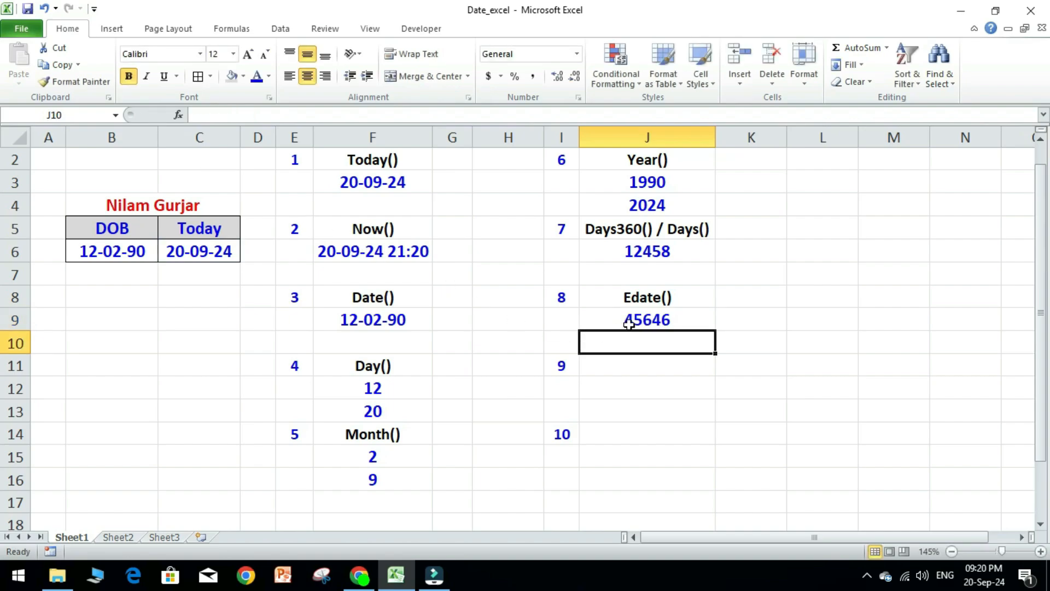
- Format the Edate result in J9 as a Date with the *14-03-01 type
left_click(690, 319)
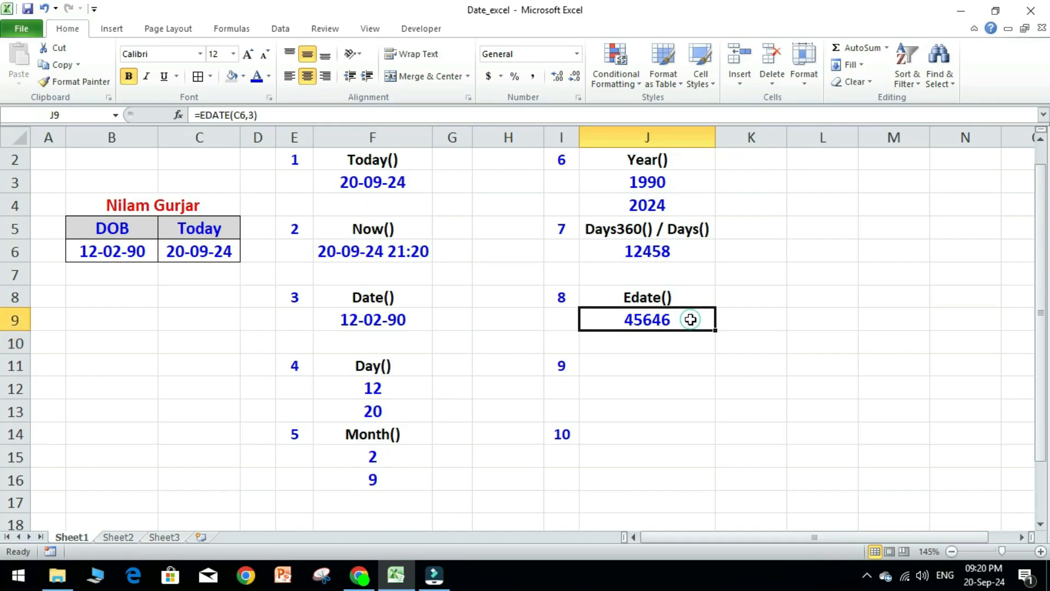
right_click(691, 321)
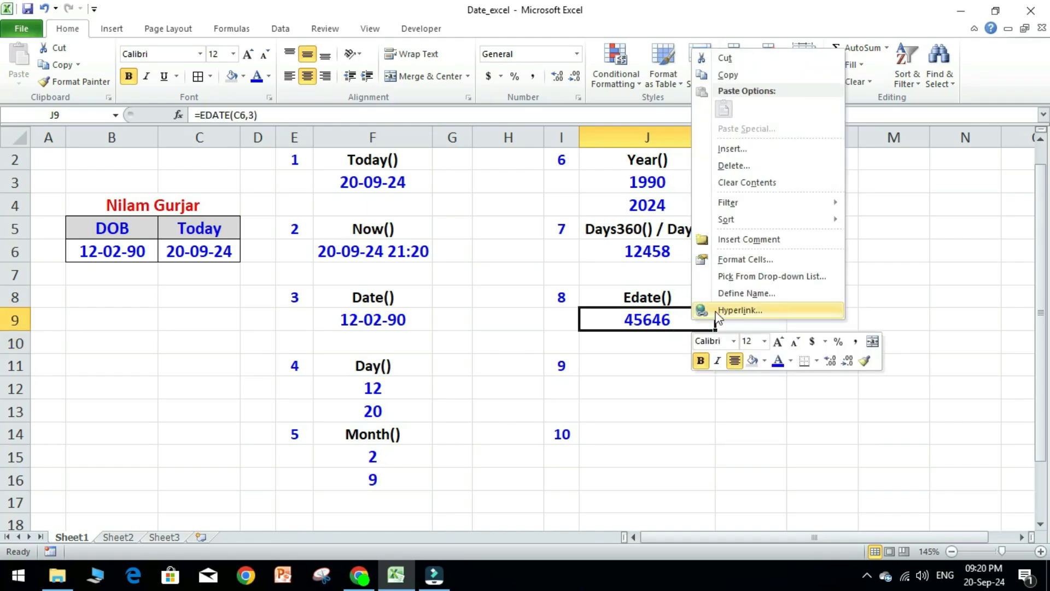
left_click(780, 262)
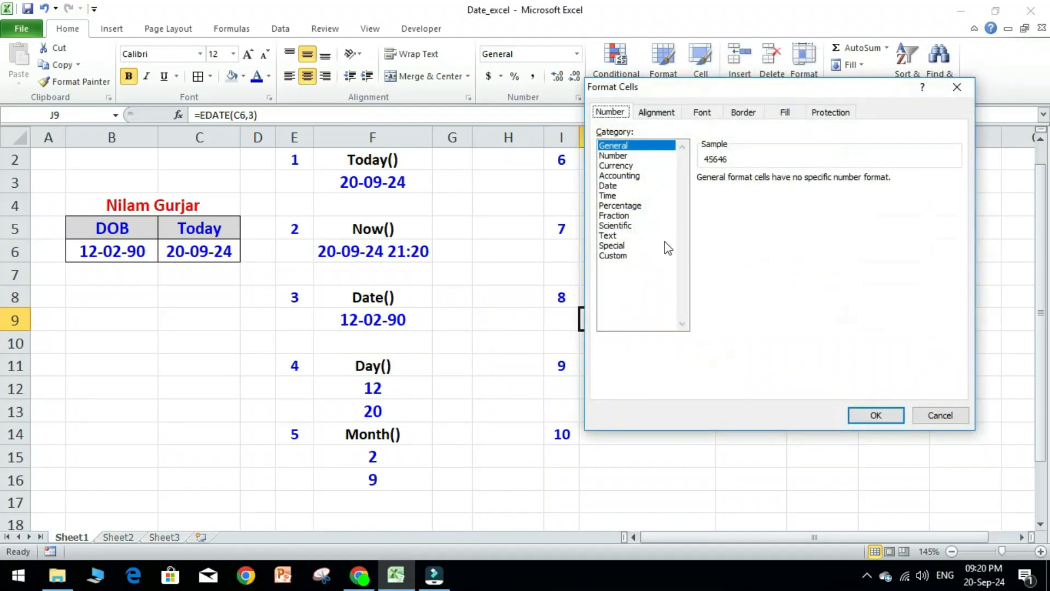
left_click(611, 186)
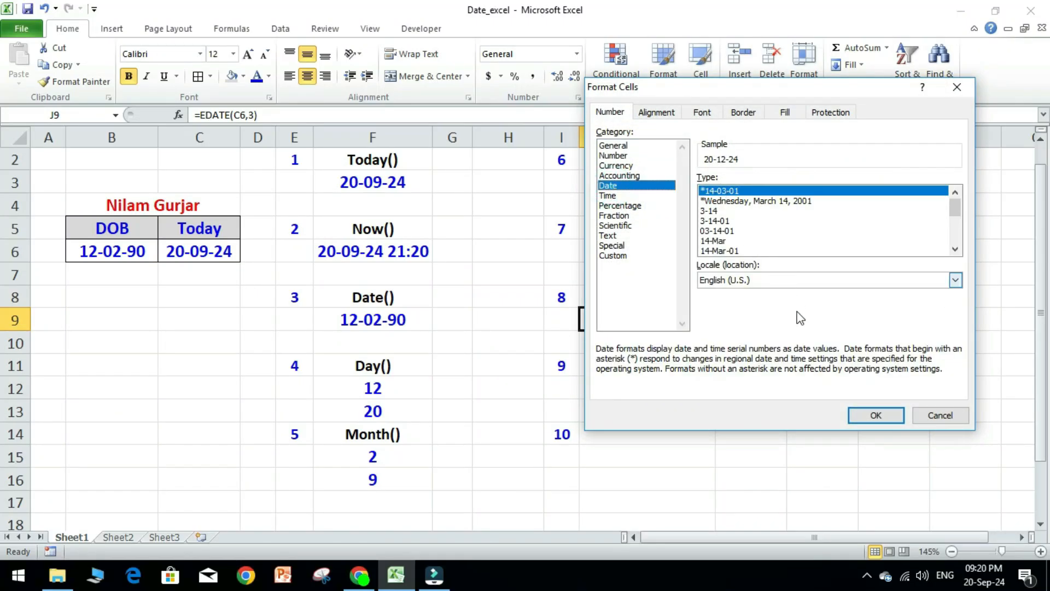
left_click(875, 415)
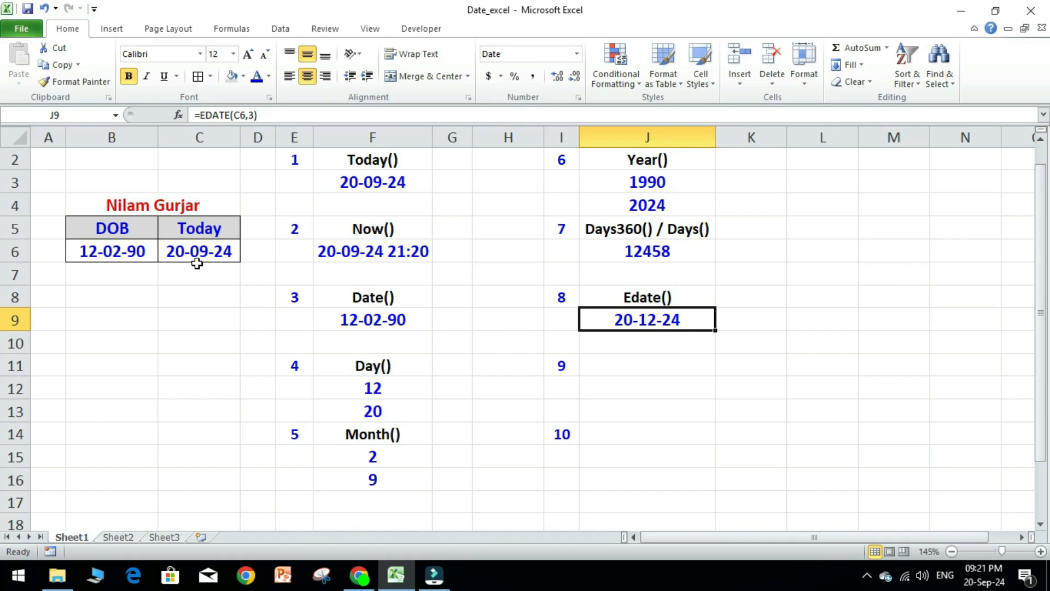
- Label cell J11 "Eomonth()"
left_click(641, 368)
type("eo")
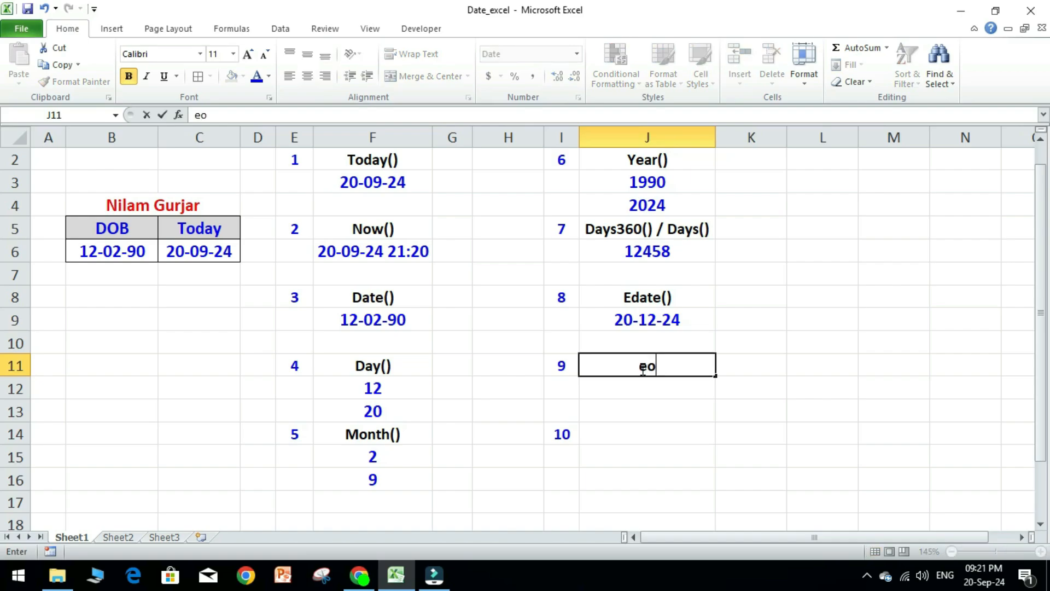
key("BackSpace")
key("BackSpace")
type("Eomonth()")
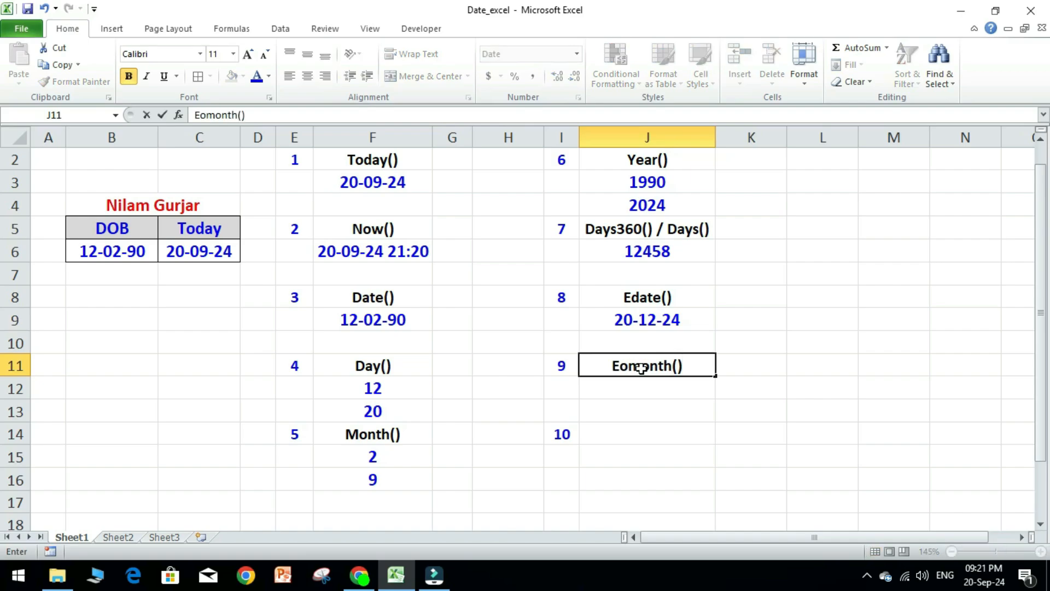
key("Return")
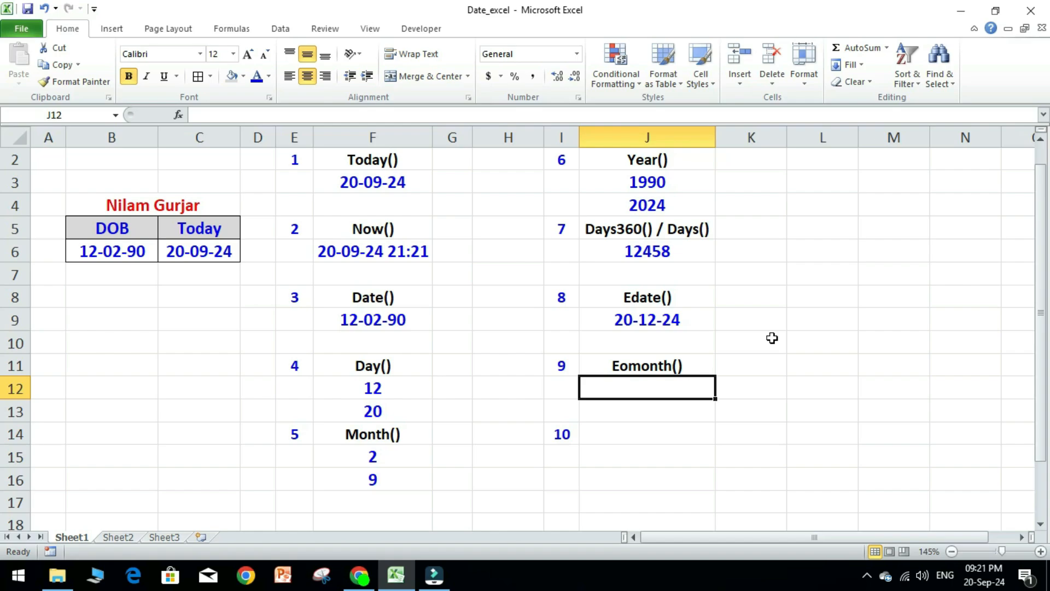
- Enter the formula =eomonth(C6,3) in J12 to get the month-end date three months after today's date
type("=e")
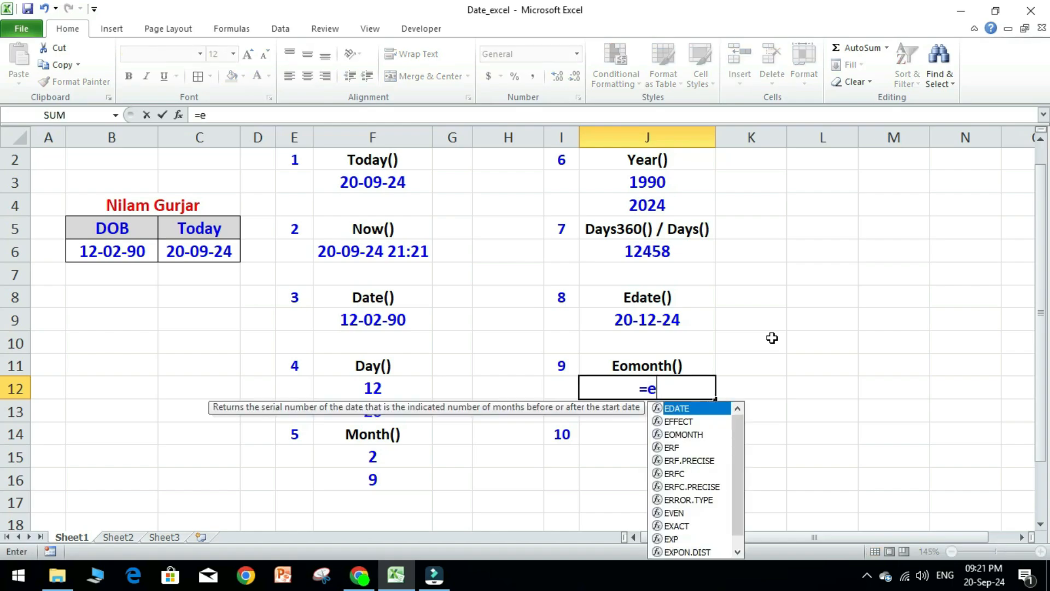
type("omonth(")
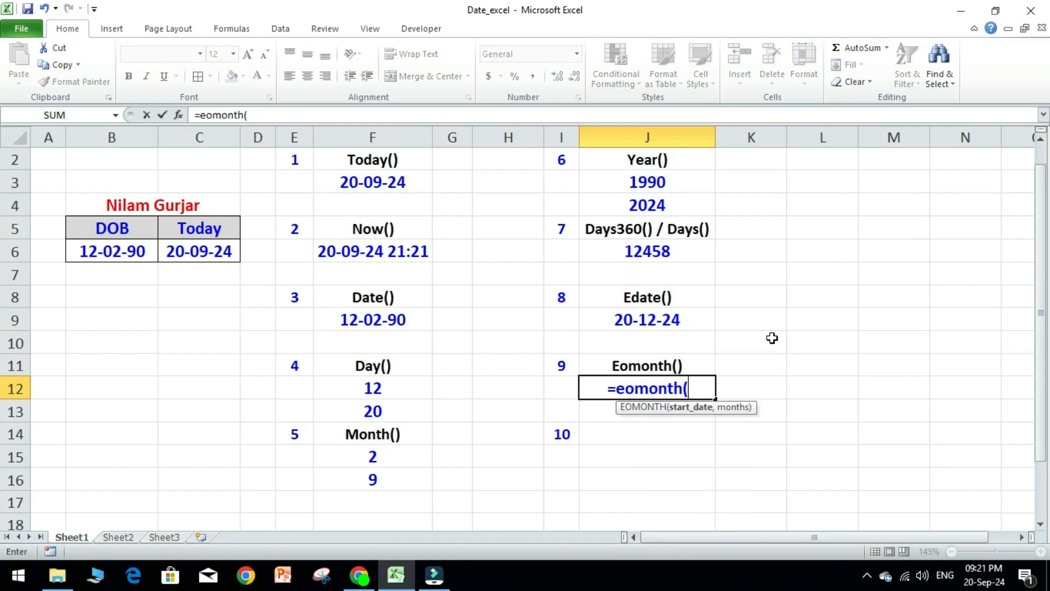
left_click(219, 252)
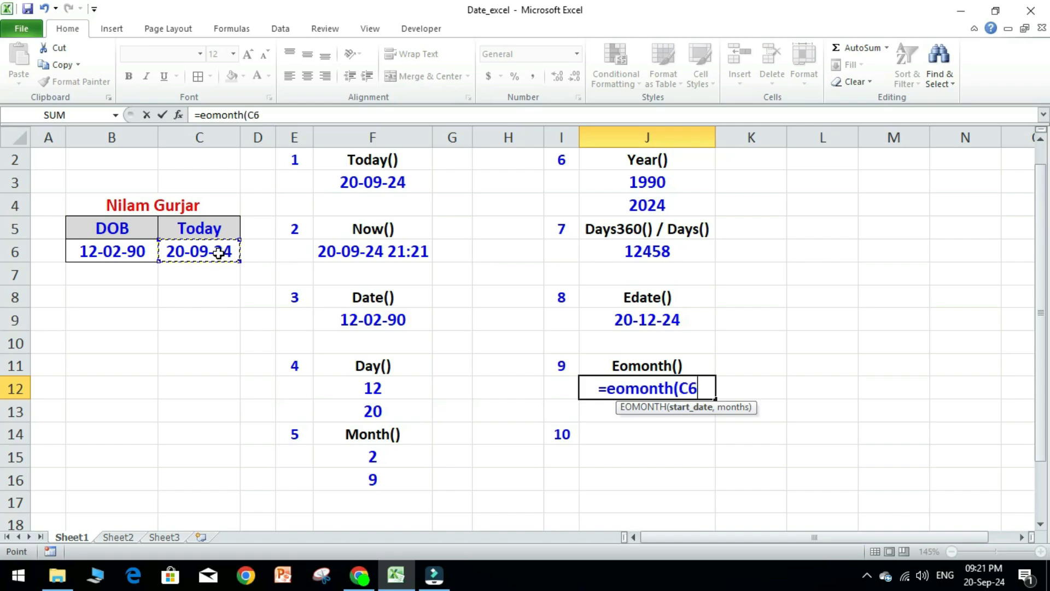
type(",")
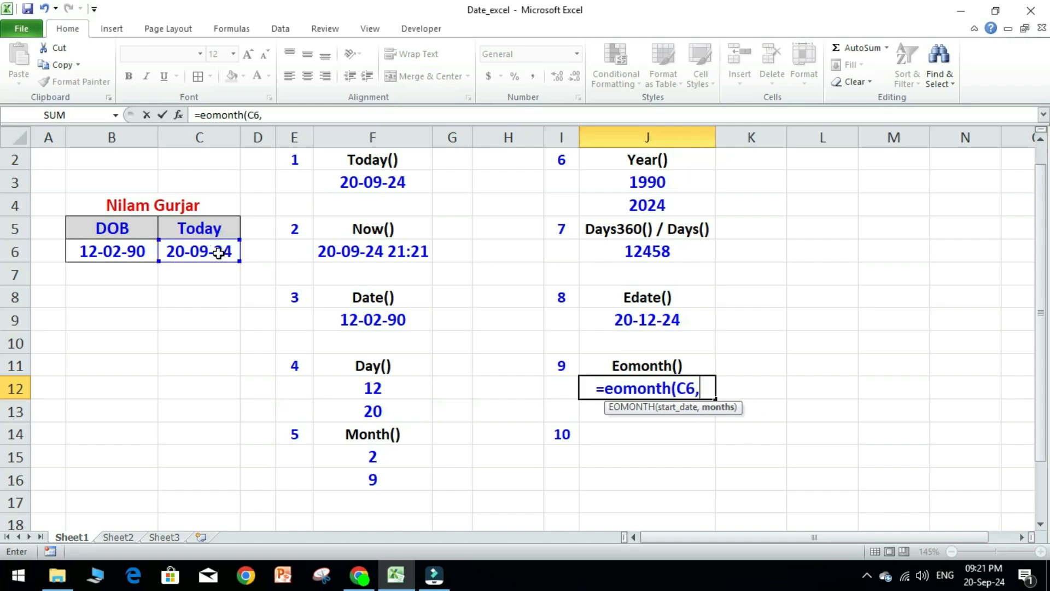
type("3)")
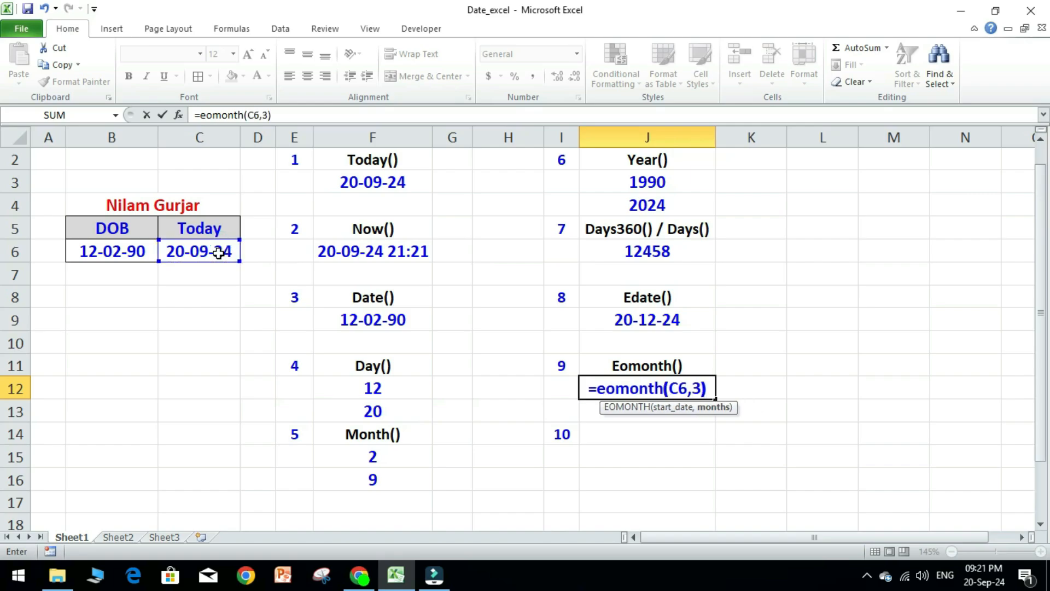
key("Return")
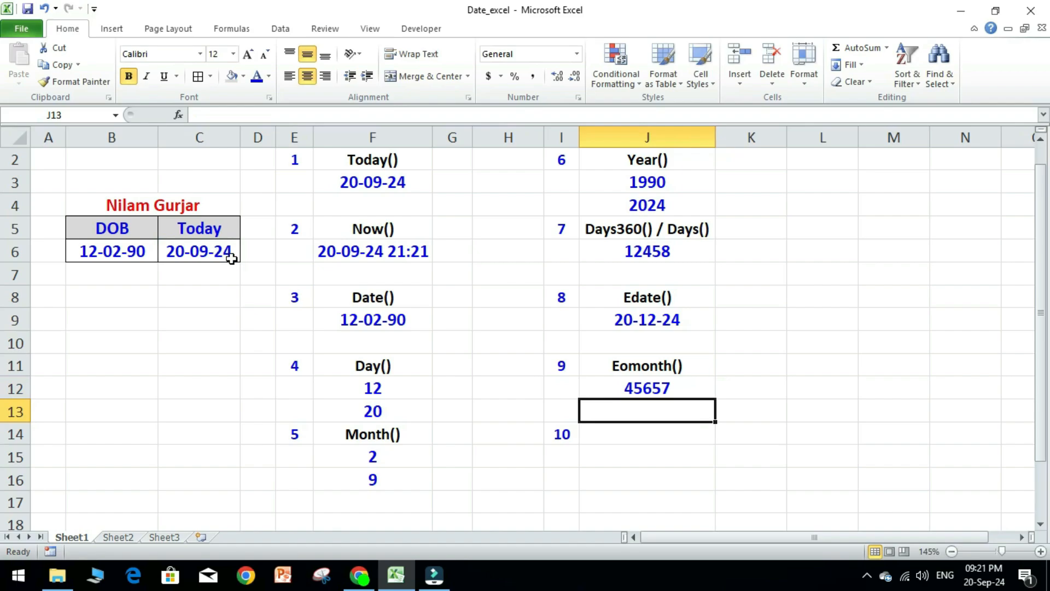
- Format the Eomonth result in J12 with the Date number category
left_click(651, 388)
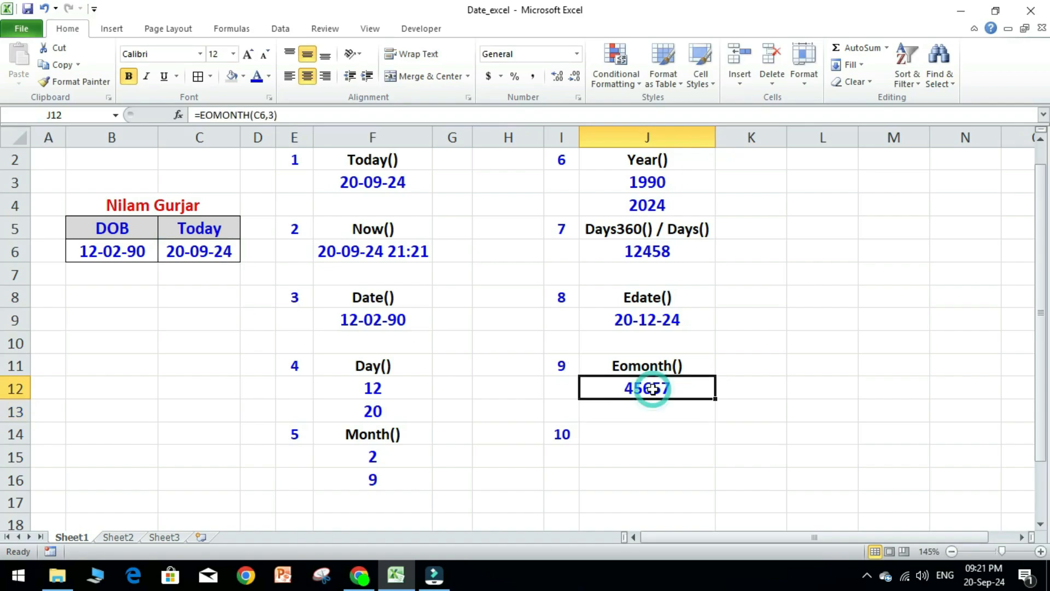
right_click(691, 391)
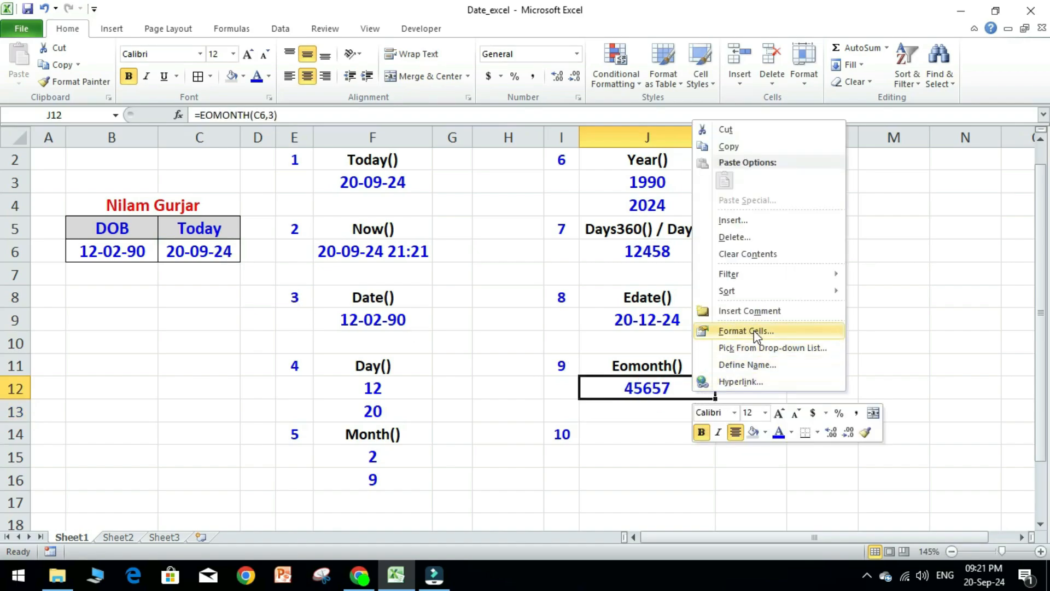
left_click(782, 330)
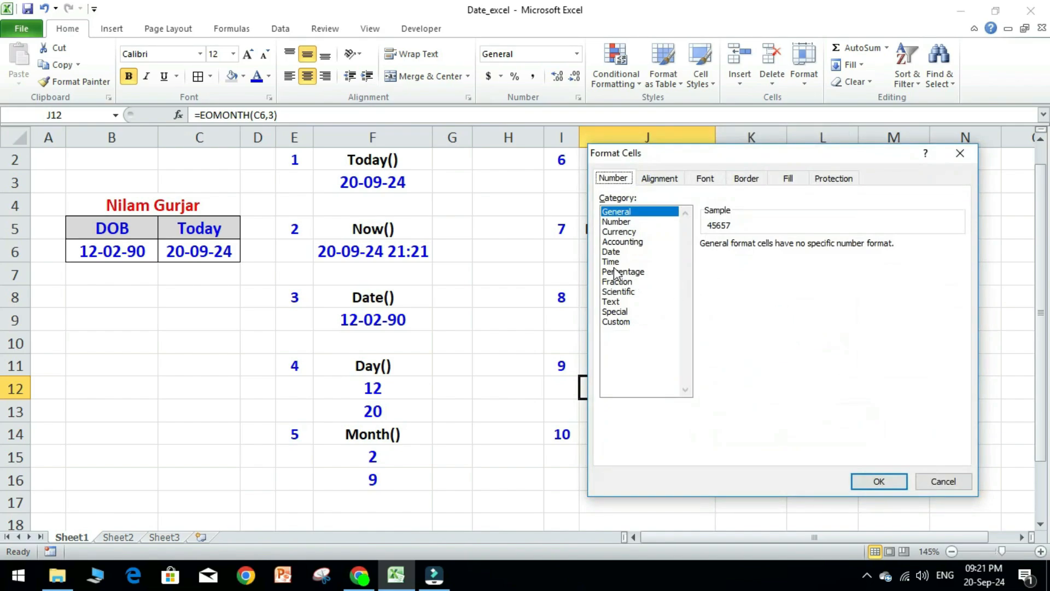
left_click(613, 252)
left_click(877, 480)
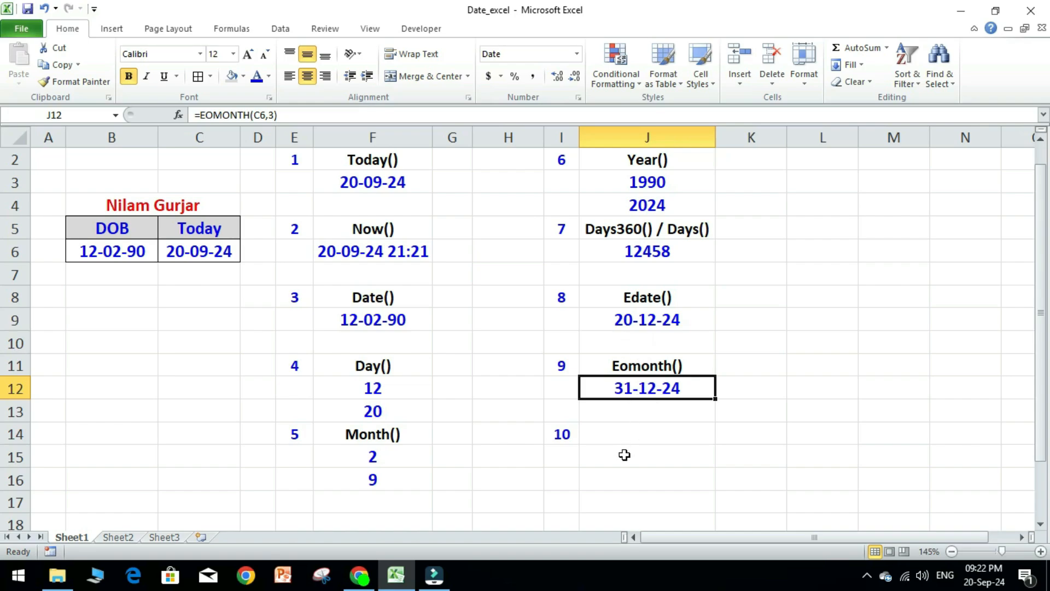
- Highlight the number 10 in I14 with a red fill and a white font
left_click(623, 435)
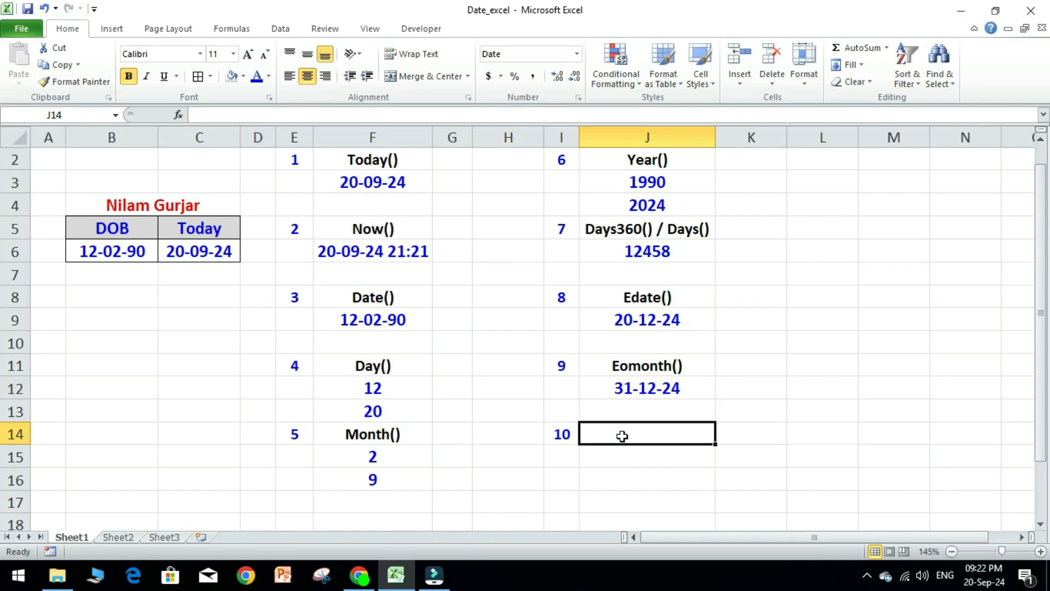
left_click(568, 437)
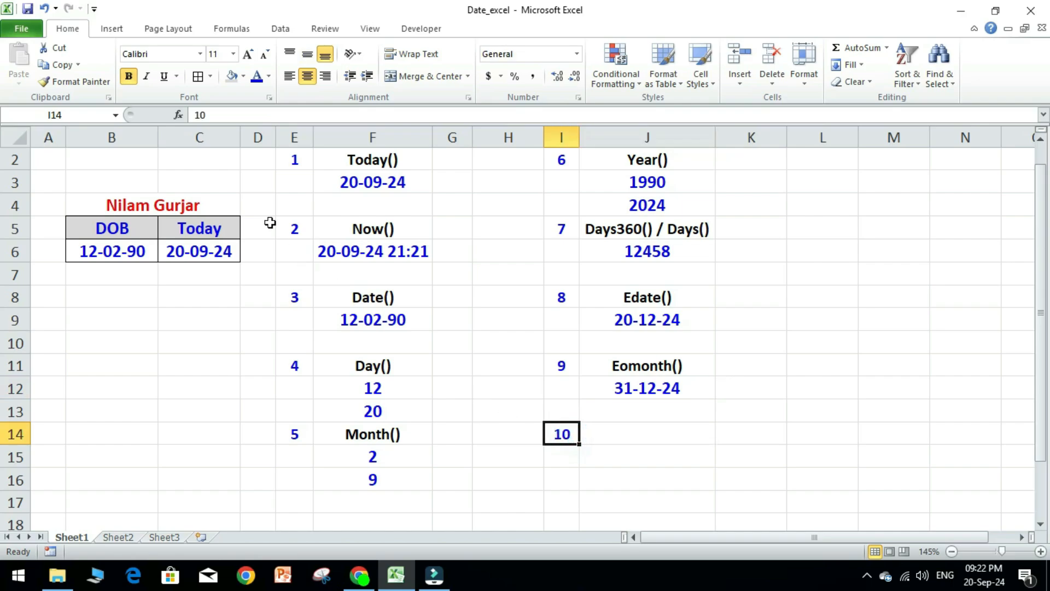
left_click(244, 76)
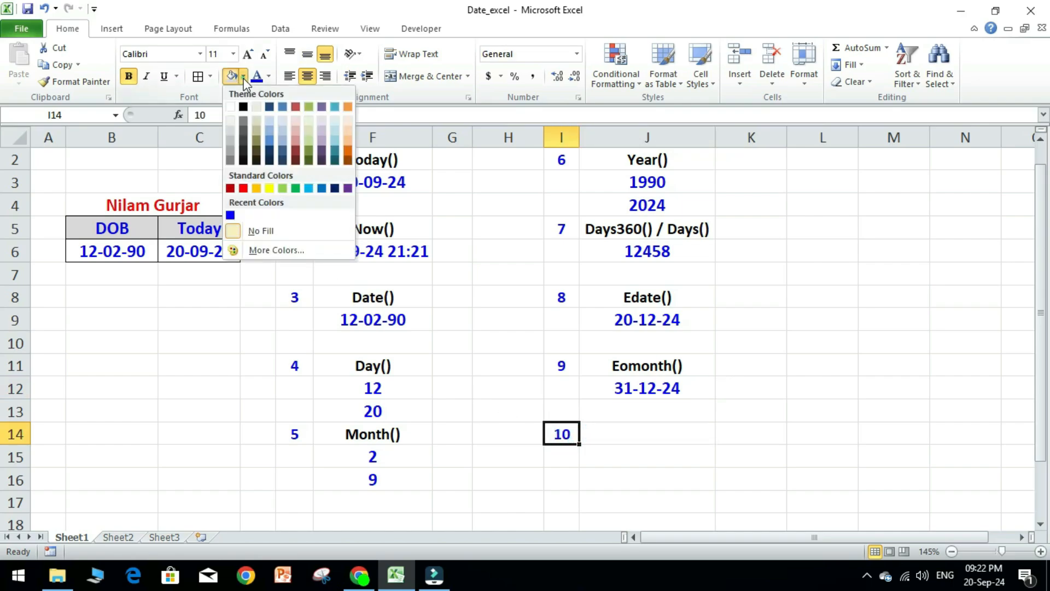
left_click(244, 189)
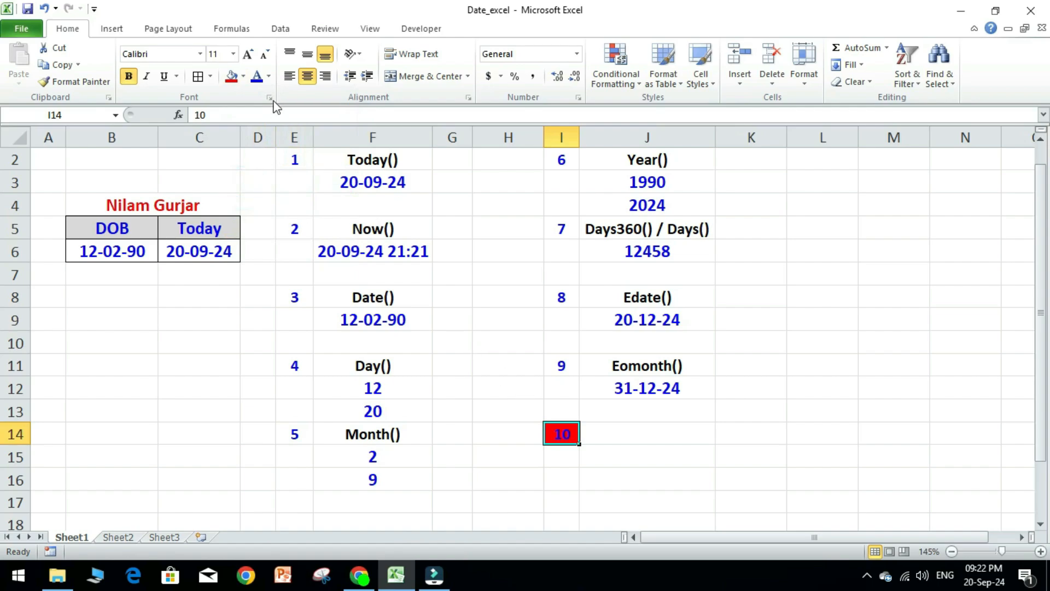
left_click(268, 76)
left_click(254, 125)
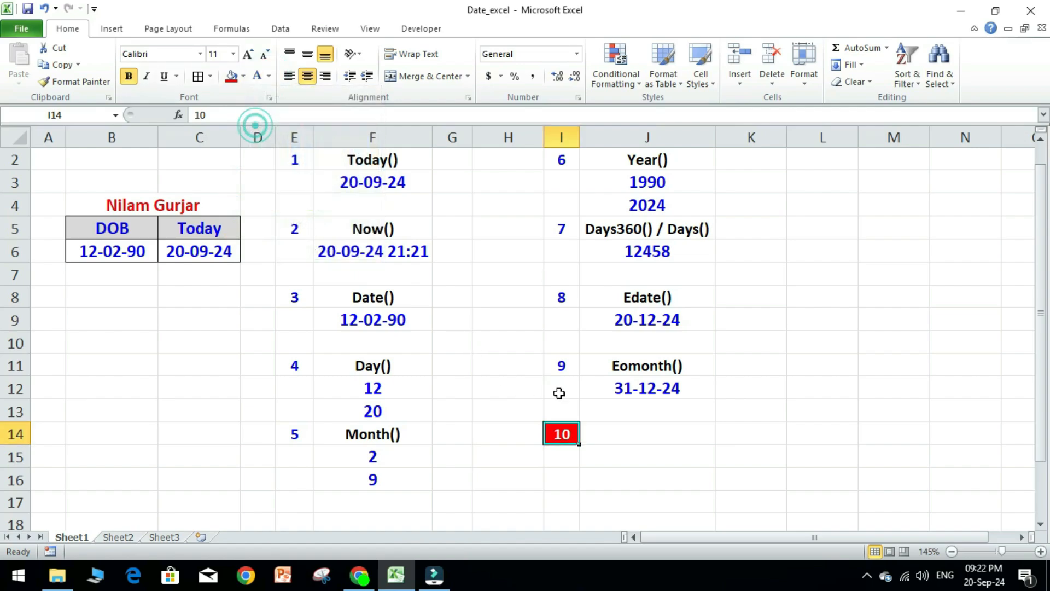
- Label cell J14 "Datedif()"
left_click(633, 431)
type("Date")
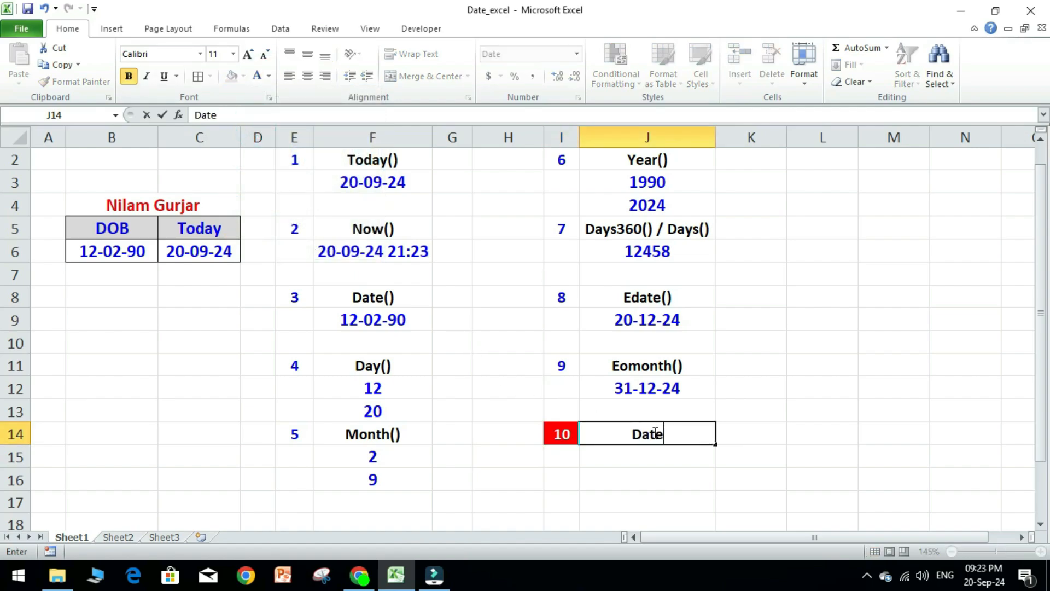
type("dif()")
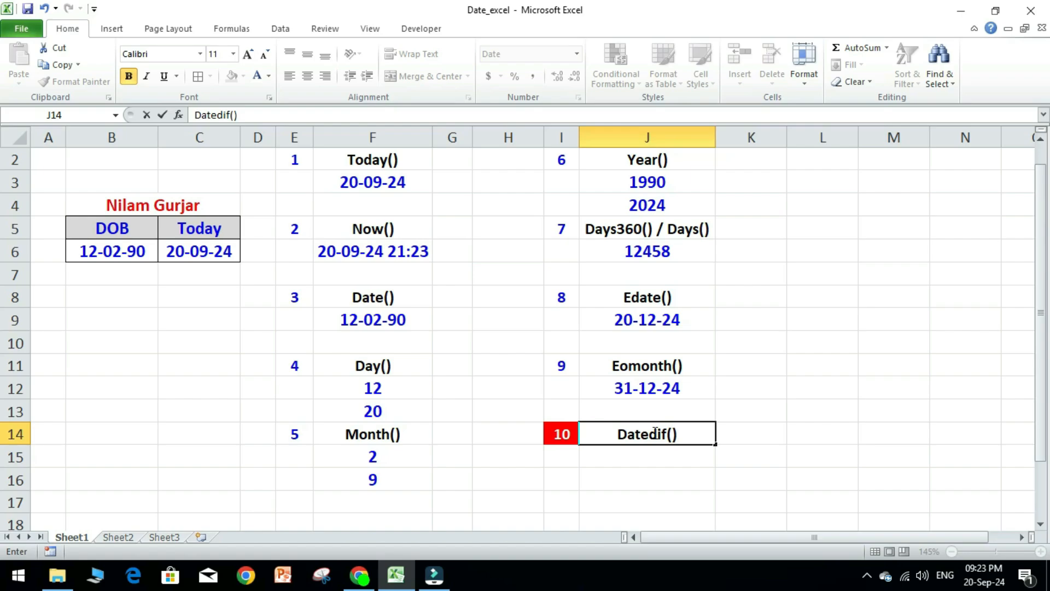
key("Return")
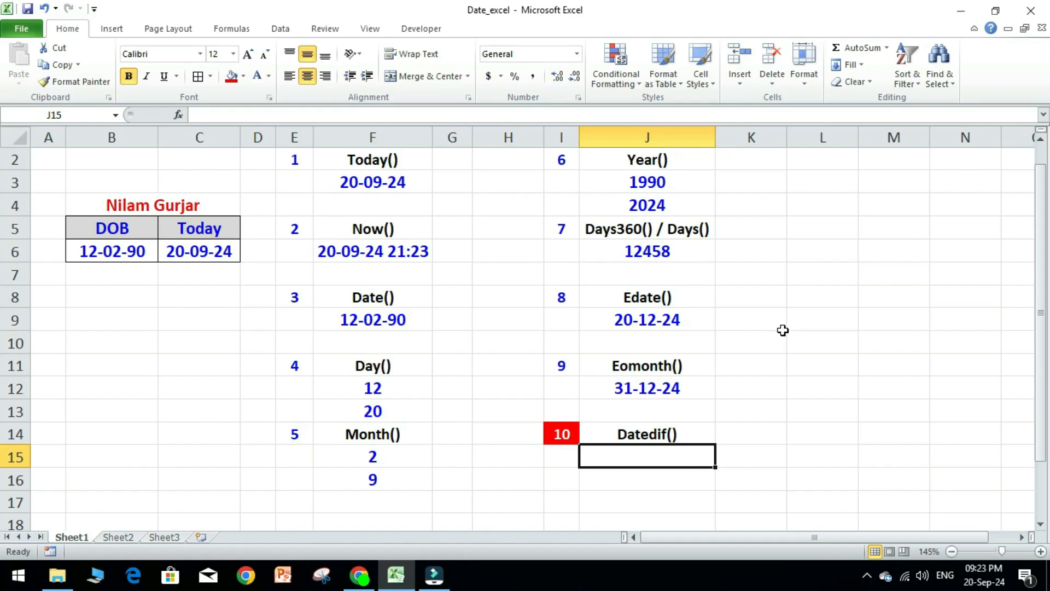
- Enter the formula =datedif(B6,C6,"Y") & " Year " in J15 to get the age in years with a text suffix
type("=date")
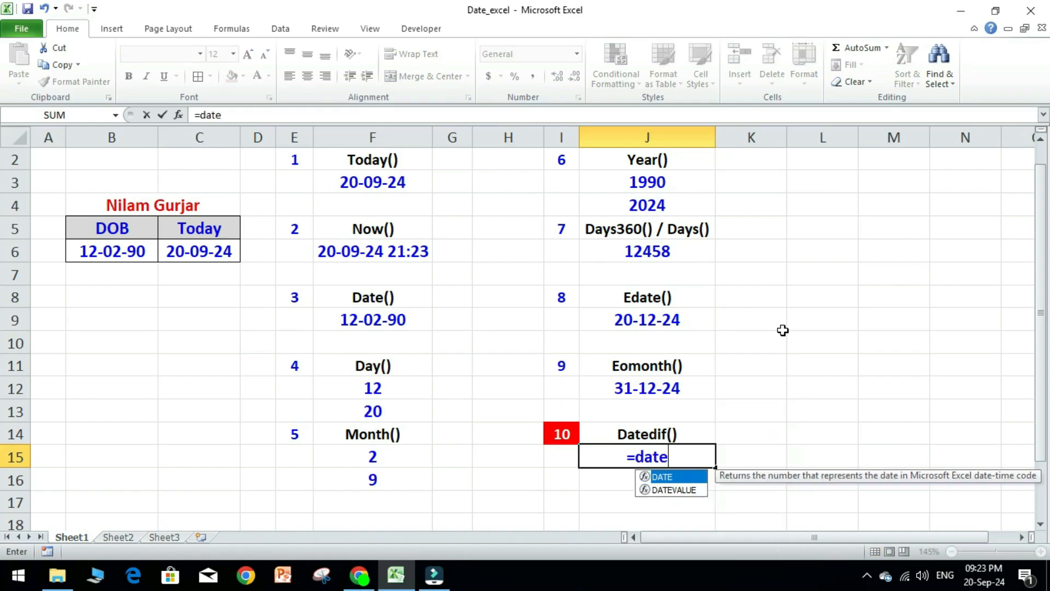
type("dif(")
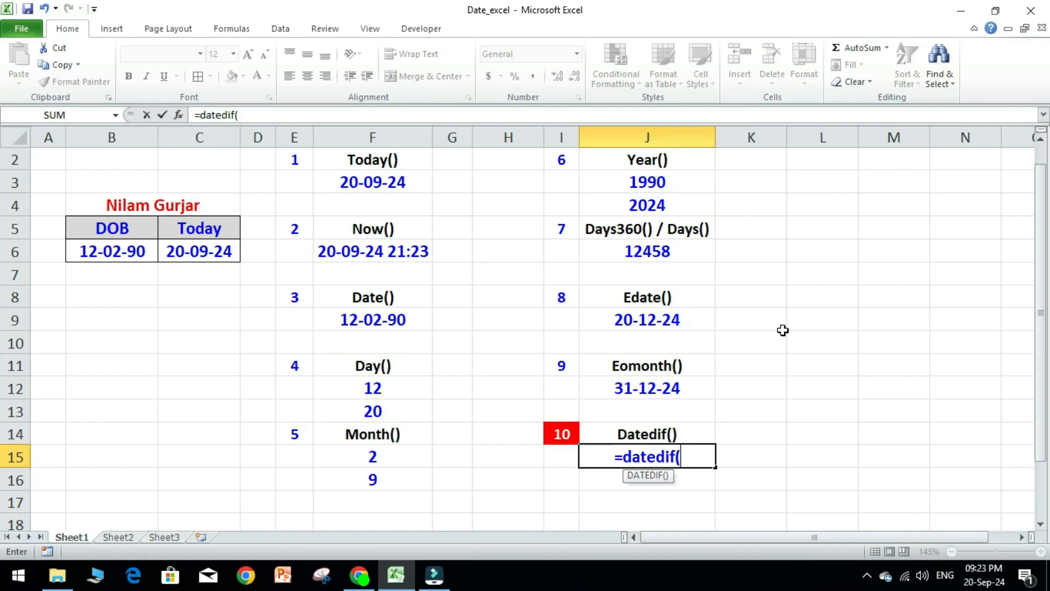
left_click(118, 252)
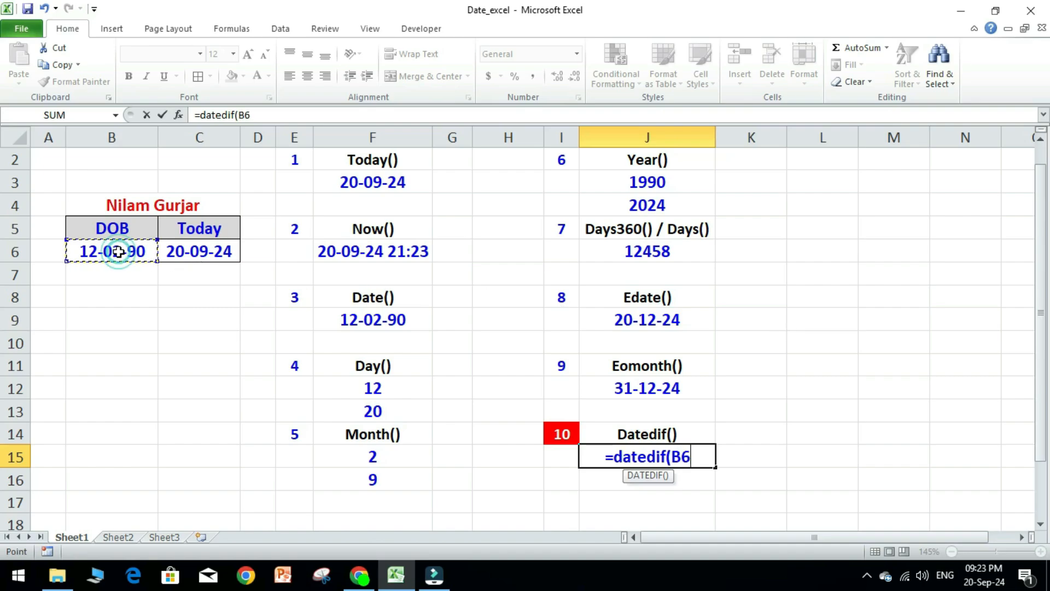
type(",")
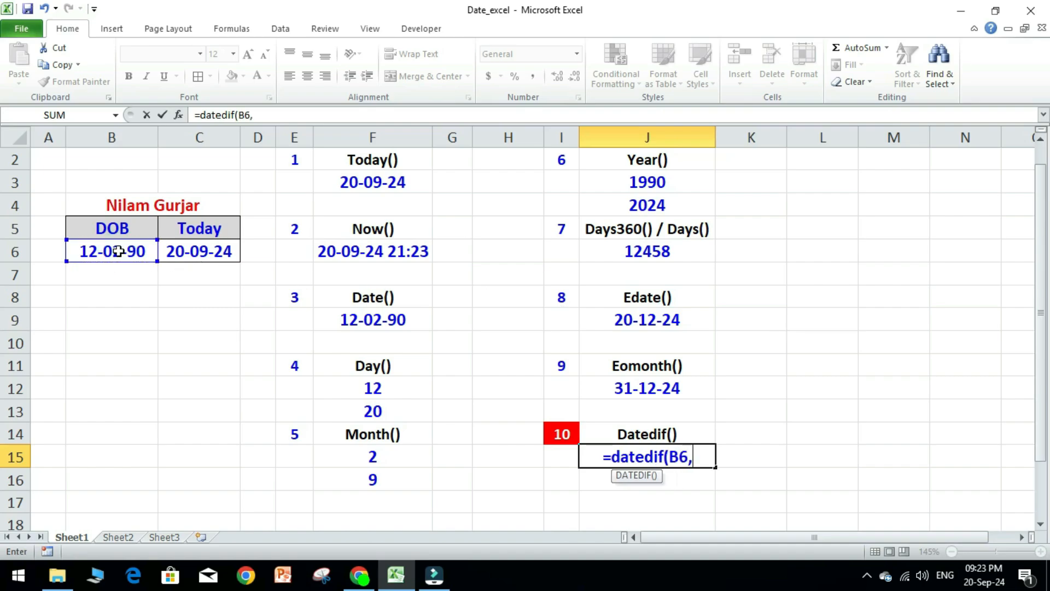
left_click(201, 253)
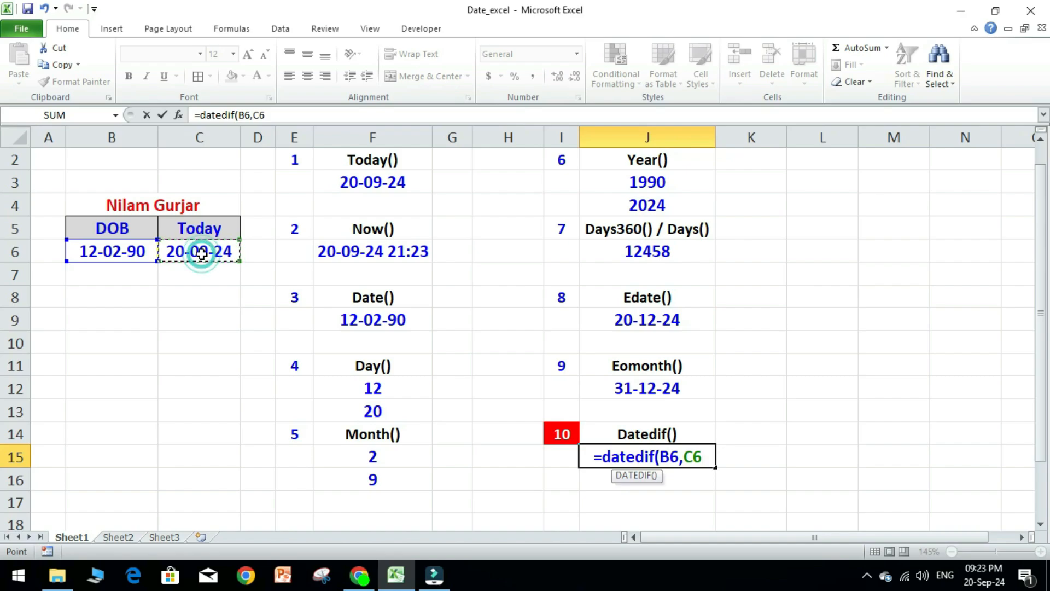
type(",")
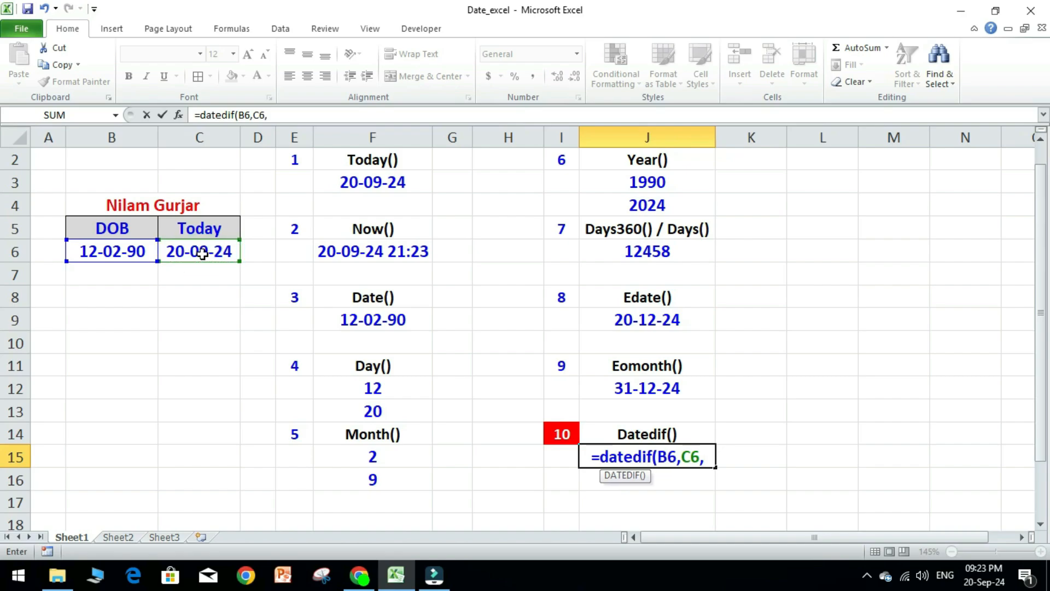
type("\"")
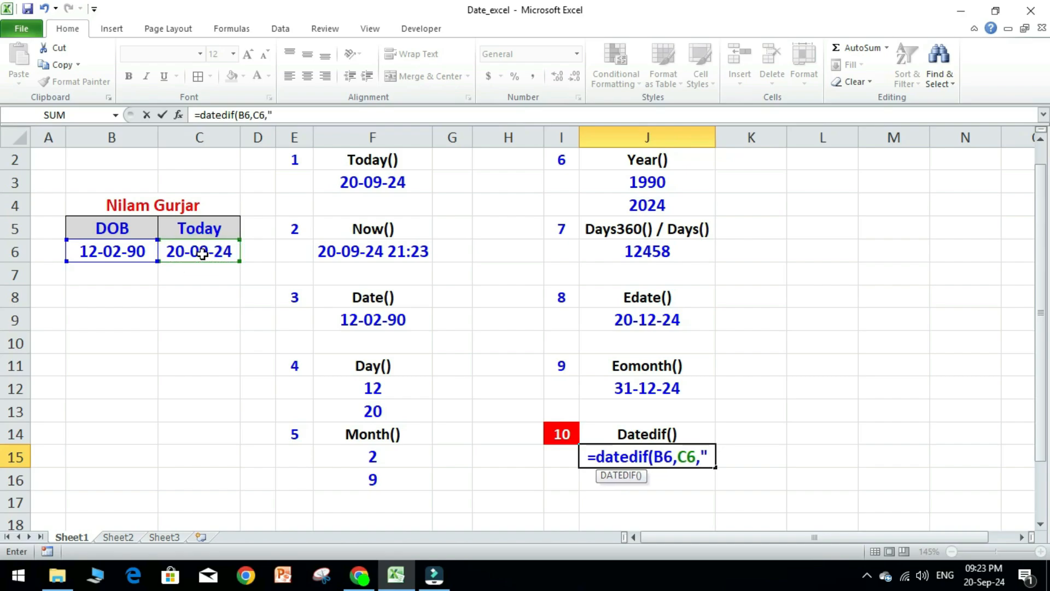
type("Y\"")
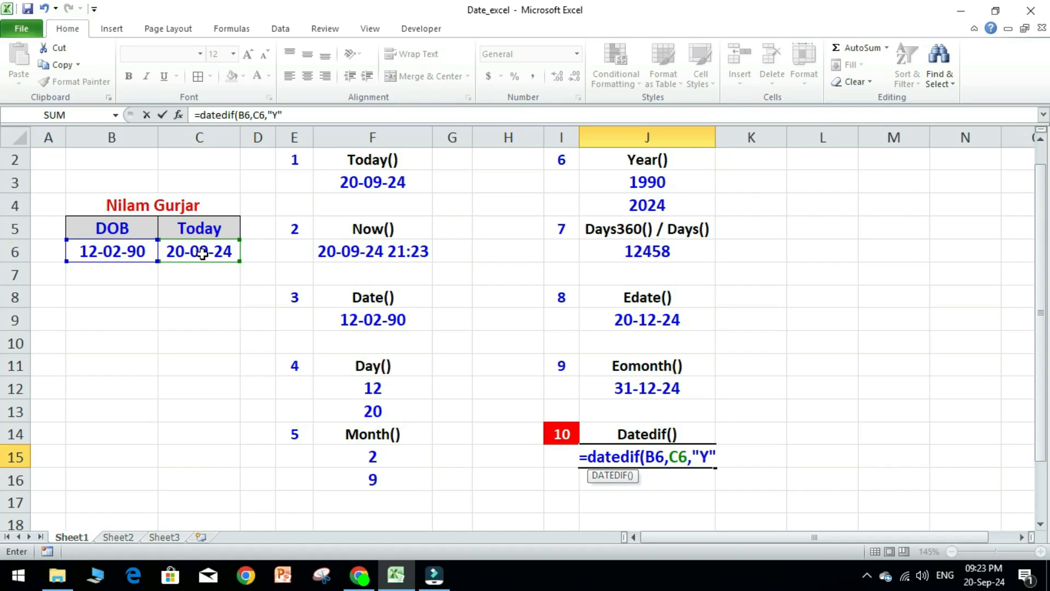
type(")")
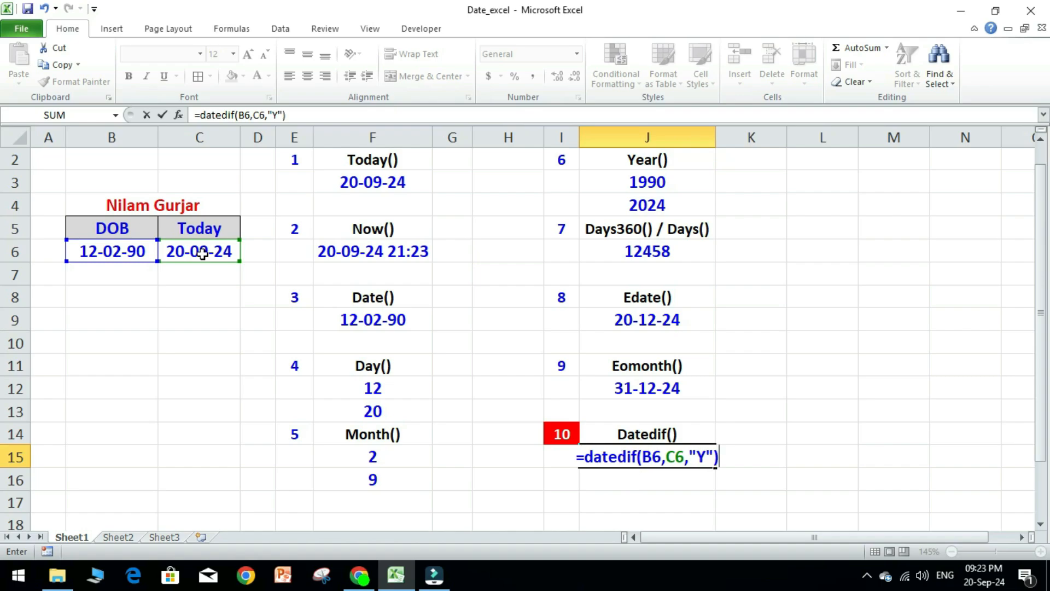
type(" &")
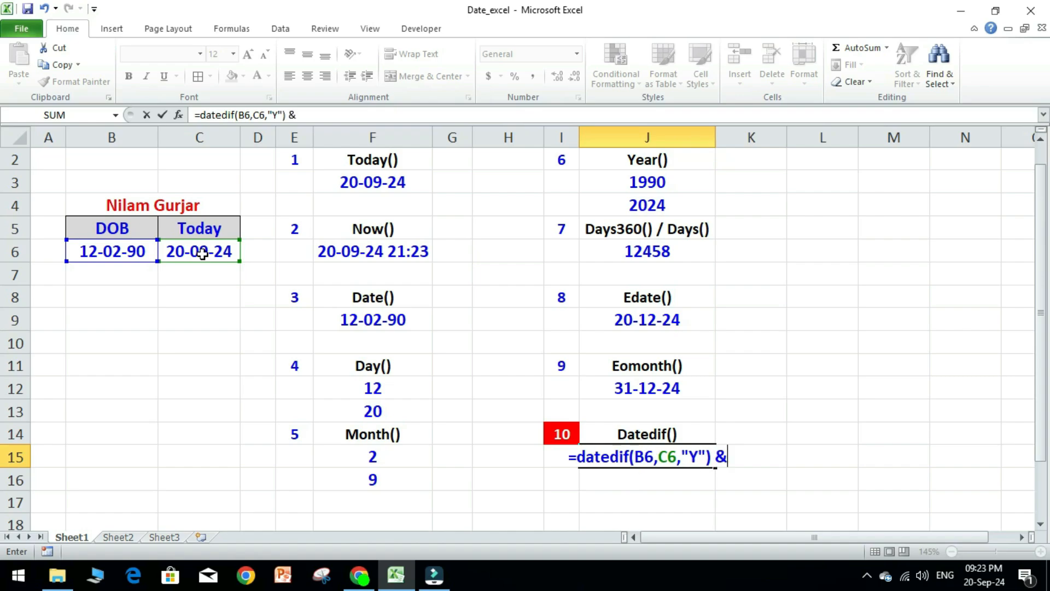
type(" \"")
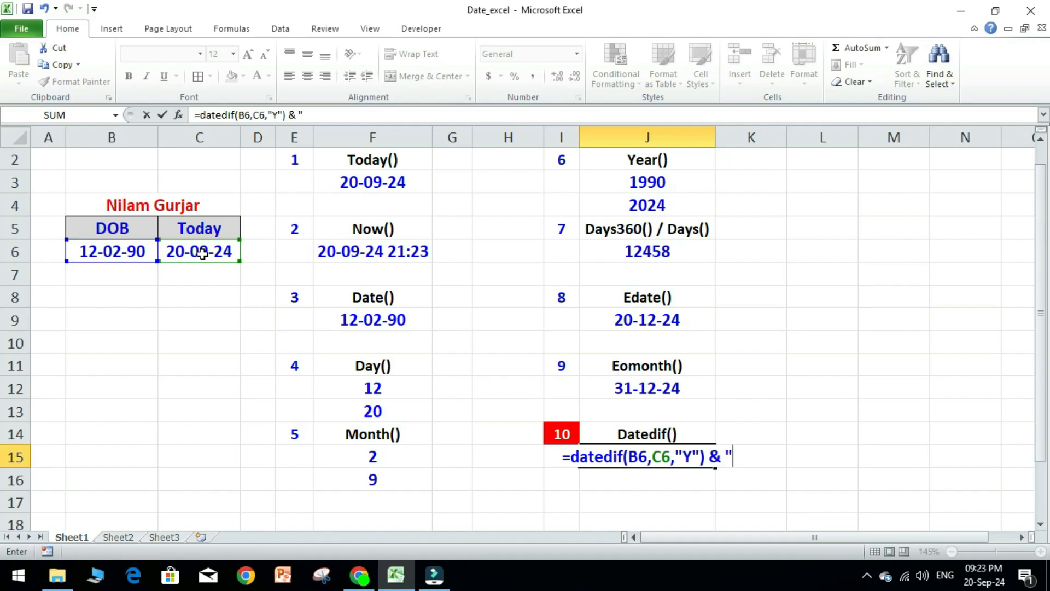
type(" Year \"")
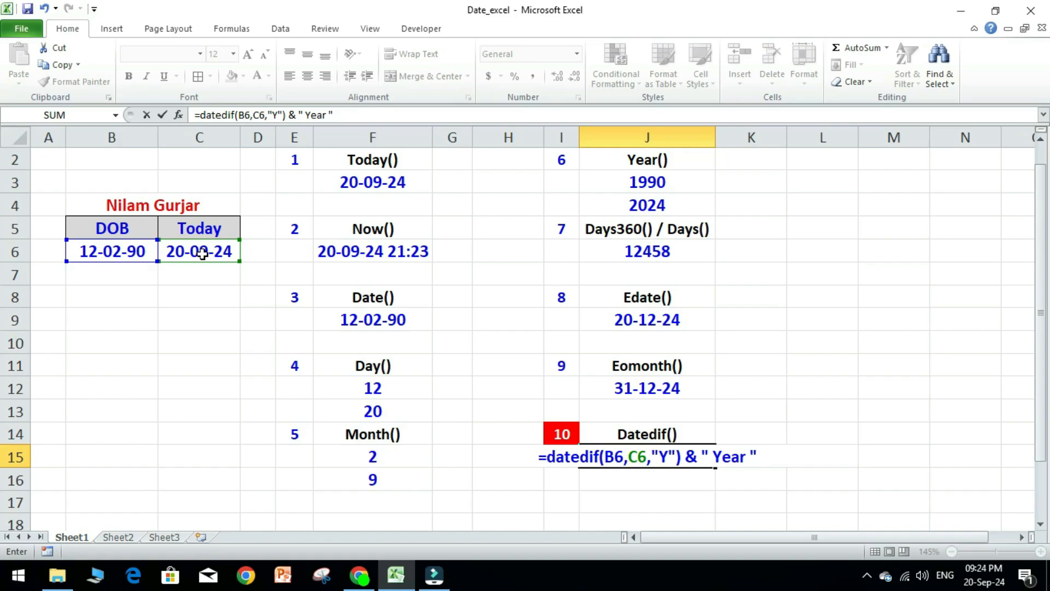
key("Return")
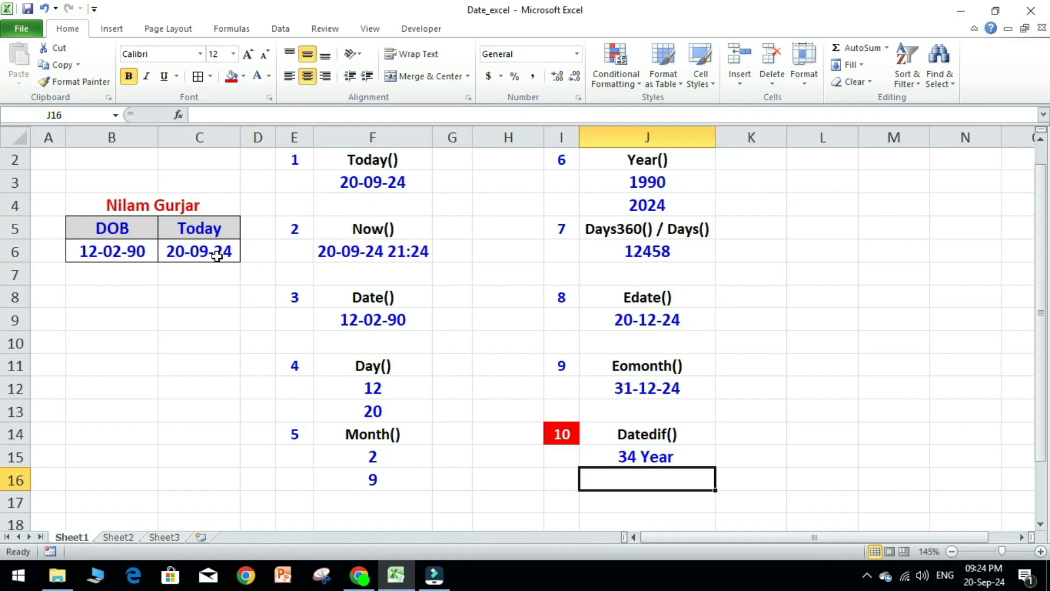
- Append two more copies of the DATEDIF(B6,C6,"Y") & " Year " expression to the formula in J15, joined with &
left_click(689, 460)
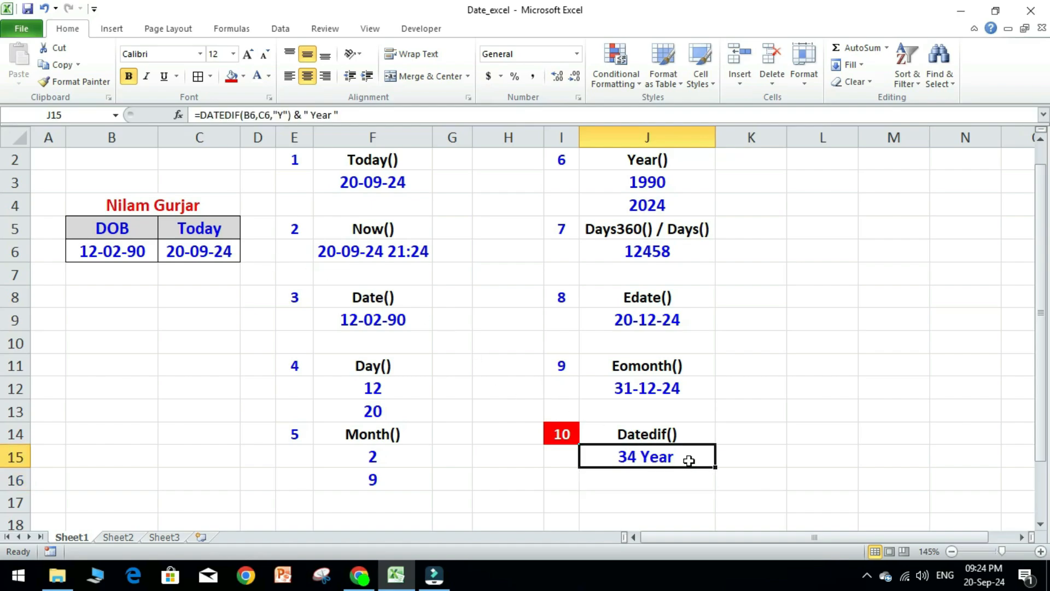
double_click(688, 461)
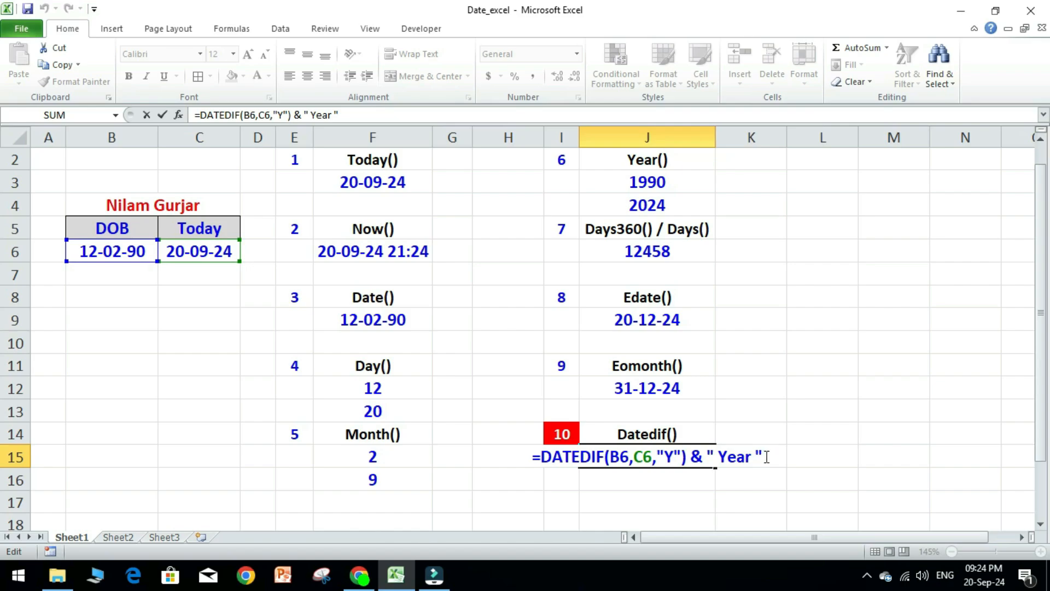
left_click_drag(767, 457, 541, 457)
key("ctrl+c")
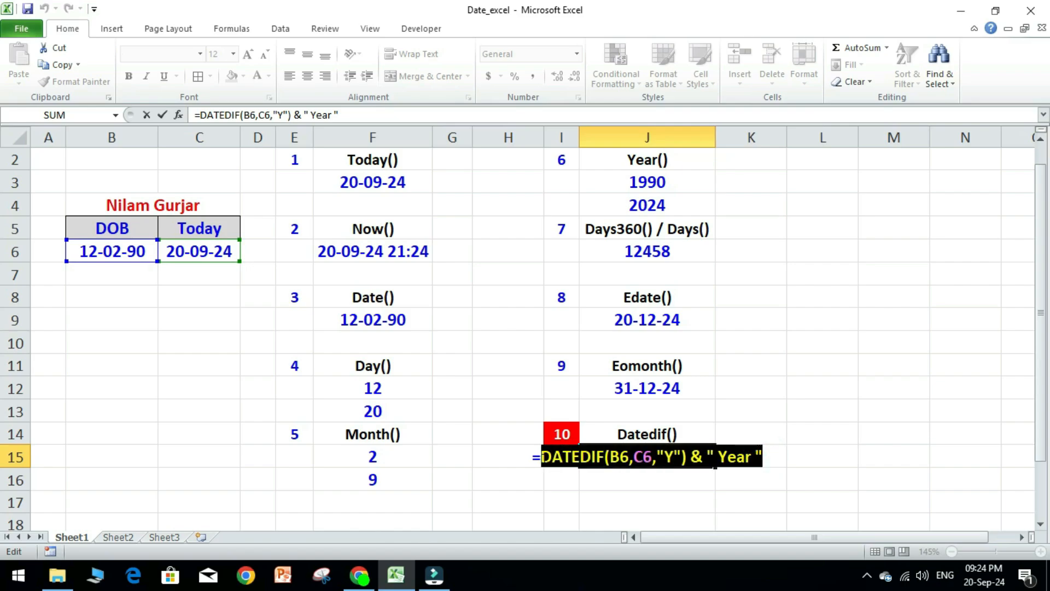
left_click(765, 460)
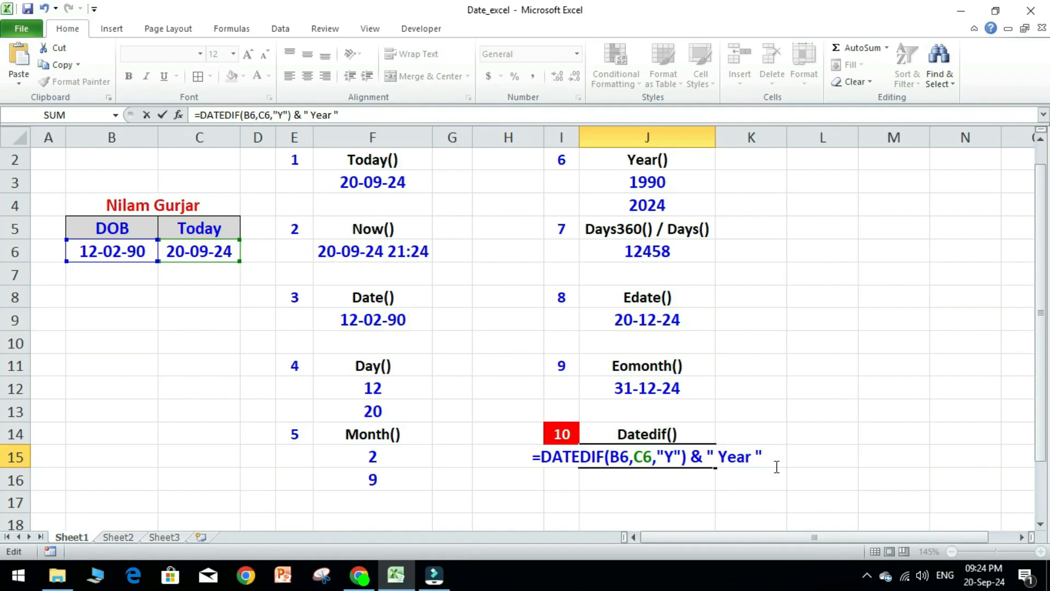
type("&")
key("ctrl+v")
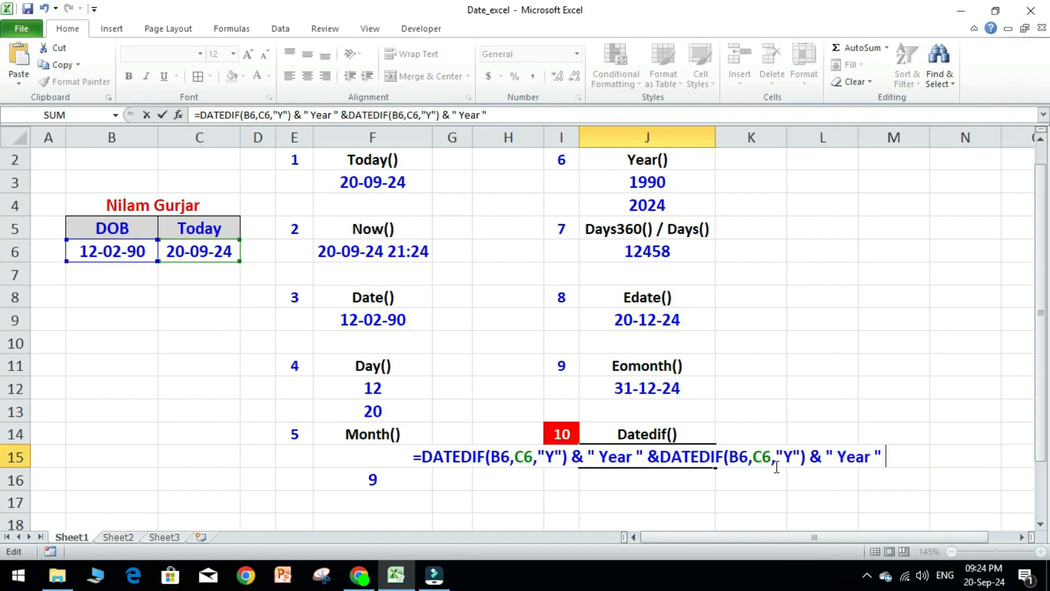
type("&")
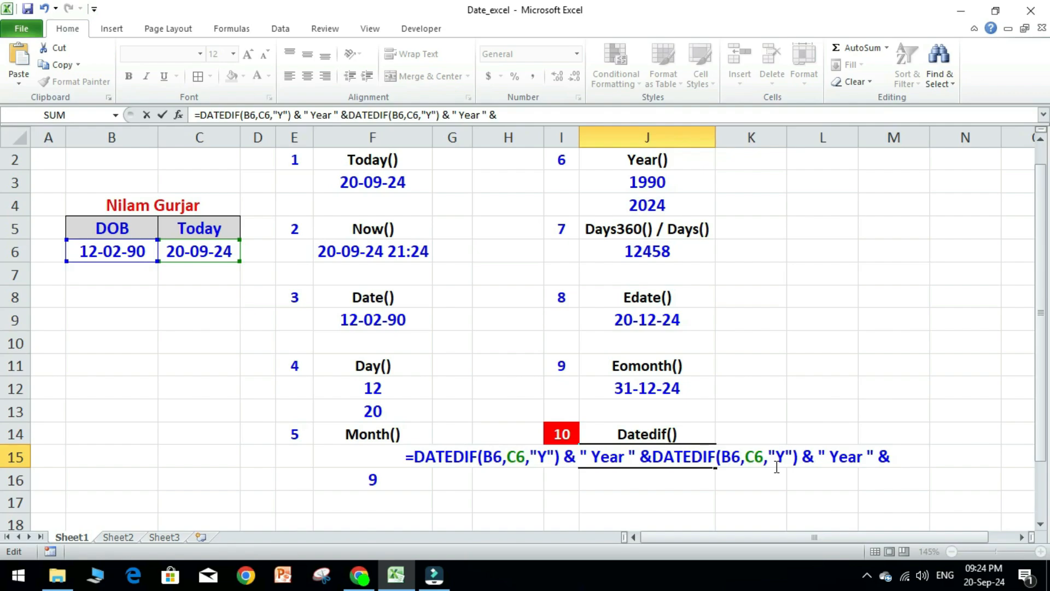
key("ctrl+v")
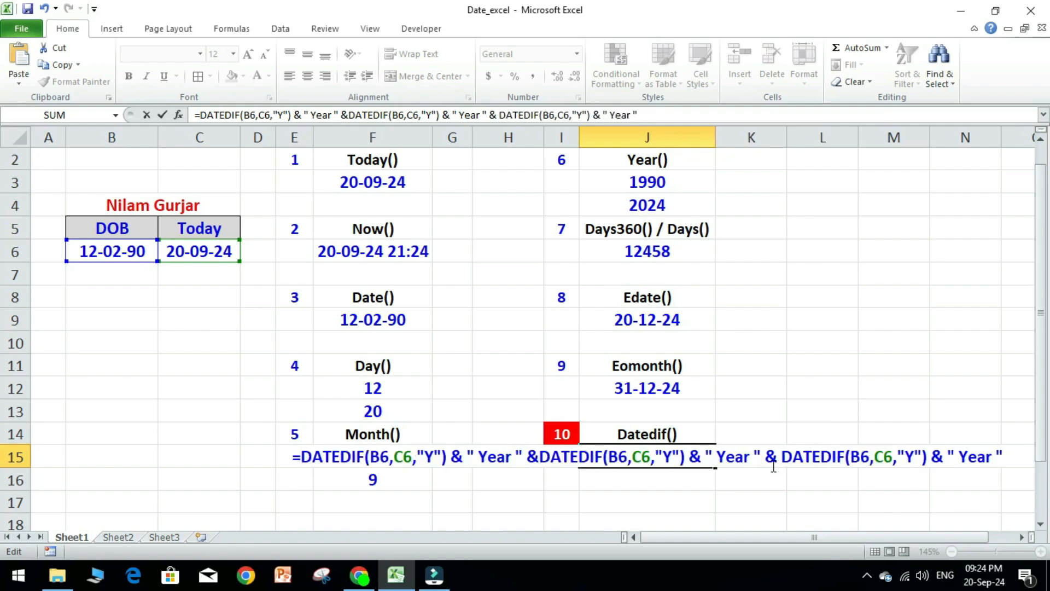
- Change the second DATEDIF part of the J15 formula to unit "YM" with the suffix " Months "
left_click(673, 458)
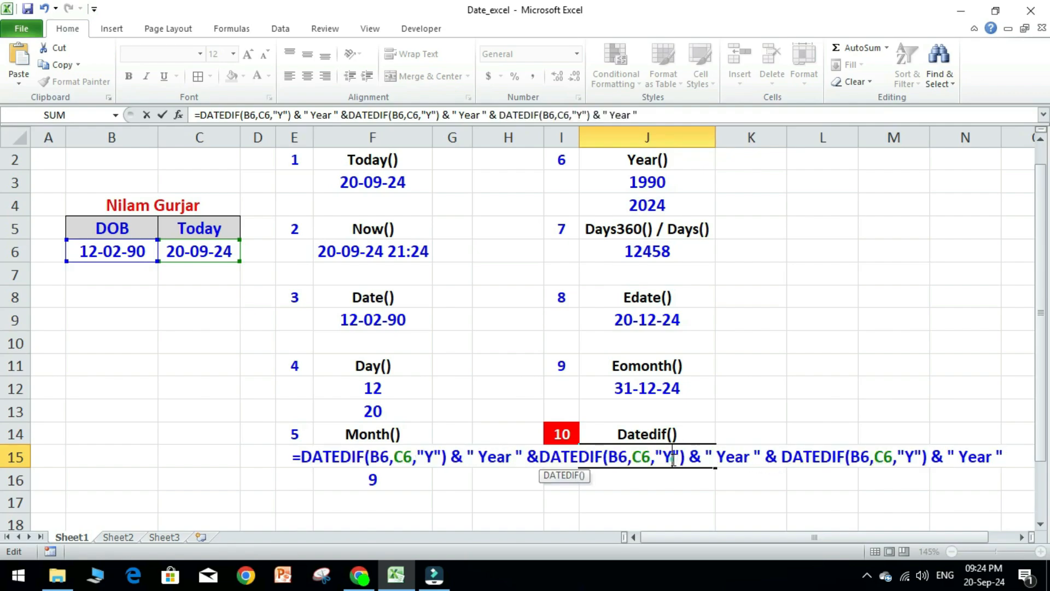
type("M")
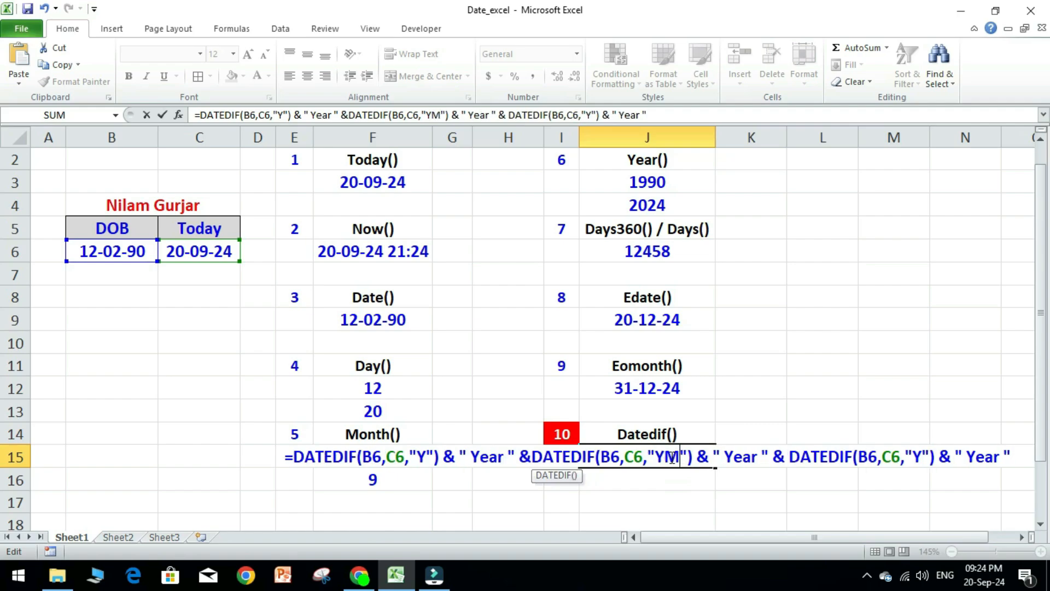
key("Right")
key("Right")
key("Right")
key("Right")
key("Right")
key("Right")
key("Right")
key("shift+Right")
key("shift+Right")
key("shift+Right")
key("shift+Right")
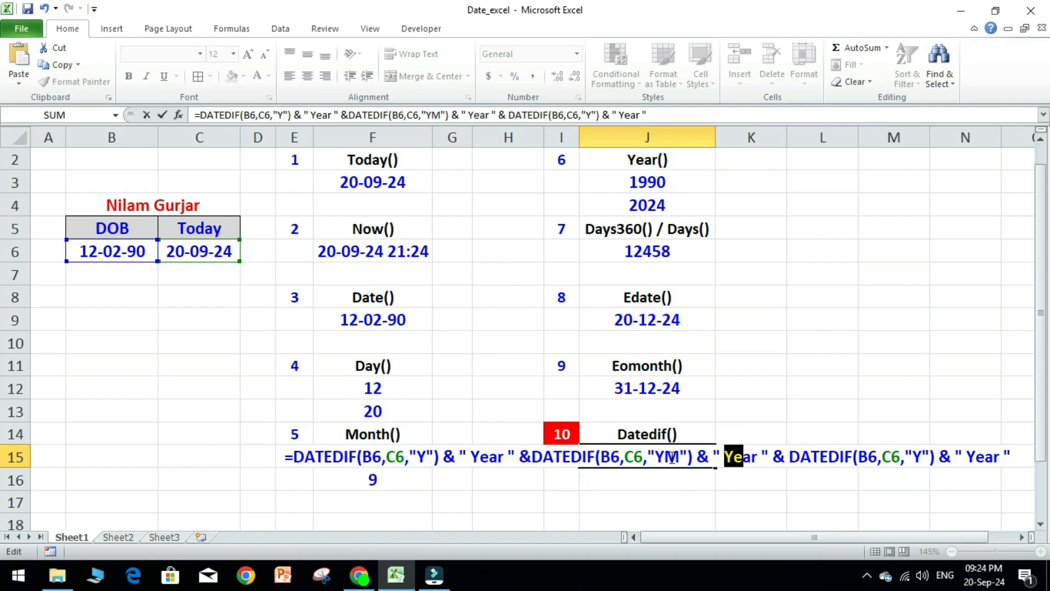
type("Months")
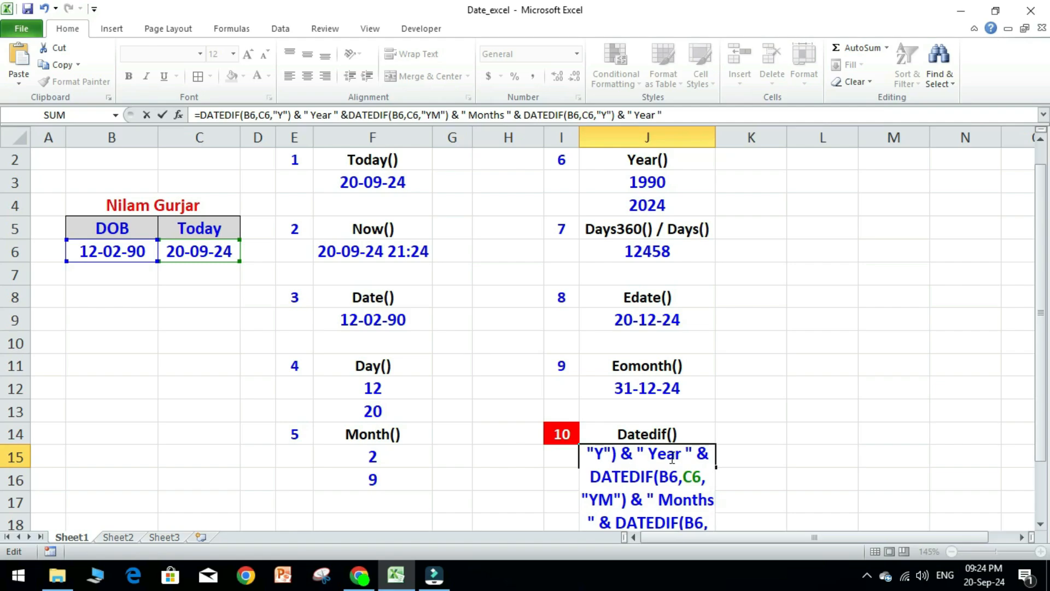
- Change the unit of the third DATEDIF in the J15 formula to "MD"
scroll(684, 453, "down", 1)
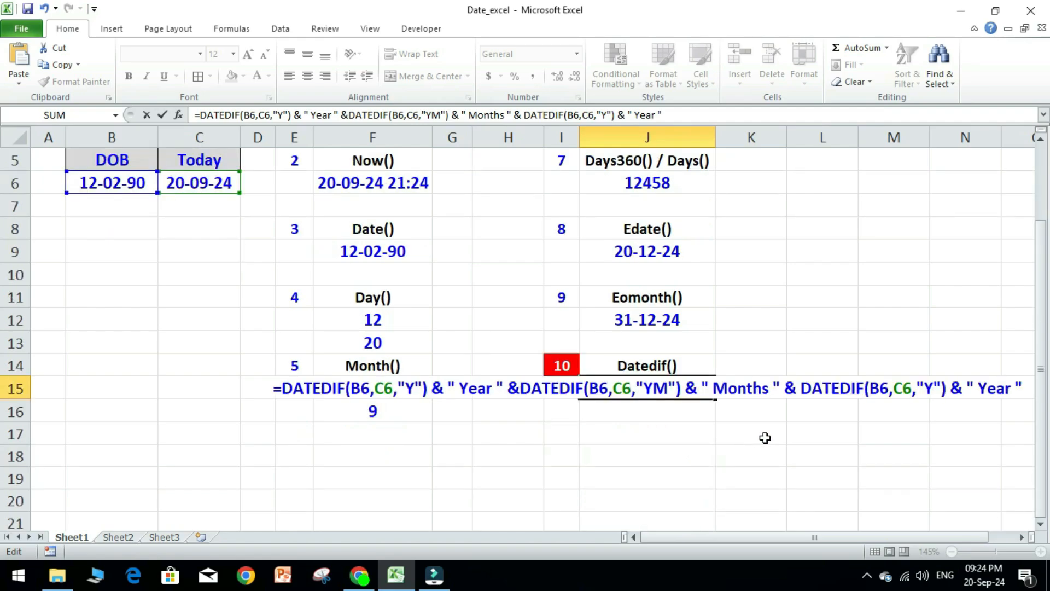
key("Right")
key("Right")
key("Right")
key("Right")
key("Right")
key("Right")
key("Right")
key("Right")
key("Right")
key("Right")
key("Right")
key("Right")
key("Right")
key("Right")
key("Right")
key("Right")
key("Right")
key("Right")
key("Right")
key("Right")
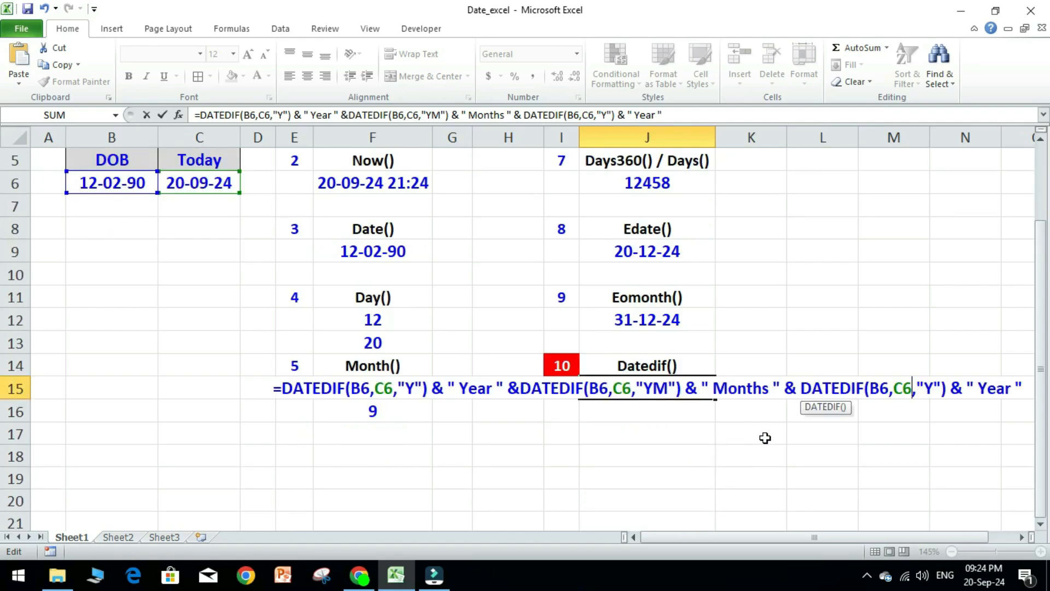
key("Right")
key("BackSpace")
type("MD")
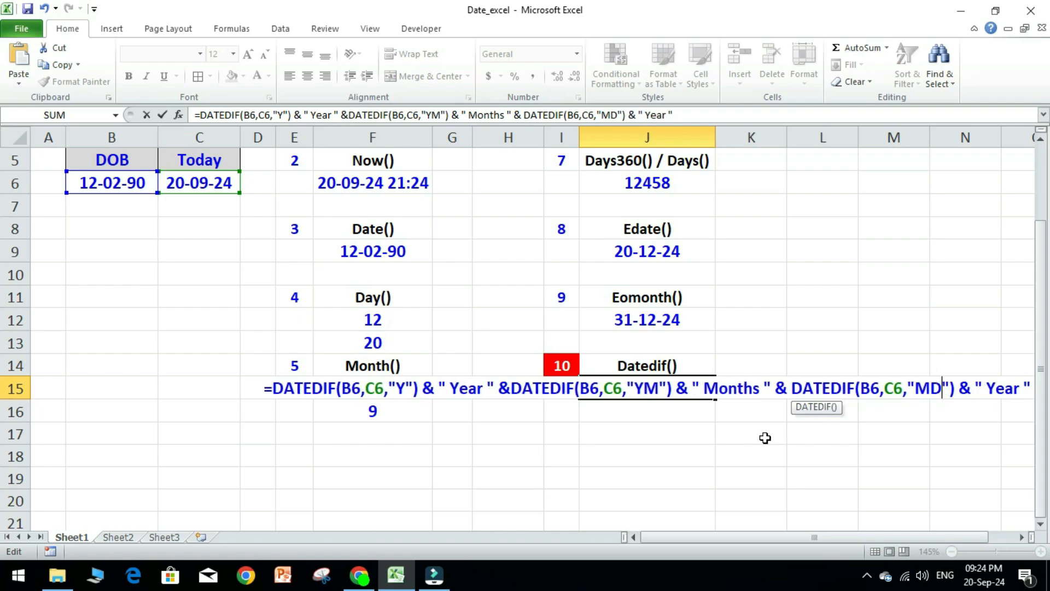
- Replace the last text suffix in the J15 formula with " Days " and commit the formula
key("Right")
key("Right")
key("Right")
key("Right")
key("Right")
key("Right")
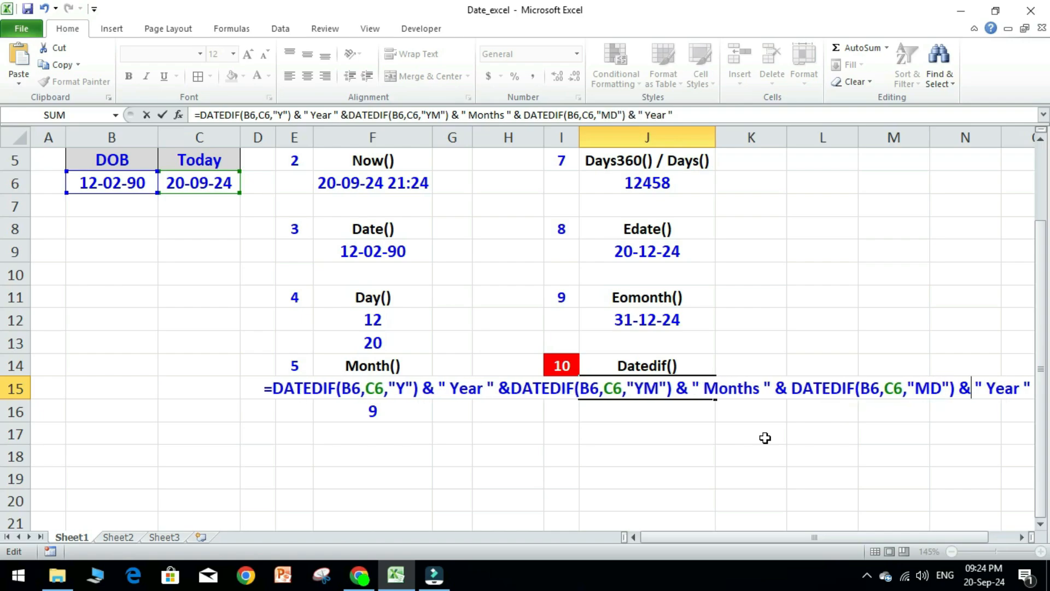
key("shift+Right")
key("shift+Right")
key("shift+Right")
key("shift+Right")
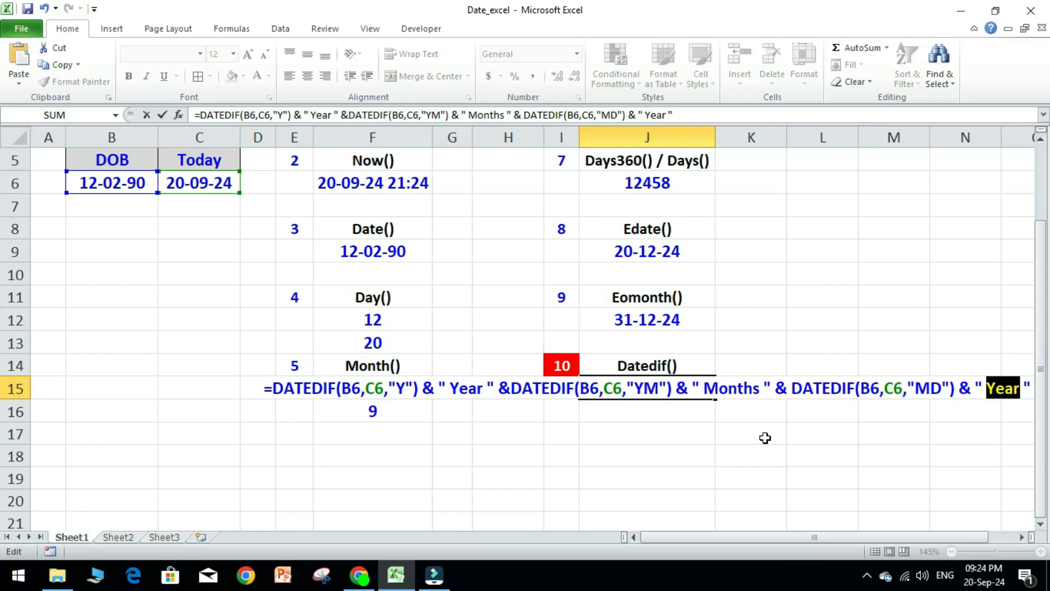
type("Days")
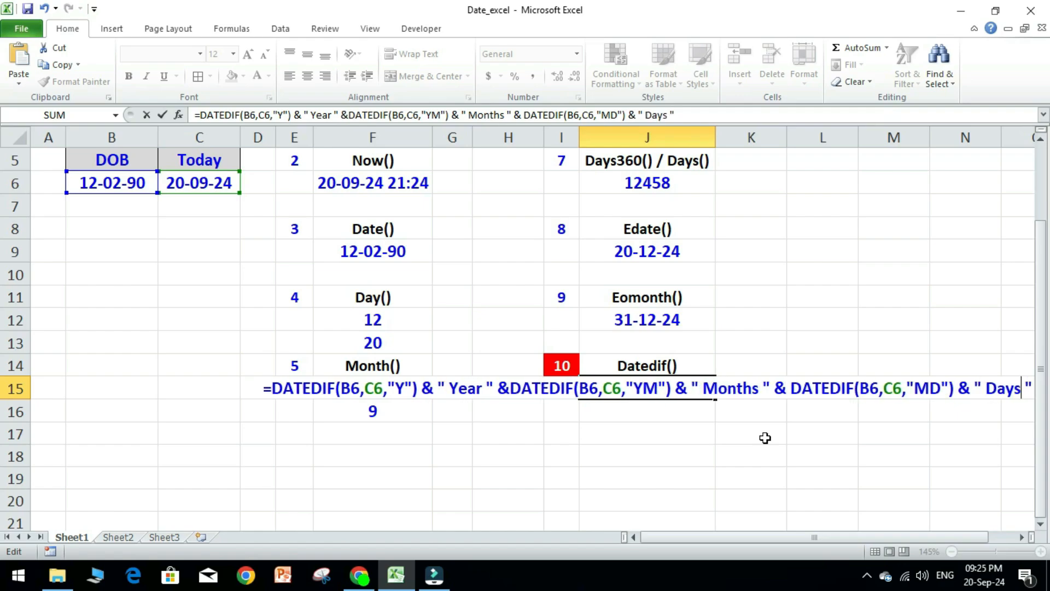
key("Return")
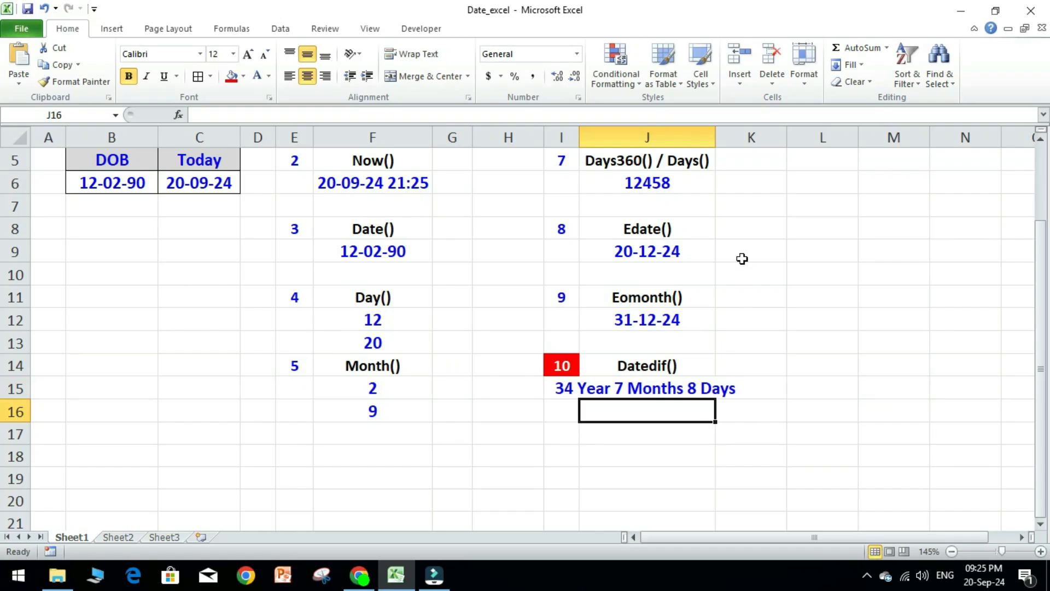
- Merge and center the age result across J15:L15
left_click_drag(659, 387, 792, 386)
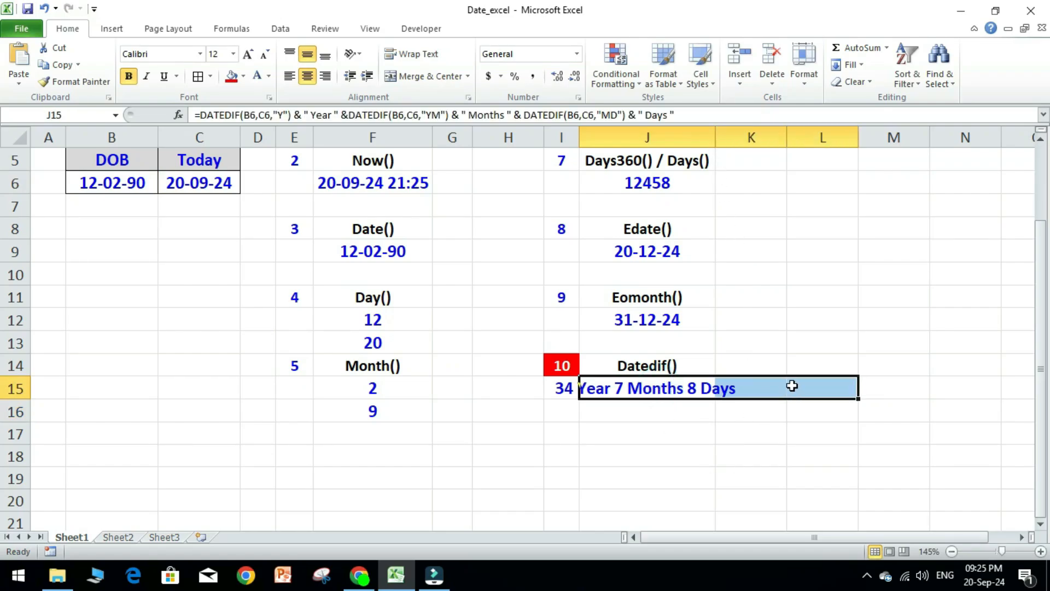
left_click(426, 76)
left_click(677, 435)
left_click(676, 434)
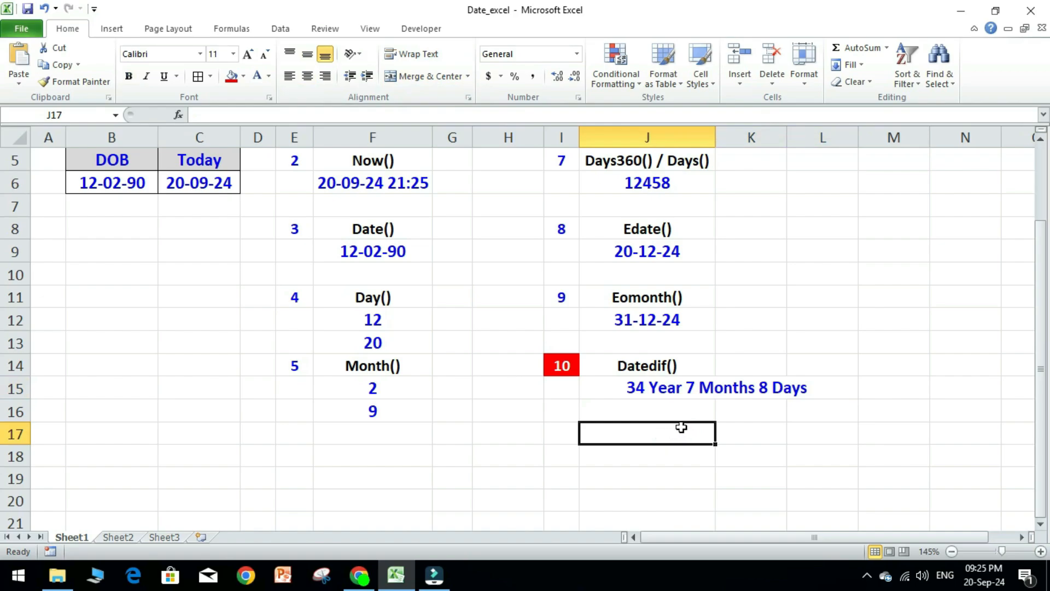
- Add a comma after Year and after Months inside the quoted suffixes of the J15 formula
double_click(687, 389)
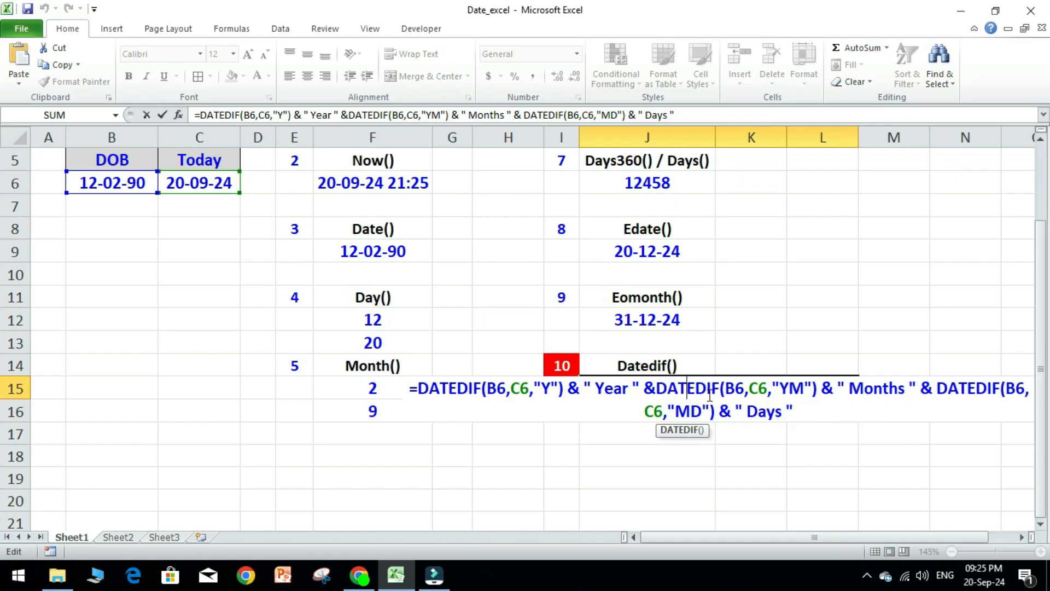
left_click(632, 390)
type(",")
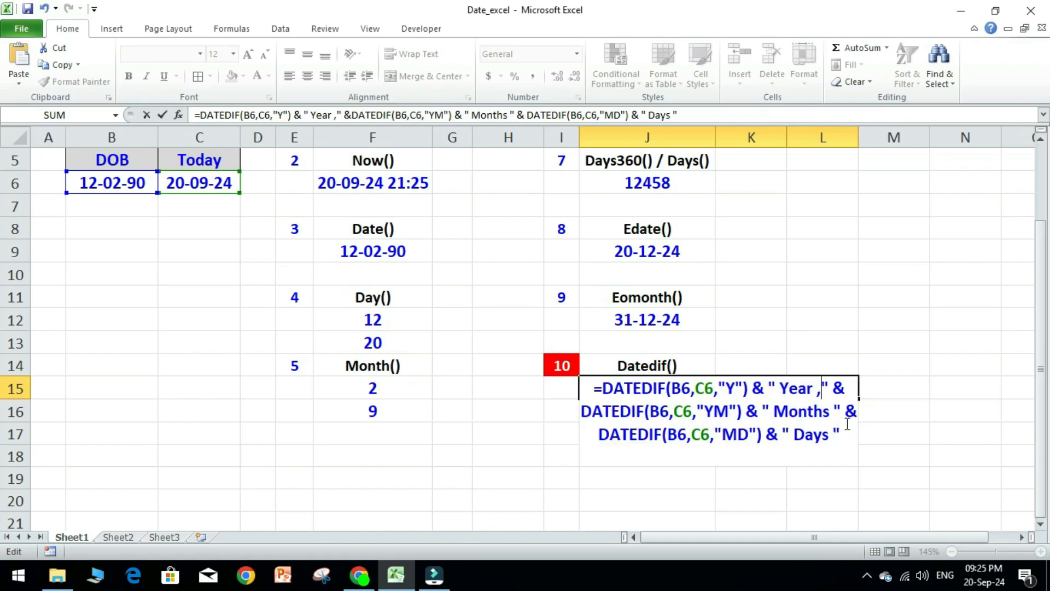
left_click(834, 416)
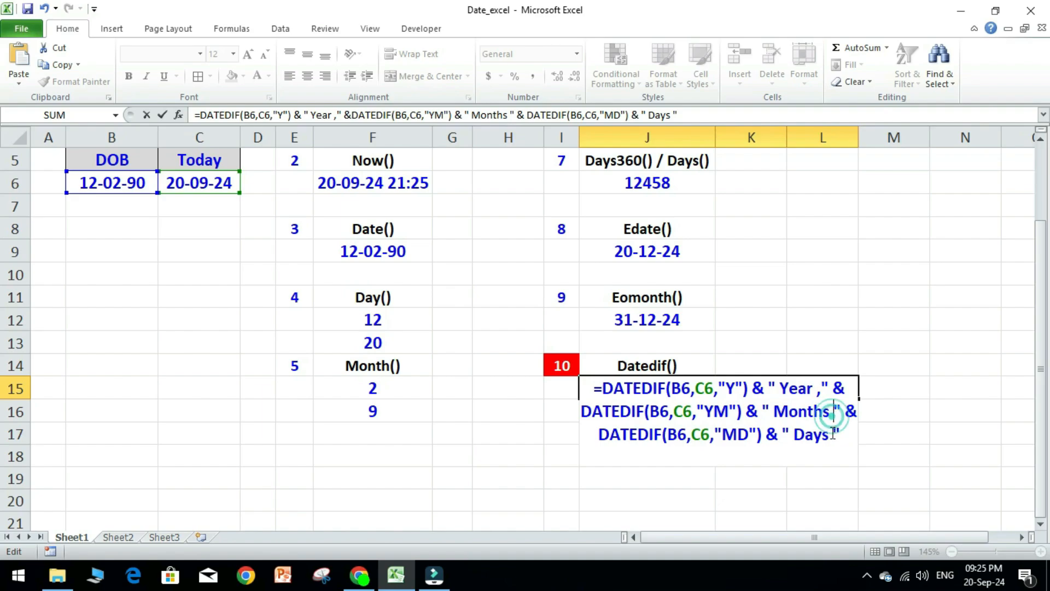
type(",")
key("Return")
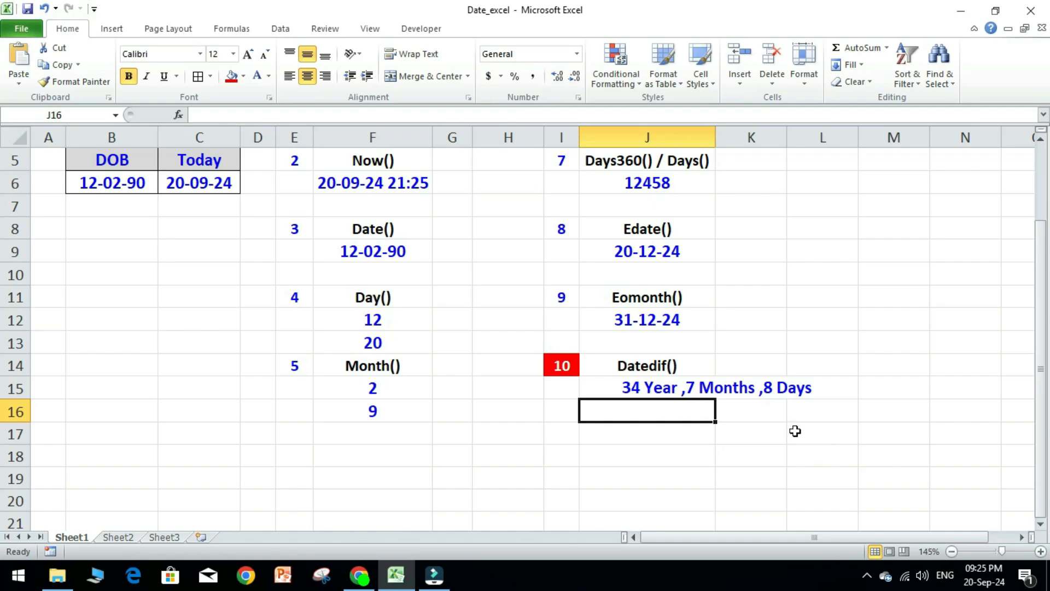
scroll(799, 431, "up", 1)
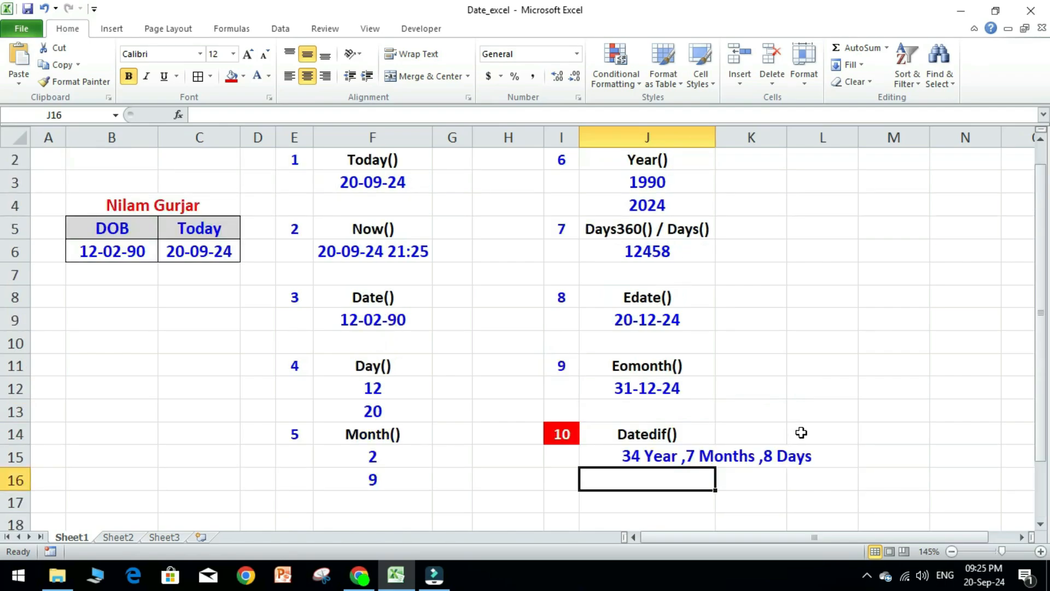